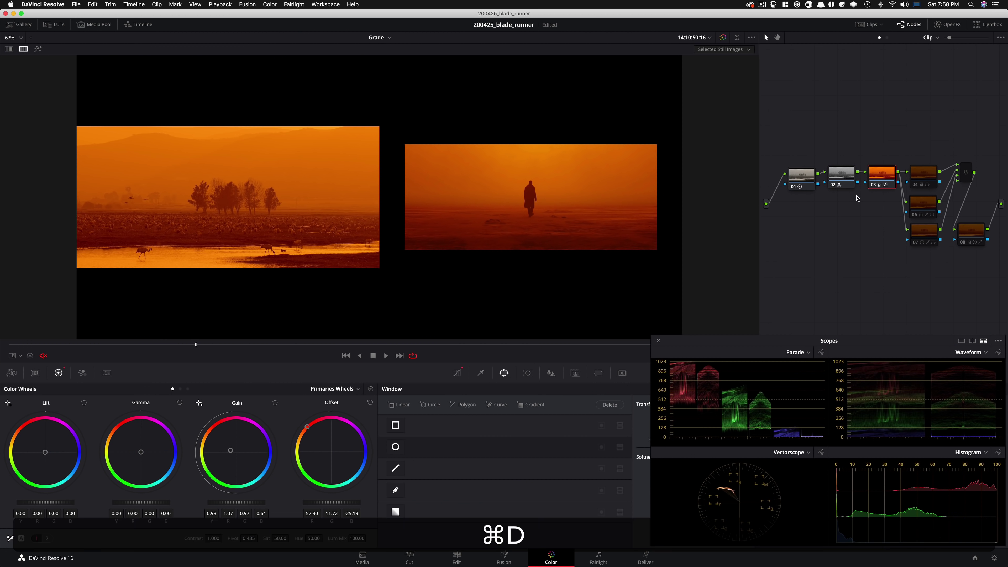
{"action": "key", "text": "super+d"}
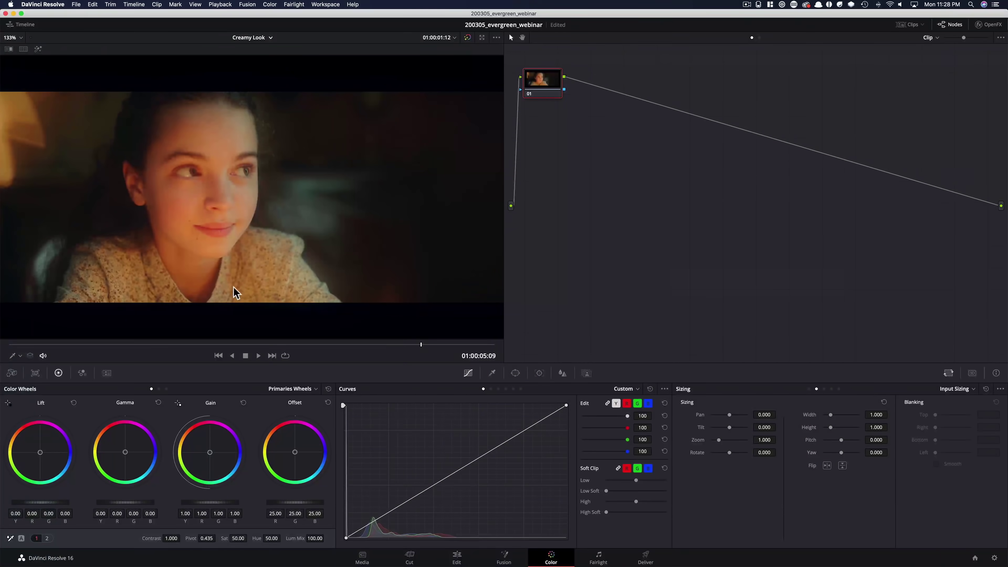
{"action": "key", "text": "super+Tab"}
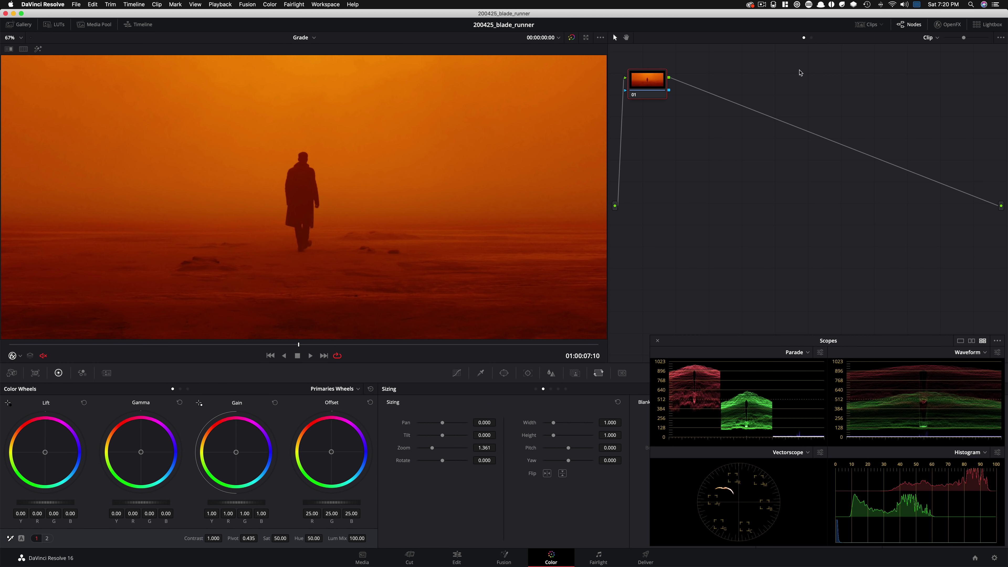
Apply the Color Palette ResolveFX to node 01 of the orange desert reference clip.
{"action": "left_click", "coordinate": [948, 24]}
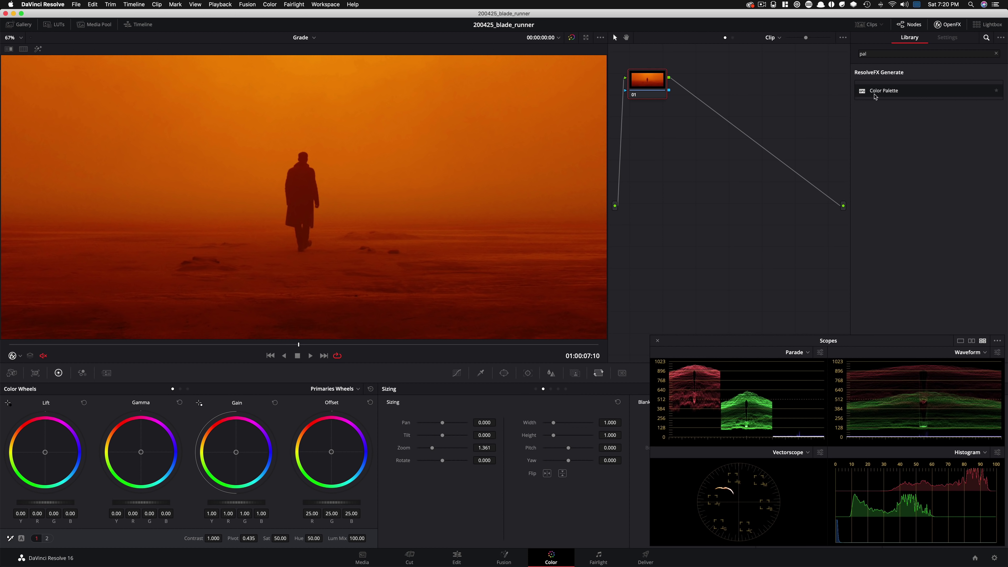
{"action": "double_click", "coordinate": [883, 92]}
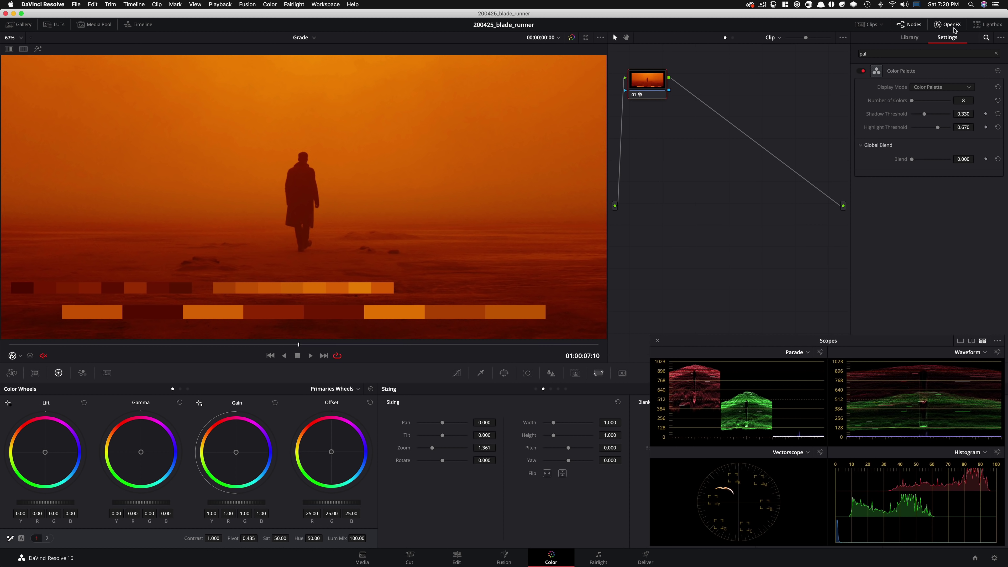
{"action": "left_click", "coordinate": [938, 24]}
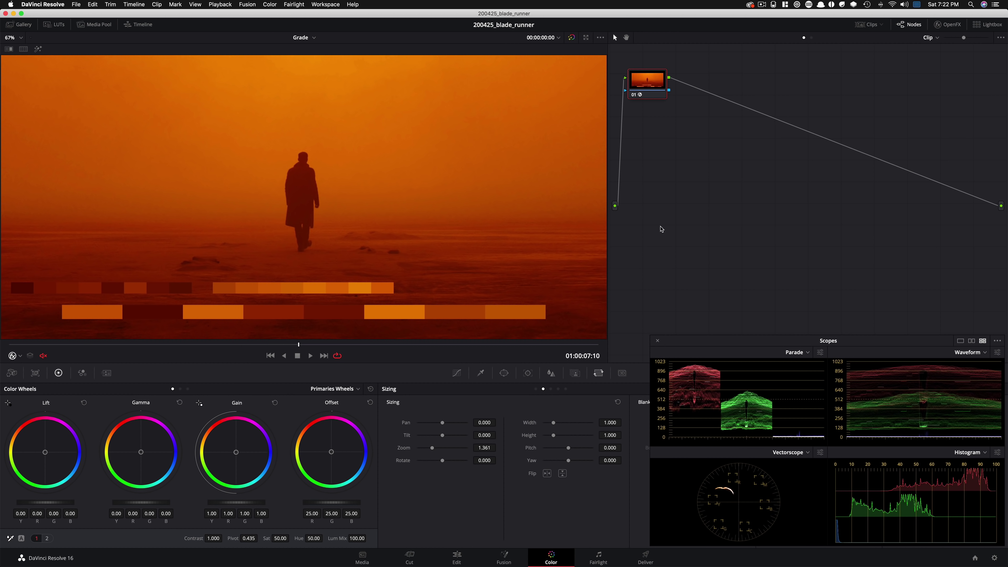
Go to the ungraded crane landscape clip, play it briefly and park the playhead at 01:00:01:10.
{"action": "key", "text": "Up"}
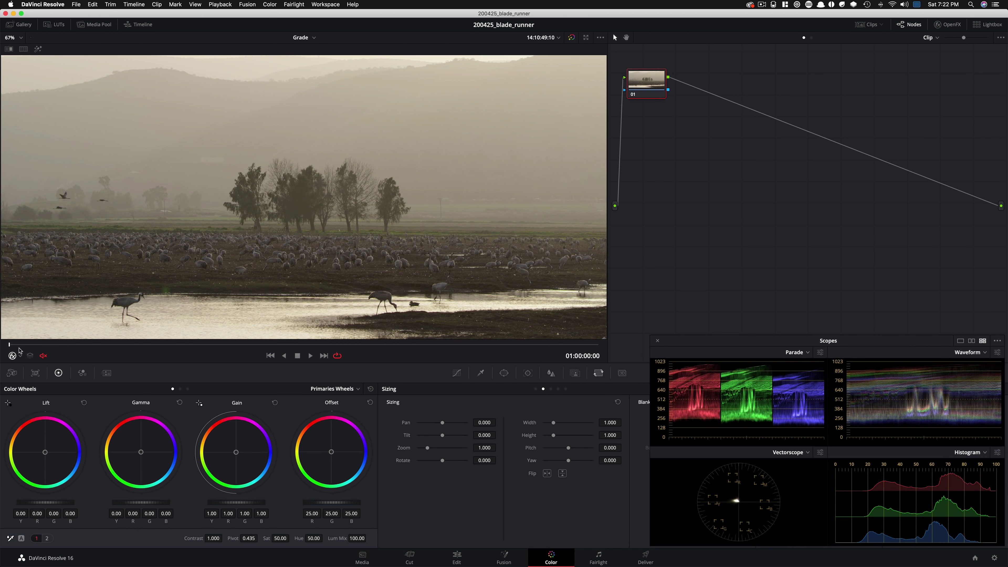
{"action": "key", "text": "space"}
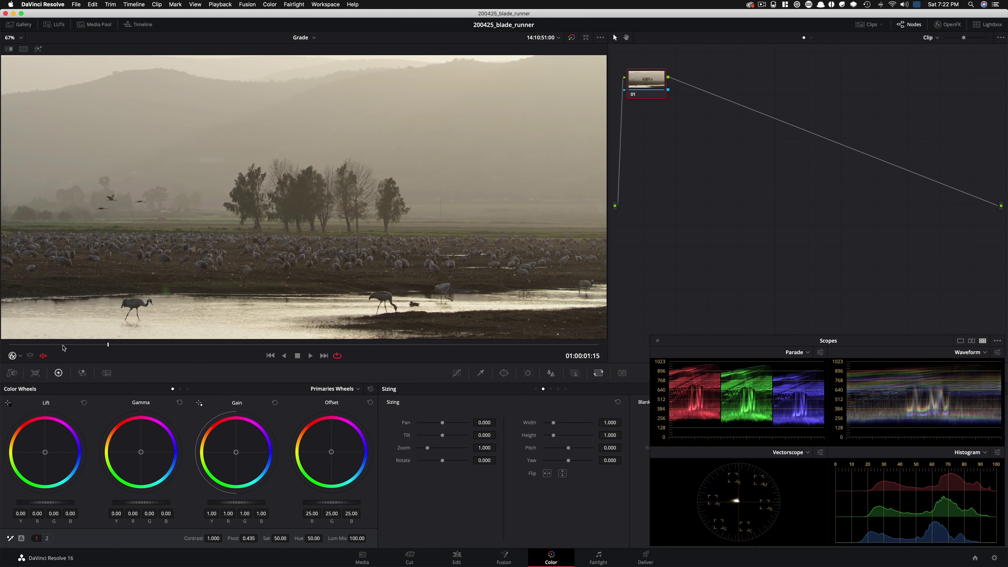
{"action": "left_click_drag", "start_coordinate": [483, 351], "coordinate": [178, 352]}
Set the crane clip's RED Camera Raw decoding to use Clip settings.
{"action": "left_click", "coordinate": [11, 373]}
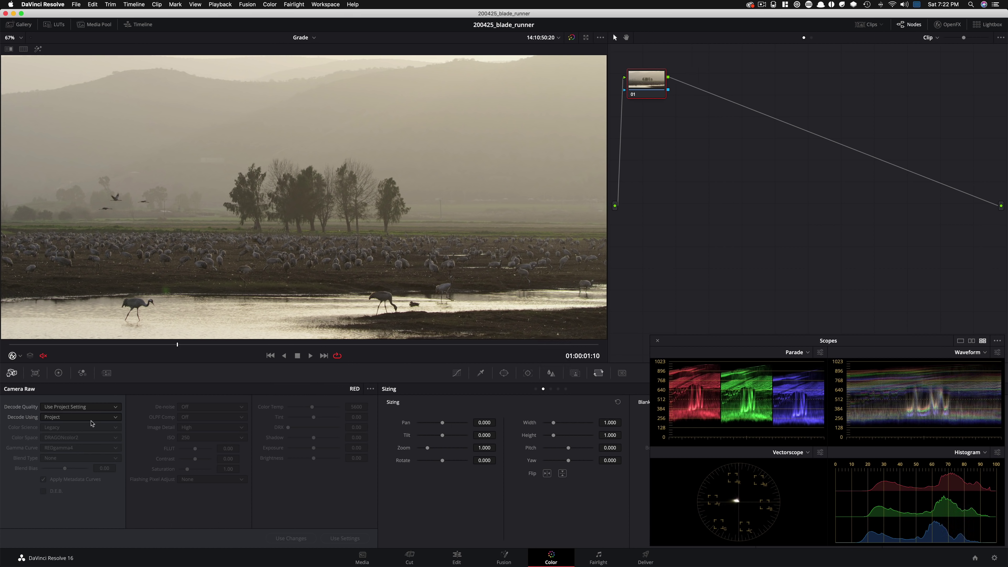
{"action": "left_click", "coordinate": [92, 418]}
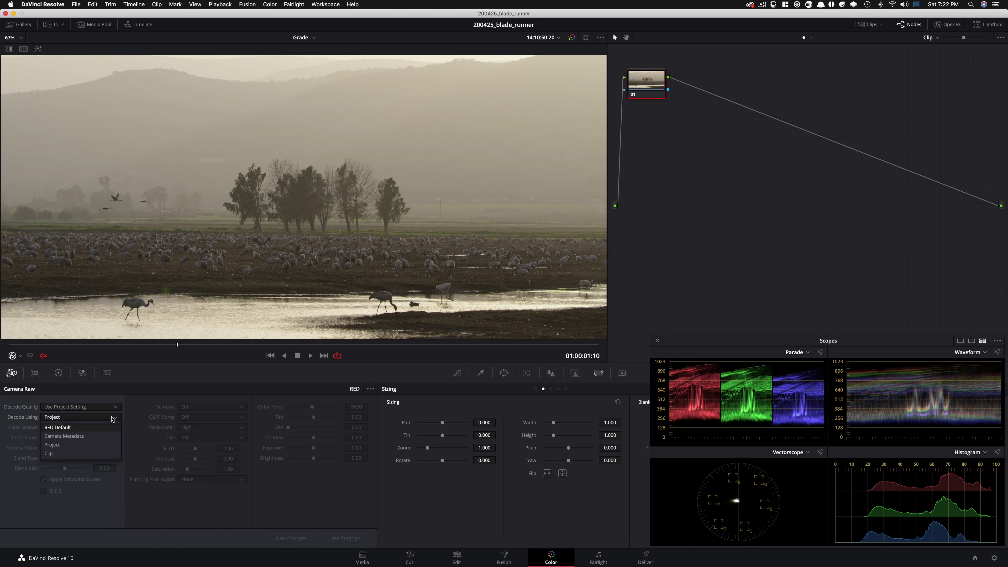
{"action": "left_click", "coordinate": [61, 436]}
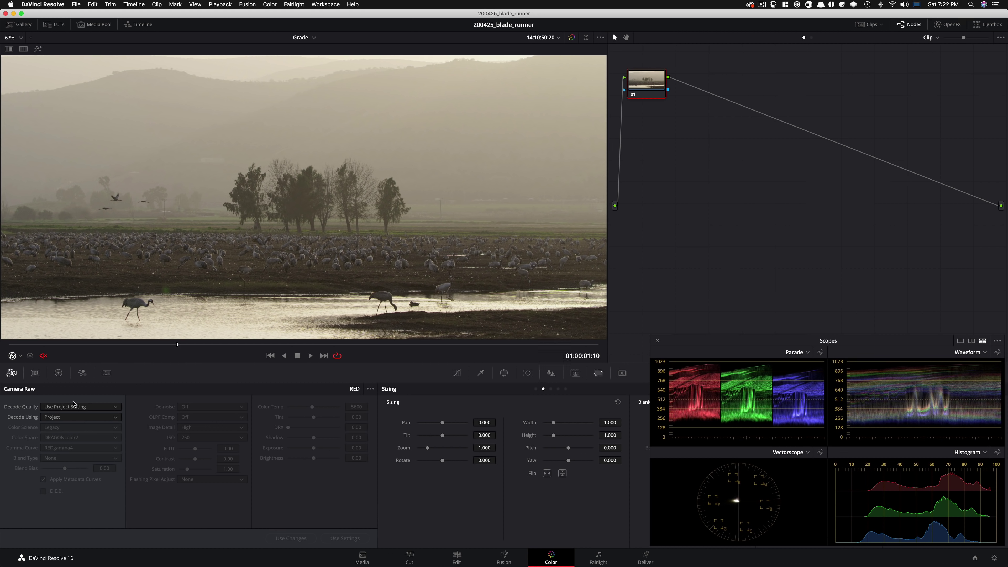
{"action": "left_click", "coordinate": [104, 418]}
{"action": "left_click", "coordinate": [90, 449]}
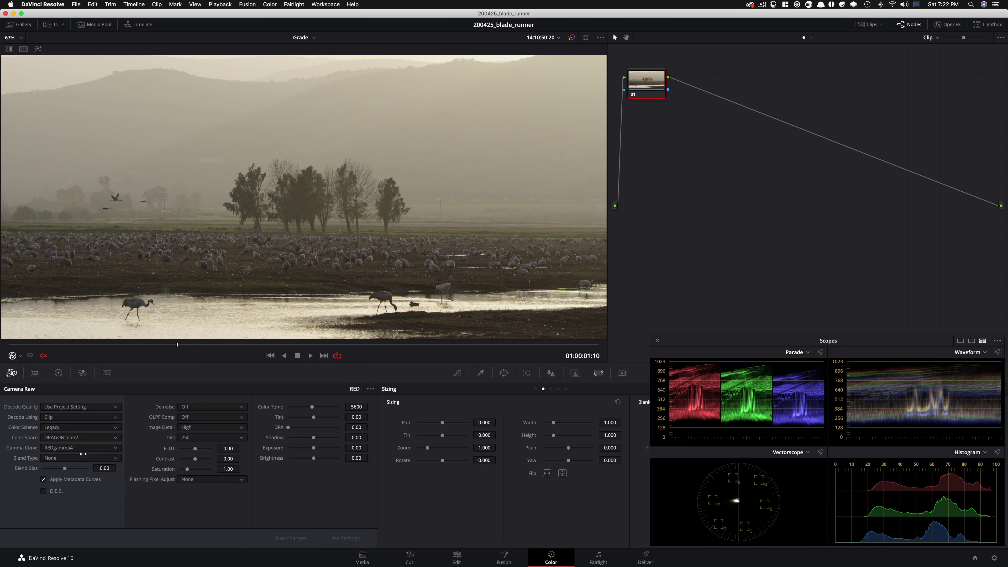
Set the raw color science to IPP2, color space to REDWideGamutRGB and gamma curve to Log3G10, and return to the color wheels.
{"action": "left_click", "coordinate": [98, 431]}
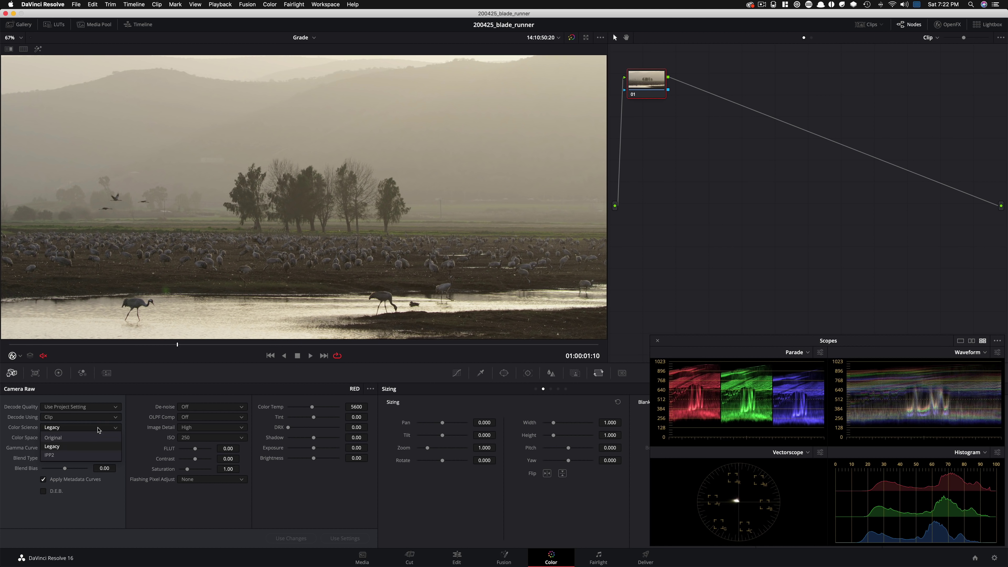
{"action": "left_click", "coordinate": [74, 458]}
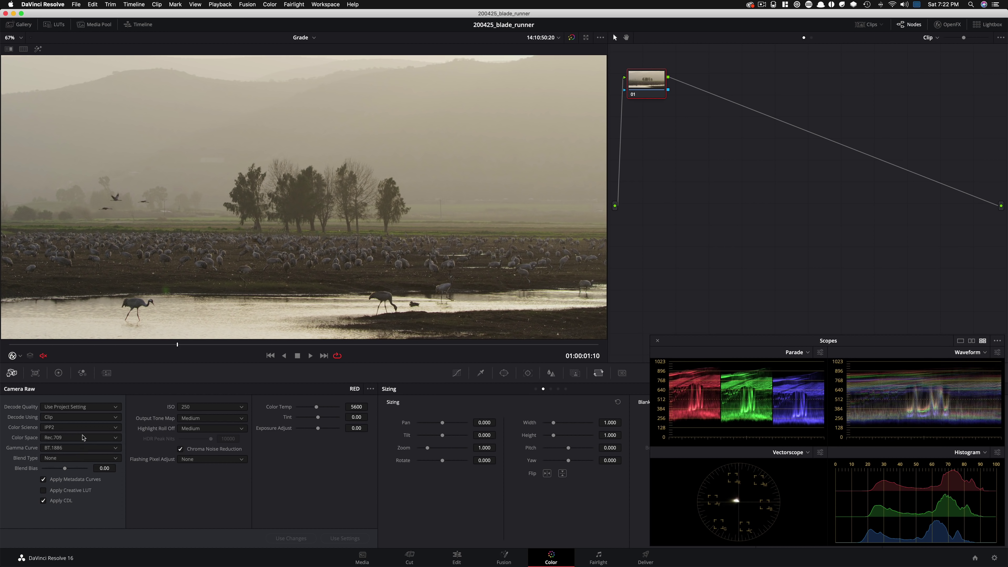
{"action": "left_click", "coordinate": [87, 441]}
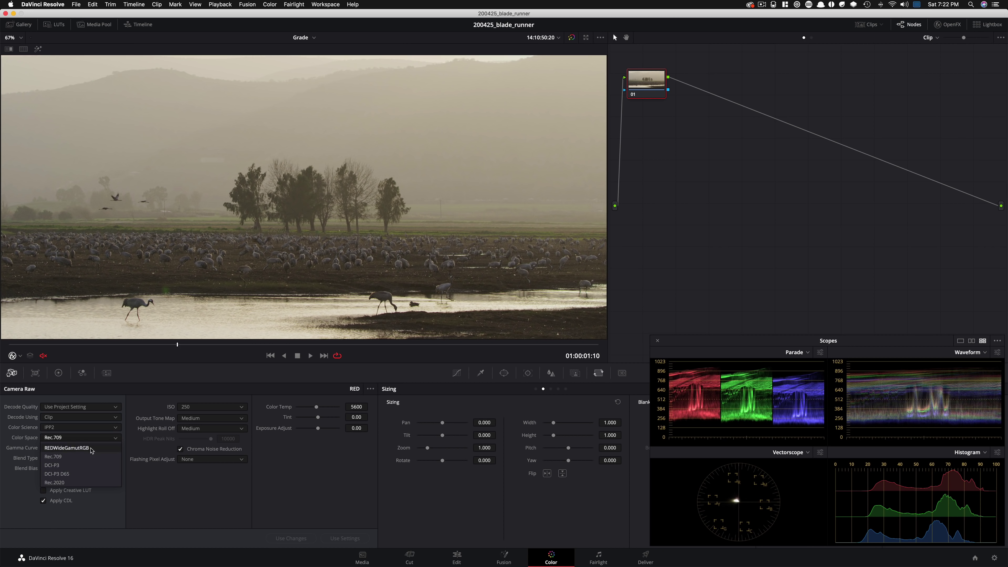
{"action": "left_click", "coordinate": [92, 450]}
{"action": "left_click", "coordinate": [98, 449]}
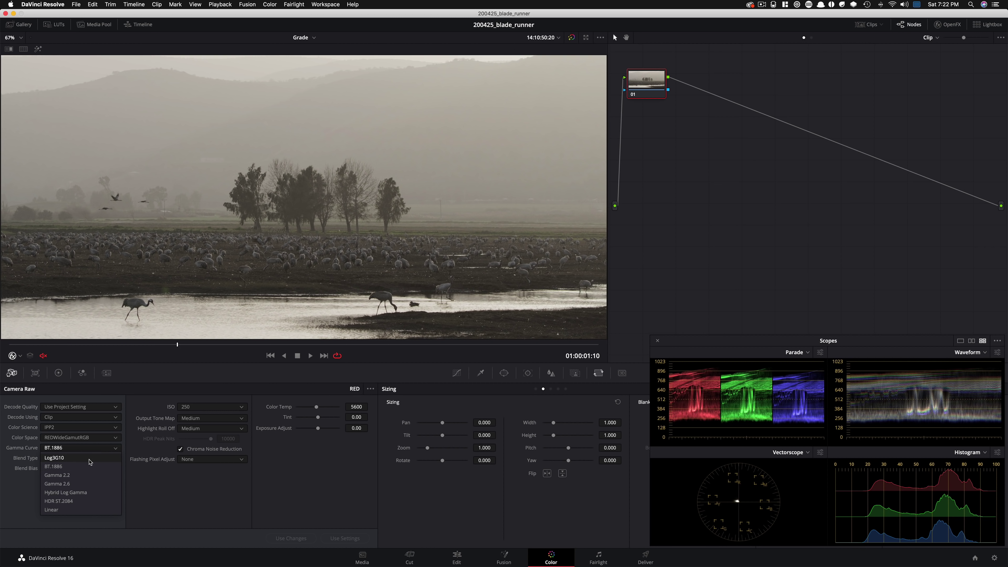
{"action": "left_click", "coordinate": [90, 459]}
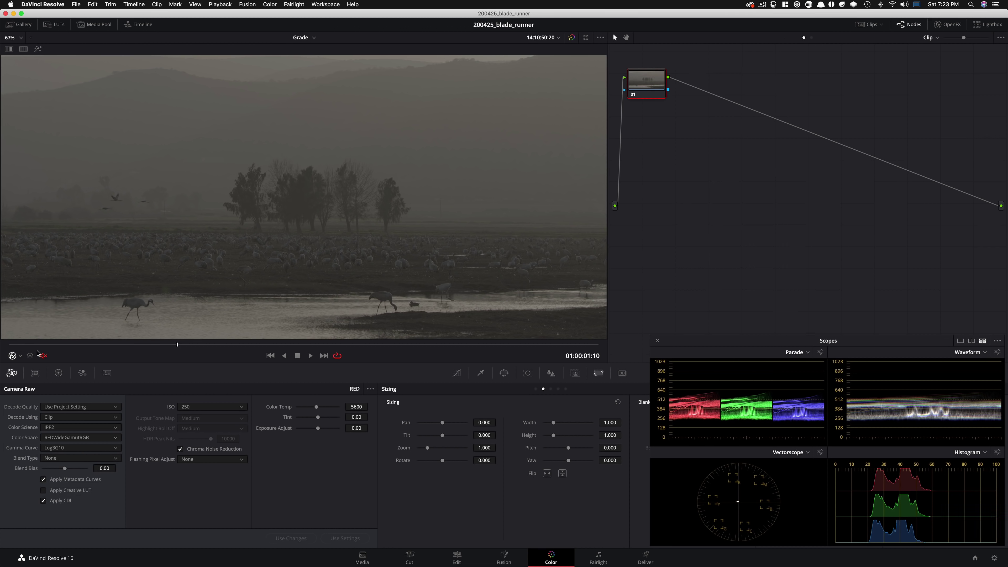
{"action": "left_click", "coordinate": [58, 372]}
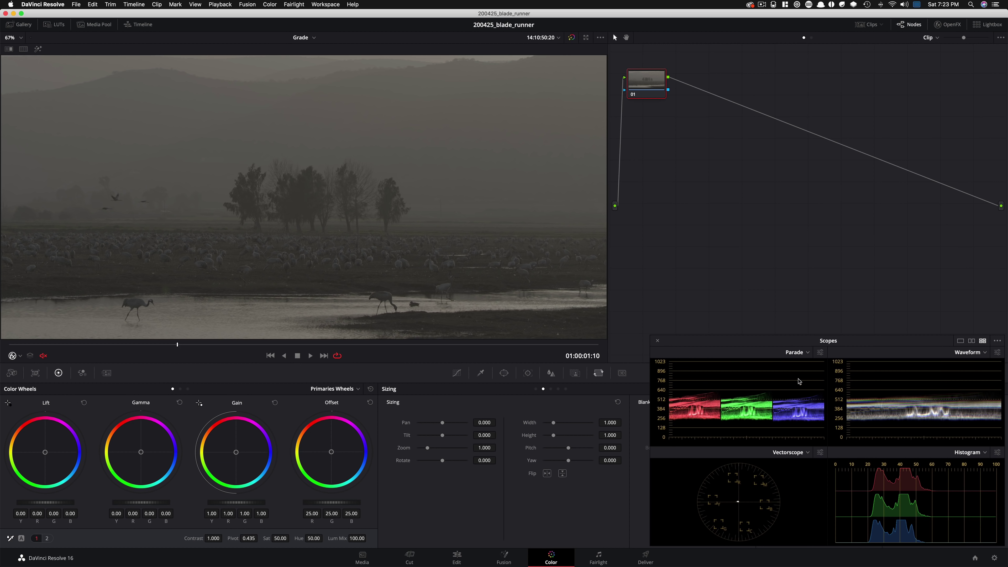
Display the gallery reference still over the clip and set its Reference Sizing zoom to 1.198.
{"action": "key", "text": "shift"}
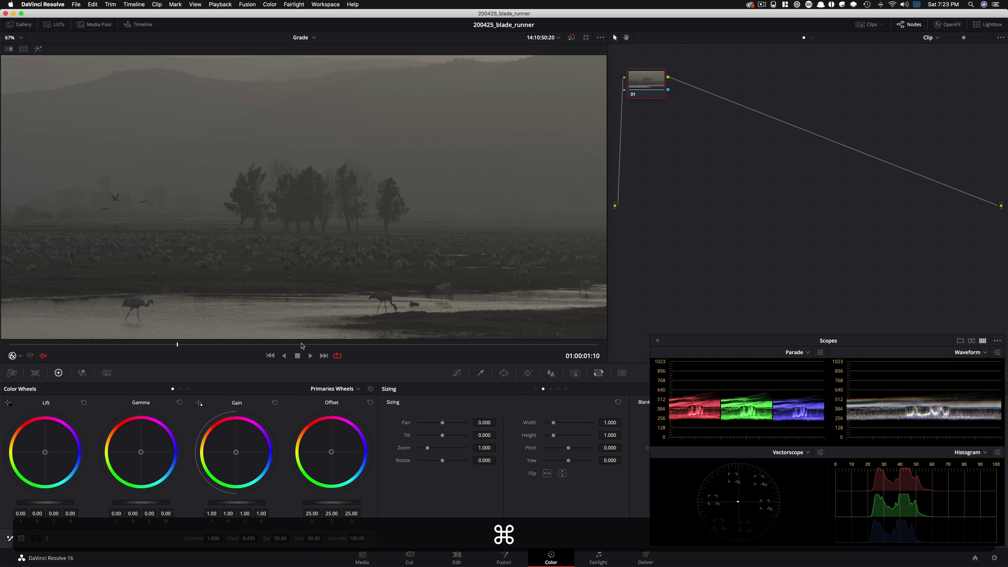
{"action": "key", "text": "super+w"}
{"action": "key", "text": "super+w"}
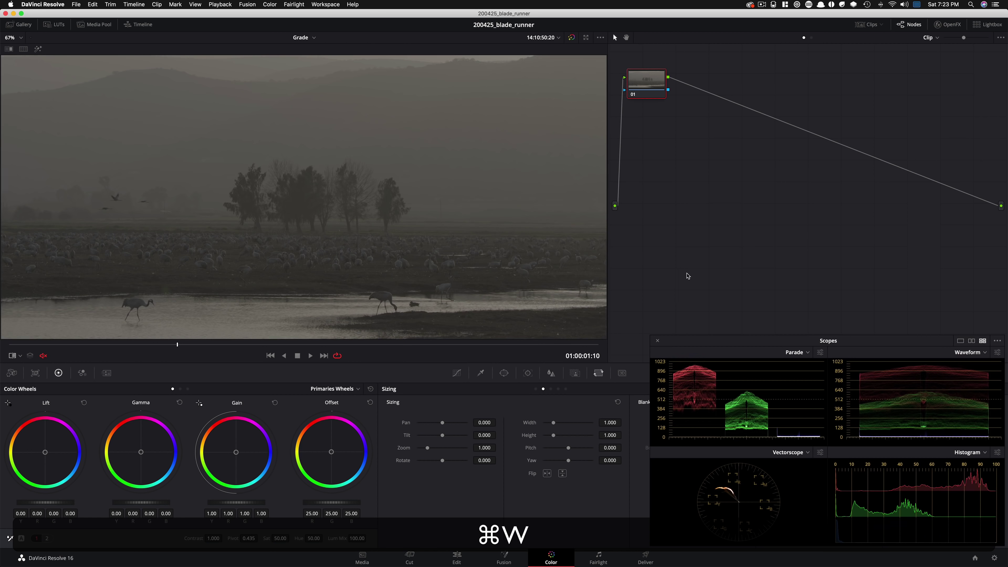
{"action": "key", "text": "super+w"}
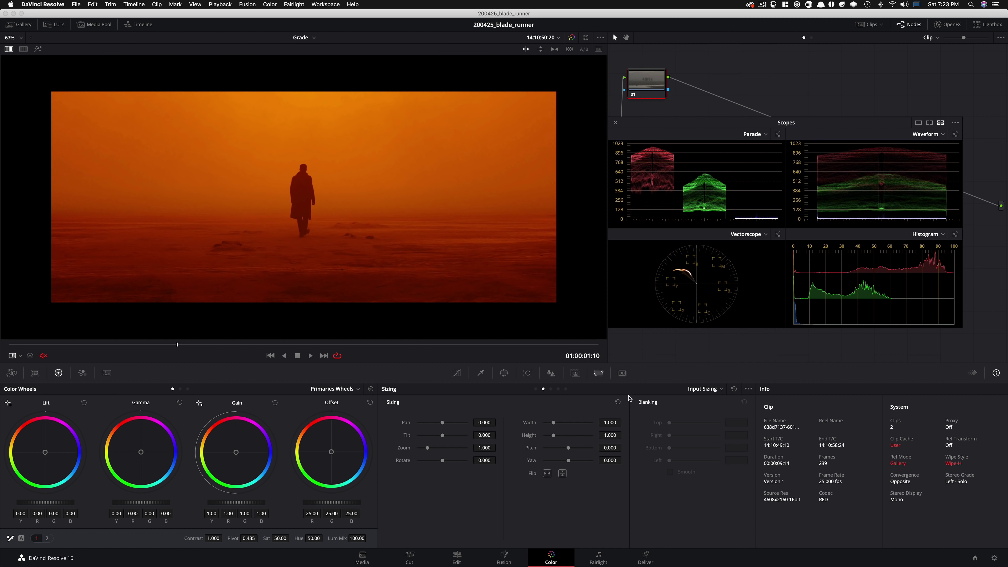
{"action": "left_click", "coordinate": [566, 389]}
{"action": "left_click_drag", "start_coordinate": [484, 448], "coordinate": [524, 453]}
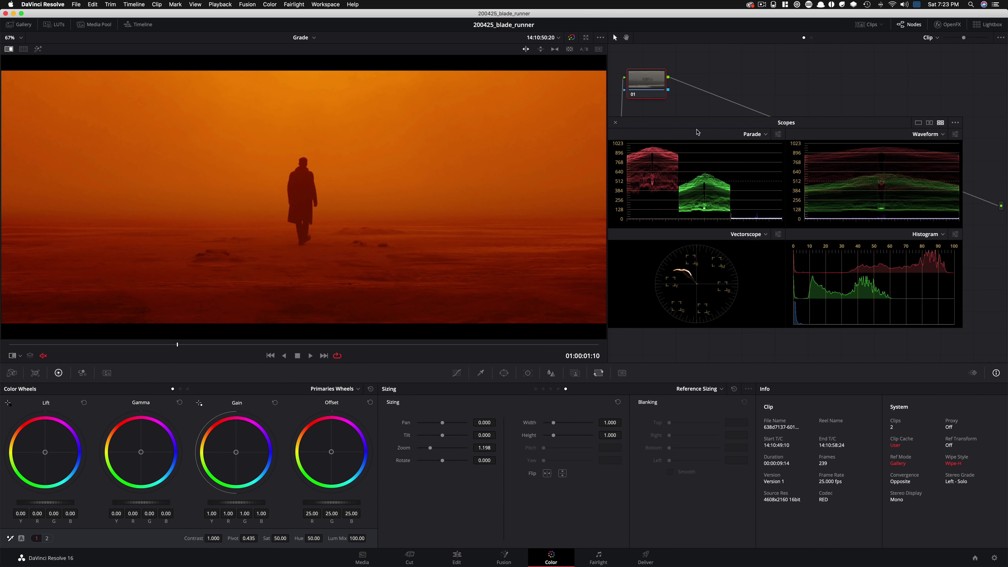
Toggle the reference wipe to compare, leave it off, and move the Scopes window below the node graph.
{"action": "key", "text": "super+w"}
{"action": "key", "text": "super+w"}
{"action": "key", "text": "super+w"}
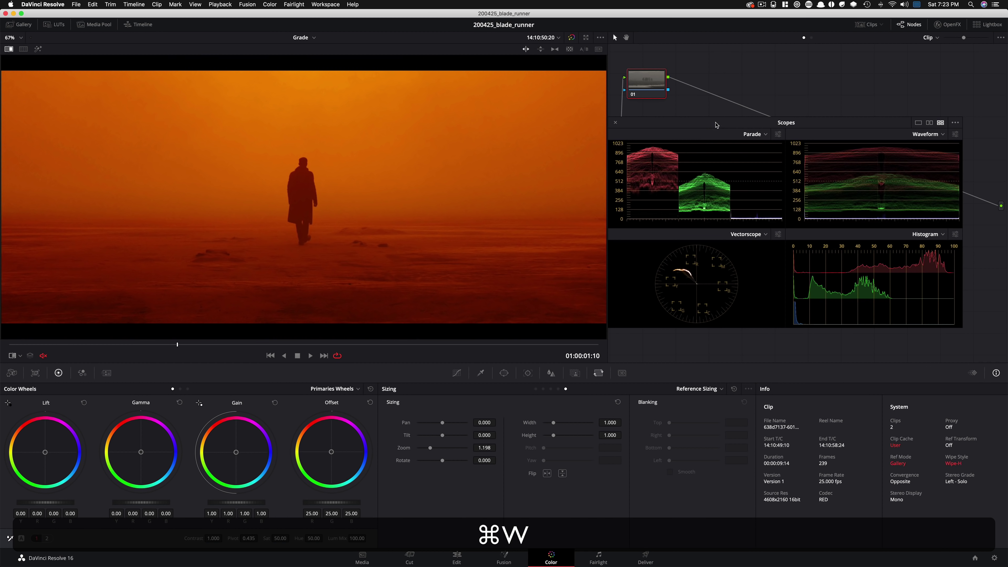
{"action": "left_click_drag", "start_coordinate": [716, 125], "coordinate": [749, 345]}
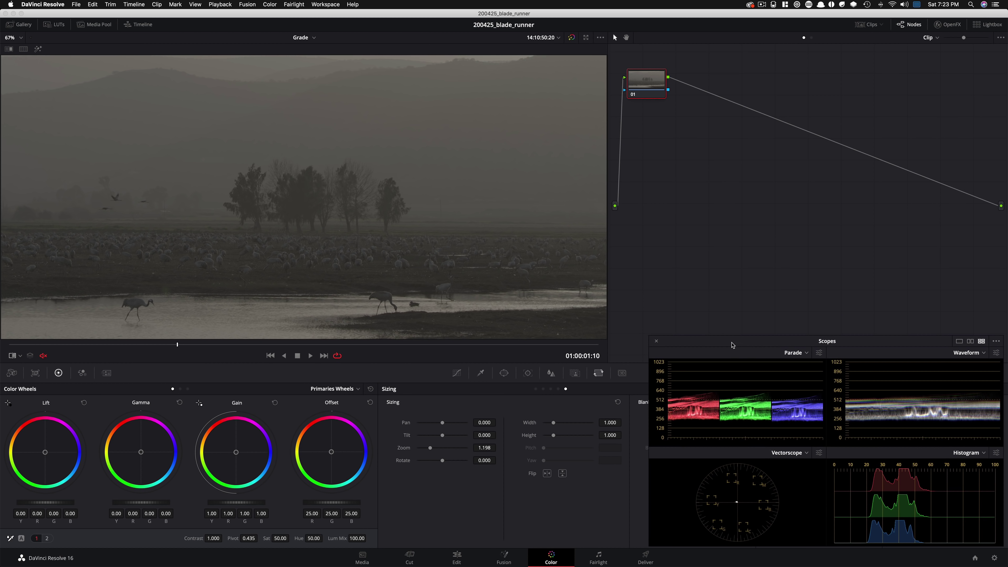
Turn on the split-screen view and set it to compare the clip with Selected Still Images.
{"action": "key", "text": "alt+super+w"}
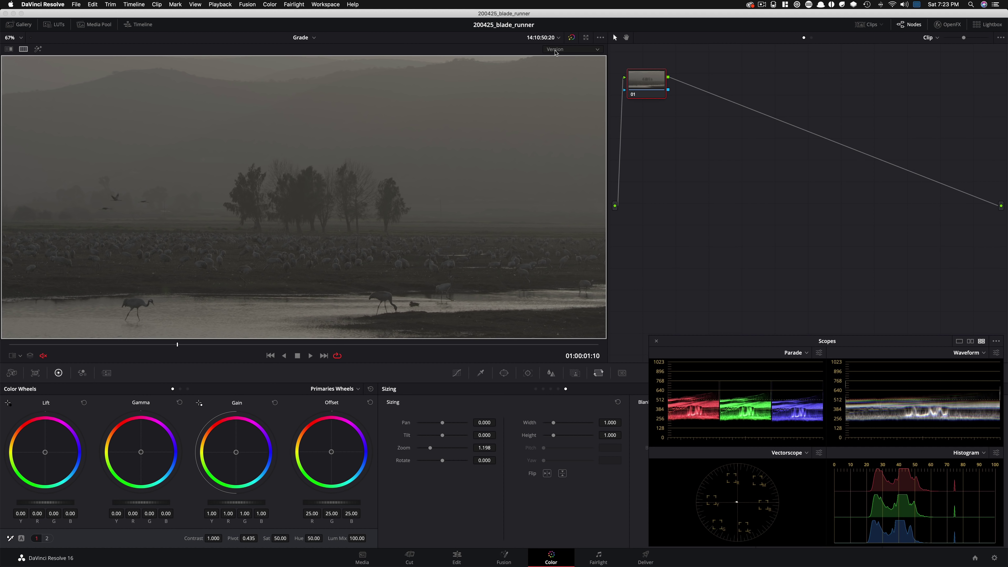
{"action": "left_click", "coordinate": [578, 49]}
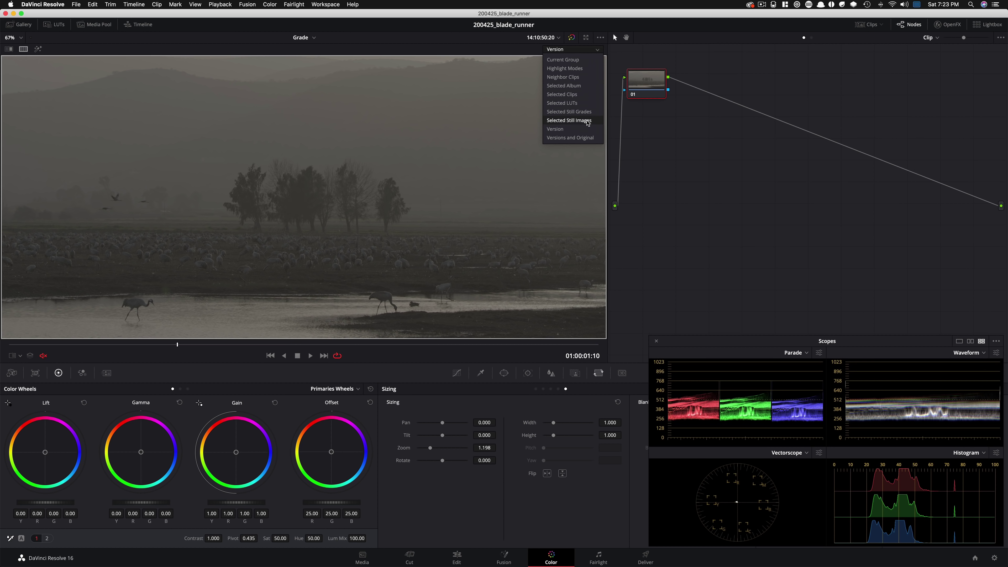
{"action": "left_click", "coordinate": [588, 121]}
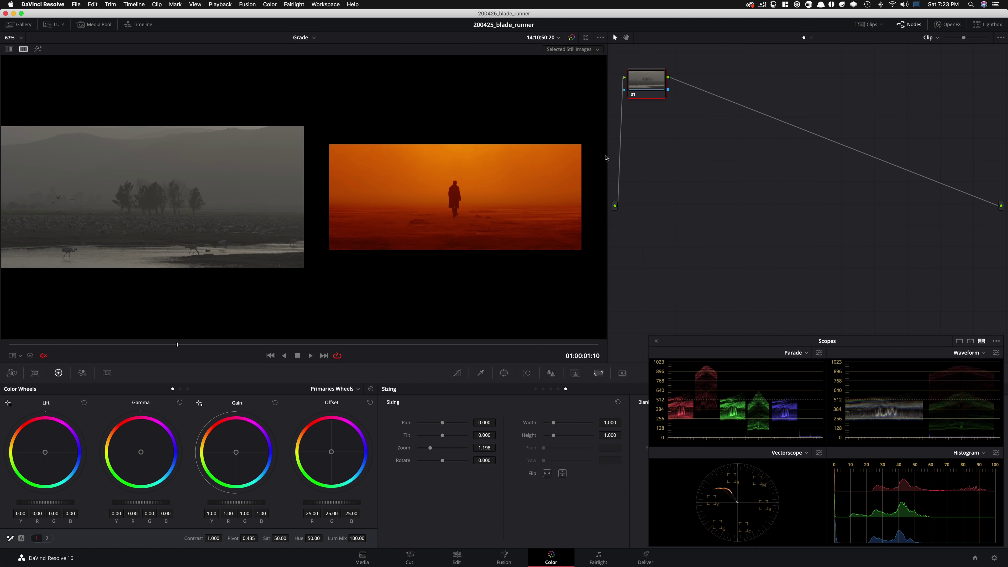
Widen the viewer against the node graph and scale it to 83% so both split-screen images fit.
{"action": "left_click_drag", "start_coordinate": [609, 155], "coordinate": [719, 155]}
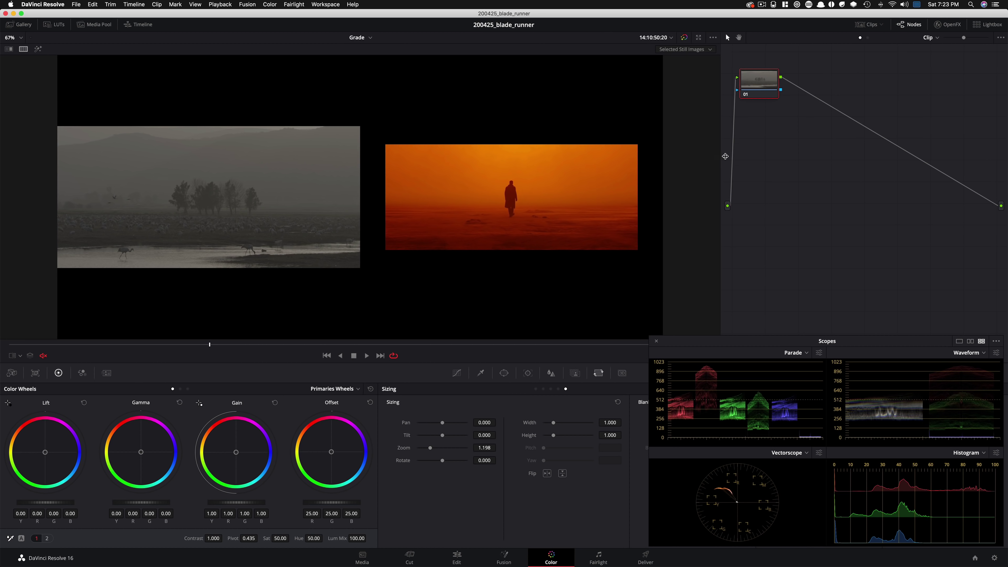
{"action": "key", "text": "super+equal"}
{"action": "key", "text": "super+equal"}
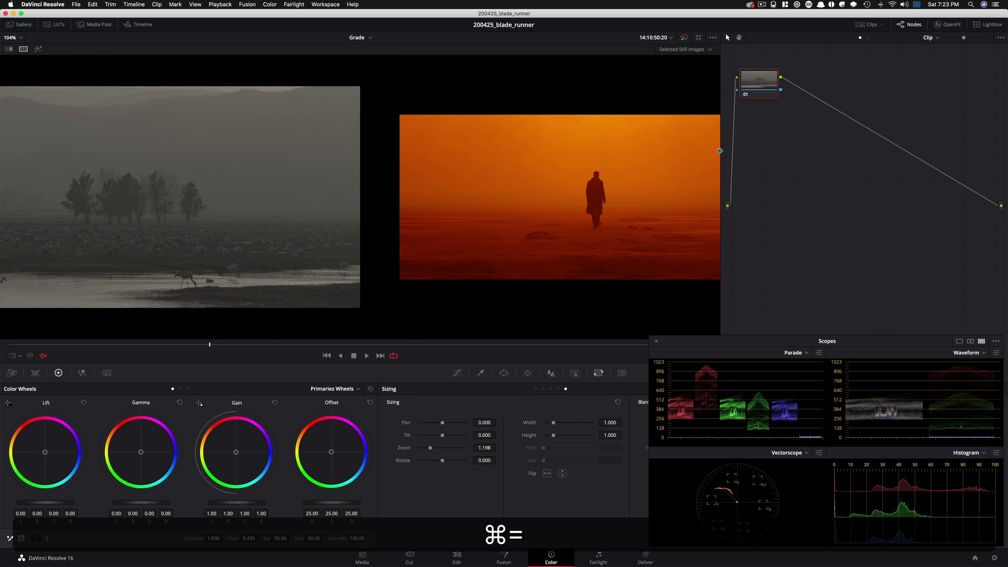
{"action": "left_click_drag", "start_coordinate": [781, 148], "coordinate": [824, 148]}
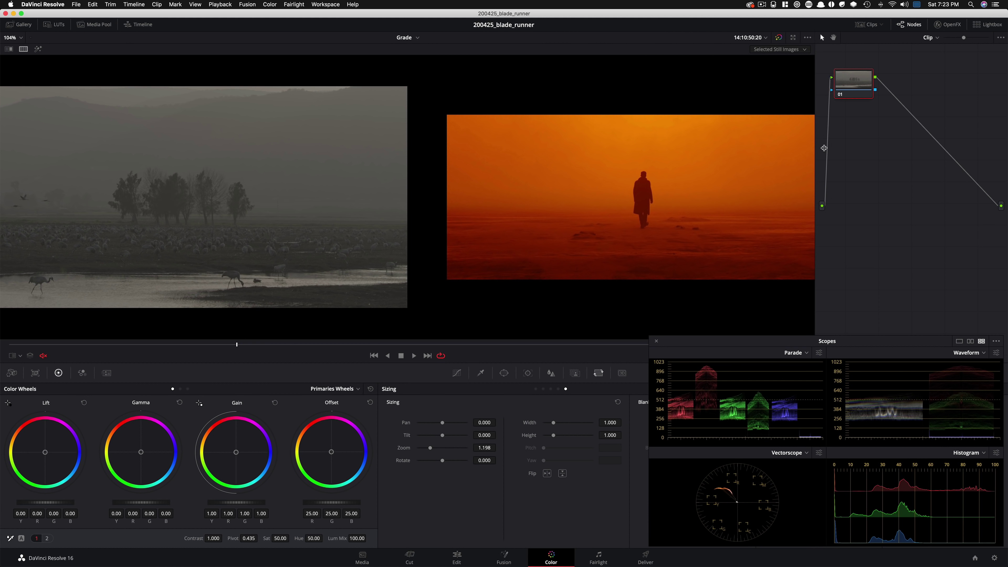
{"action": "key", "text": "super+minus"}
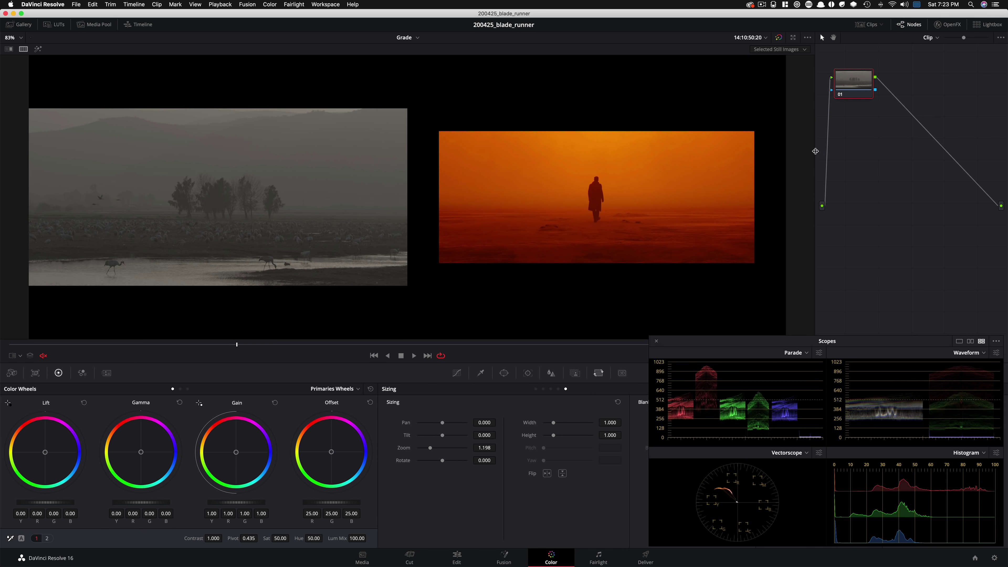
{"action": "left_click_drag", "start_coordinate": [814, 149], "coordinate": [759, 151]}
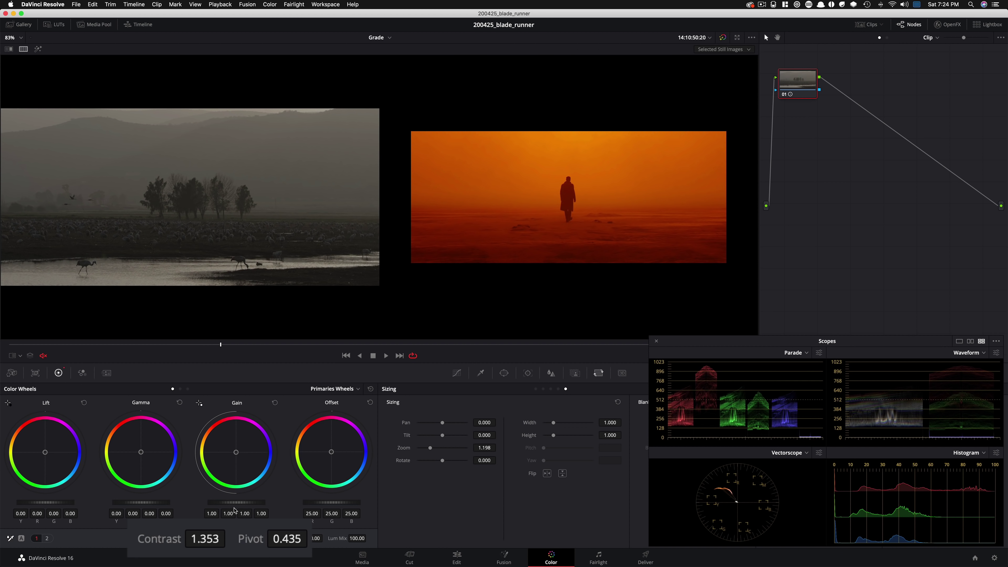
Set node 01's contrast to 1.450 and pivot to 0.277.
{"action": "left_click_drag", "start_coordinate": [235, 511], "coordinate": [235, 511]}
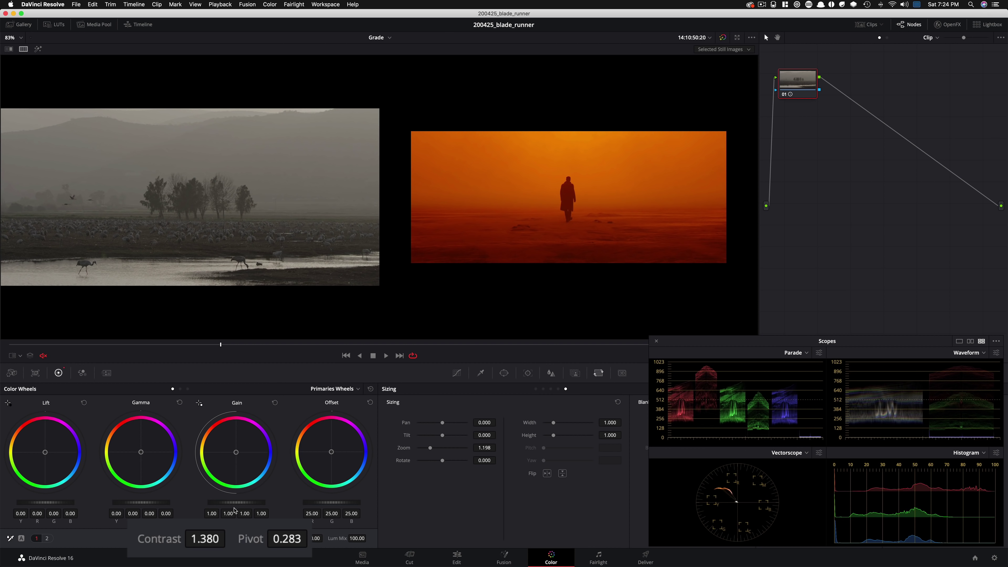
{"action": "left_click_drag", "start_coordinate": [235, 511], "coordinate": [235, 511]}
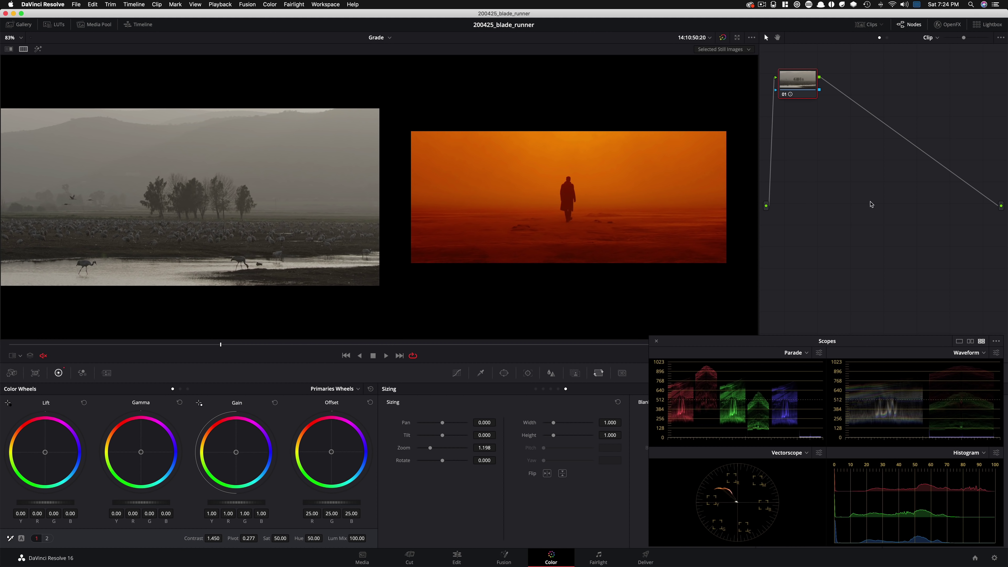
Add a serial node after node 01 and move both nodes lower in the node graph.
{"action": "key", "text": "alt+s"}
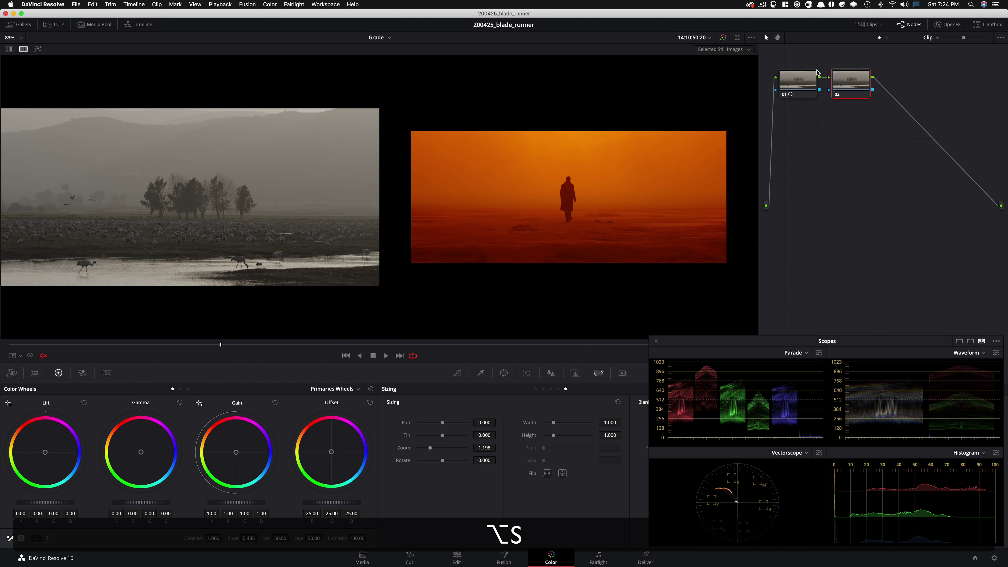
{"action": "left_click_drag", "start_coordinate": [792, 91], "coordinate": [785, 172]}
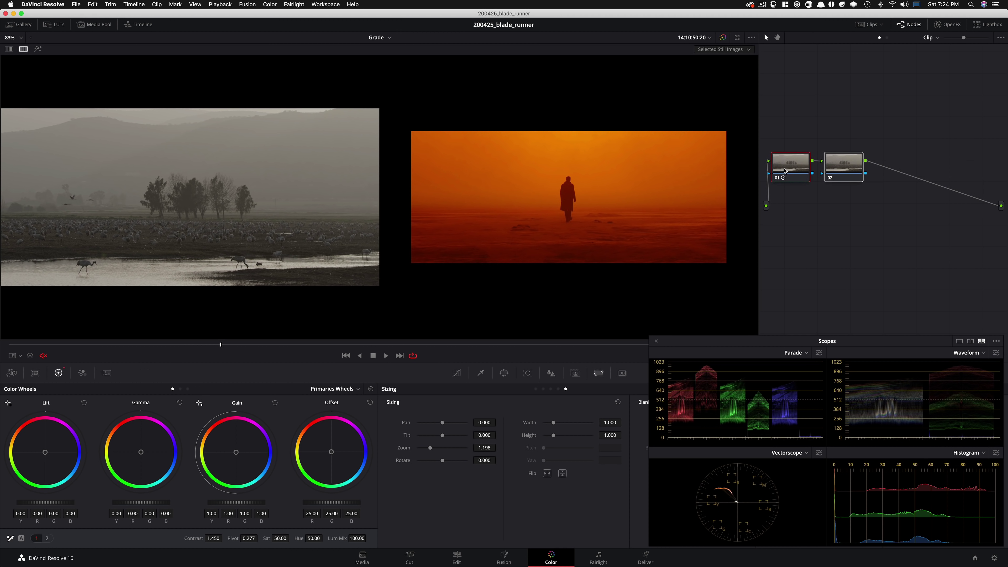
Select node 02 in the node graph and turn on Monochrome for it in the RGB Mixer.
{"action": "left_click", "coordinate": [889, 124]}
{"action": "left_click_drag", "start_coordinate": [963, 37], "coordinate": [949, 38]}
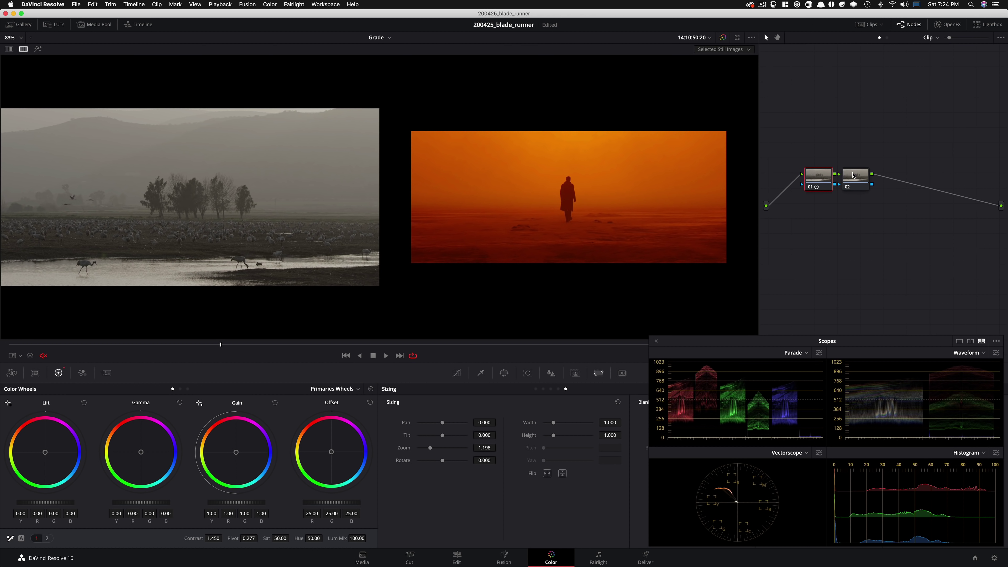
{"action": "left_click", "coordinate": [855, 180]}
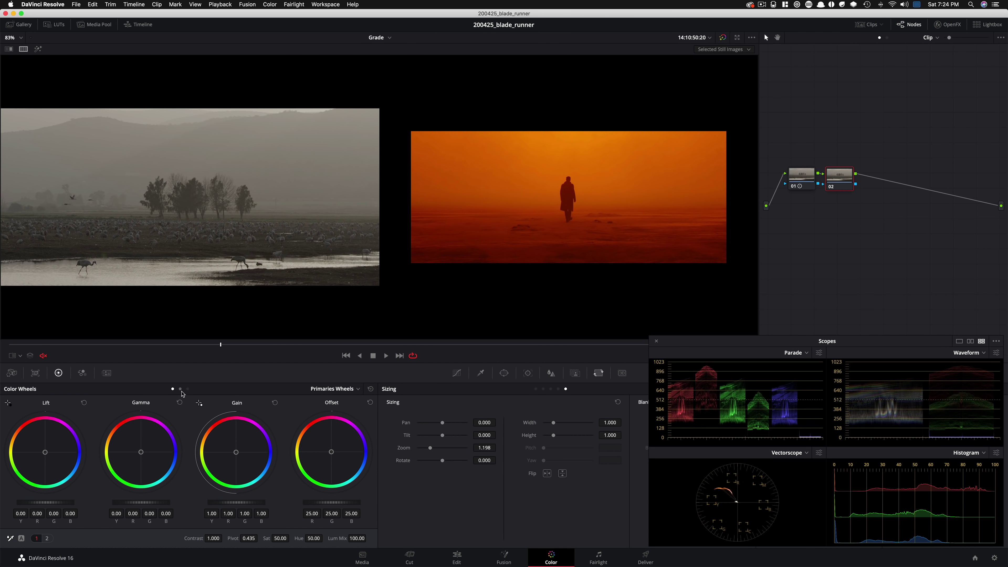
{"action": "left_click", "coordinate": [181, 389]}
{"action": "left_click", "coordinate": [173, 389]}
{"action": "left_click", "coordinate": [79, 379]}
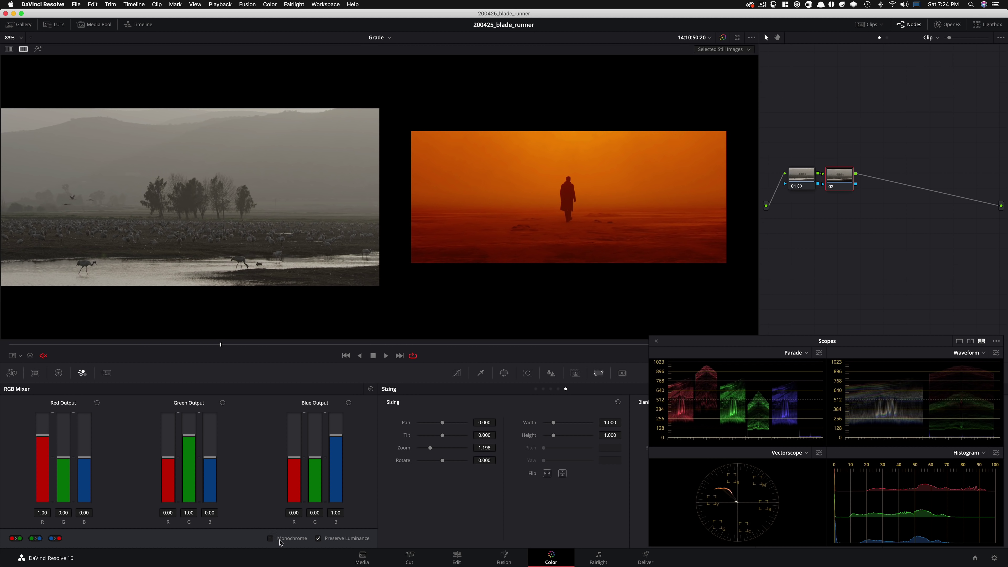
{"action": "left_click", "coordinate": [270, 538]}
{"action": "left_click", "coordinate": [58, 372]}
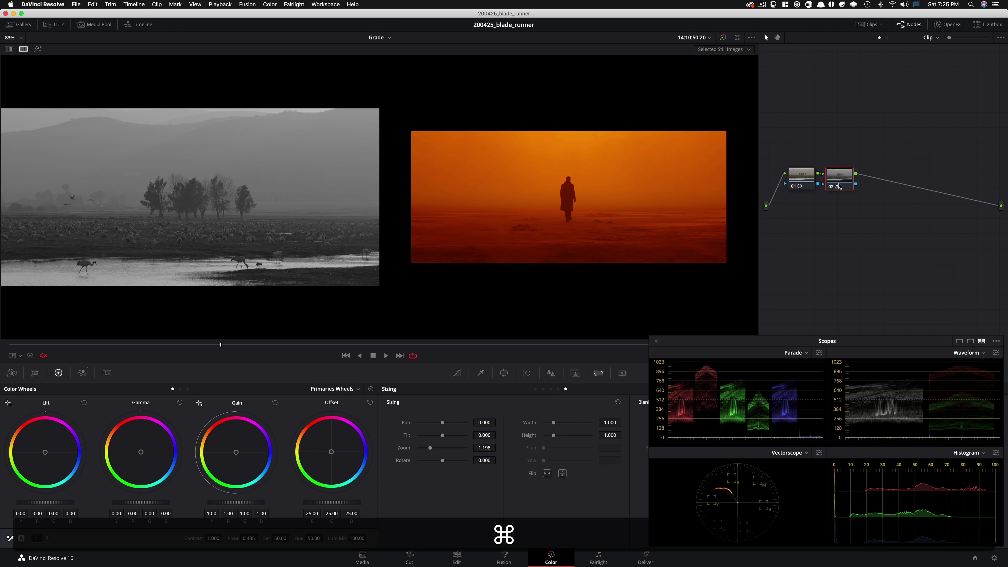
Add a serial node after the monochrome node 02 and set its Offset to red 57.30, green 11.72, blue -25.19.
{"action": "key", "text": "super+d"}
{"action": "key", "text": "super+d"}
{"action": "key", "text": "super+d"}
{"action": "key", "text": "super+d"}
{"action": "key", "text": "alt+s"}
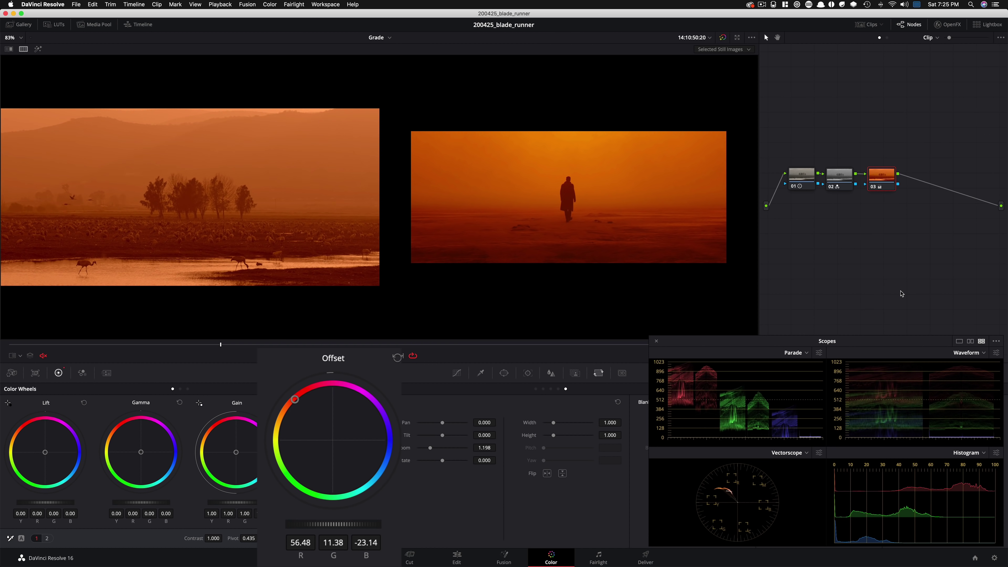
Toggle node 03 off and on to compare the clip's red, green and blue levels with the reference still on the parade scope.
{"action": "key", "text": "super+d"}
{"action": "key", "text": "super+d"}
{"action": "key", "text": "super+d"}
{"action": "key", "text": "super+d"}
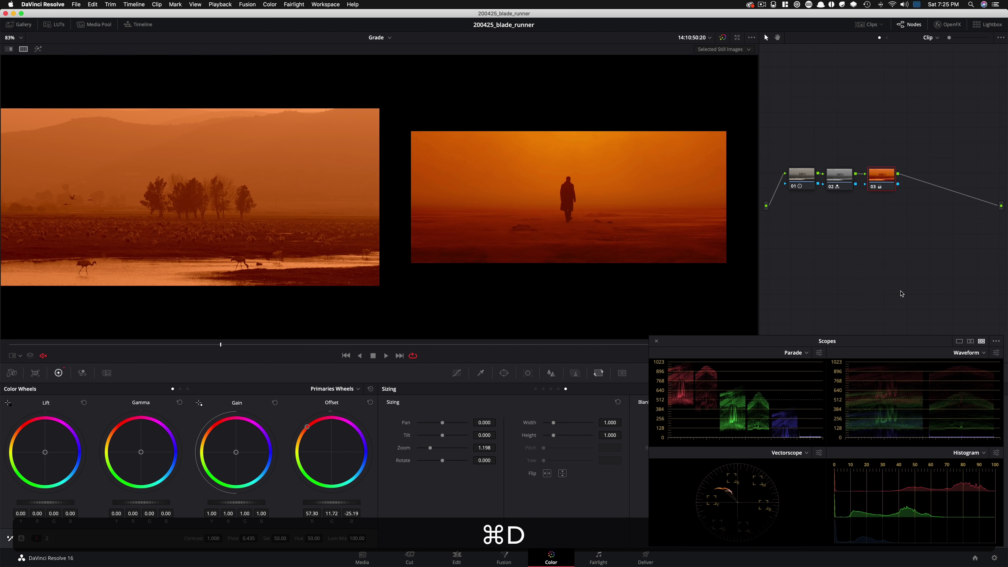
{"action": "key", "text": "super+d"}
{"action": "key", "text": "super+d"}
{"action": "key", "text": "super+d"}
{"action": "key", "text": "super+d"}
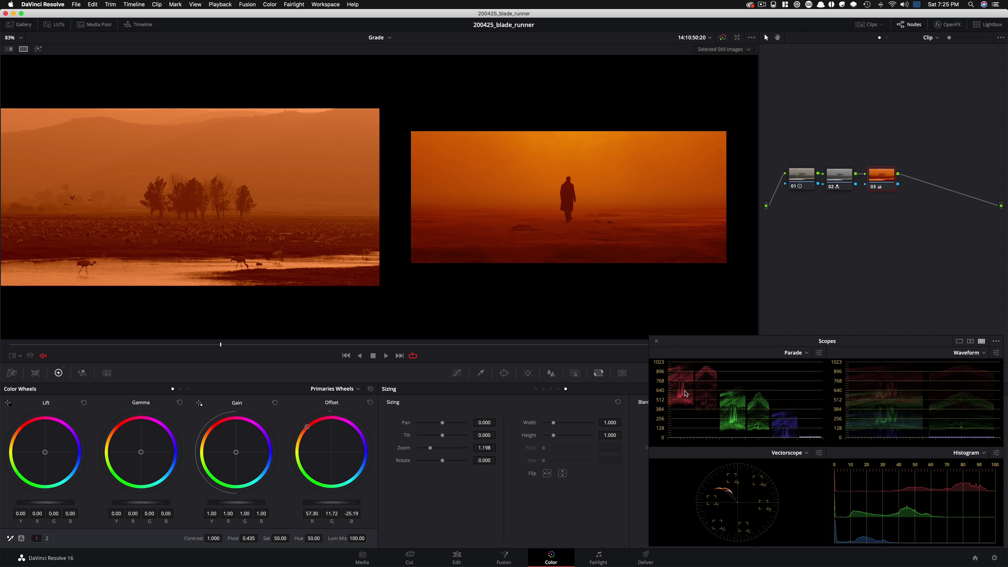
{"action": "key", "text": "super+d"}
{"action": "key", "text": "super+d"}
{"action": "key", "text": "super+d"}
{"action": "key", "text": "super+d"}
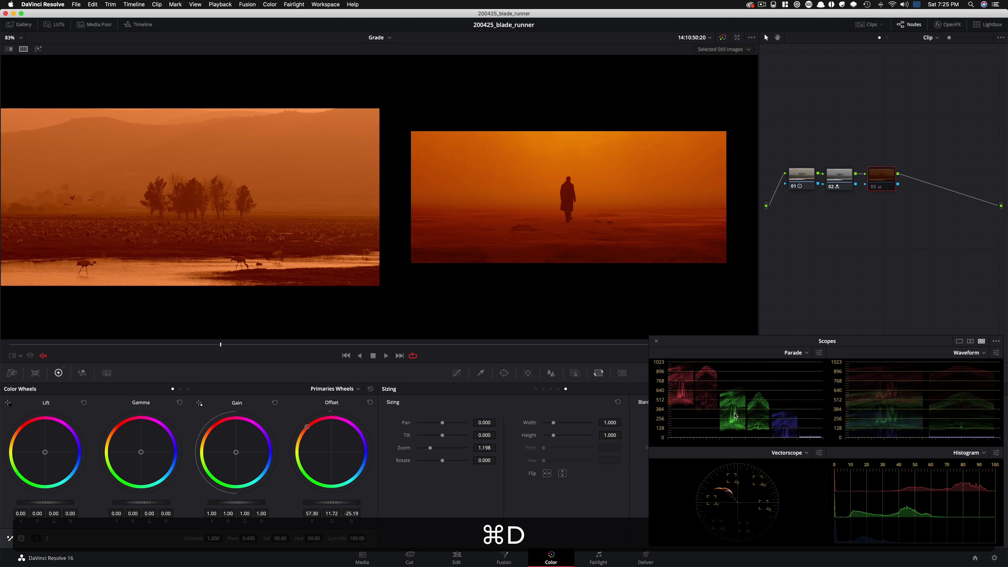
{"action": "key", "text": "super+d"}
{"action": "key", "text": "super+d"}
{"action": "key", "text": "super+d"}
{"action": "key", "text": "super+d"}
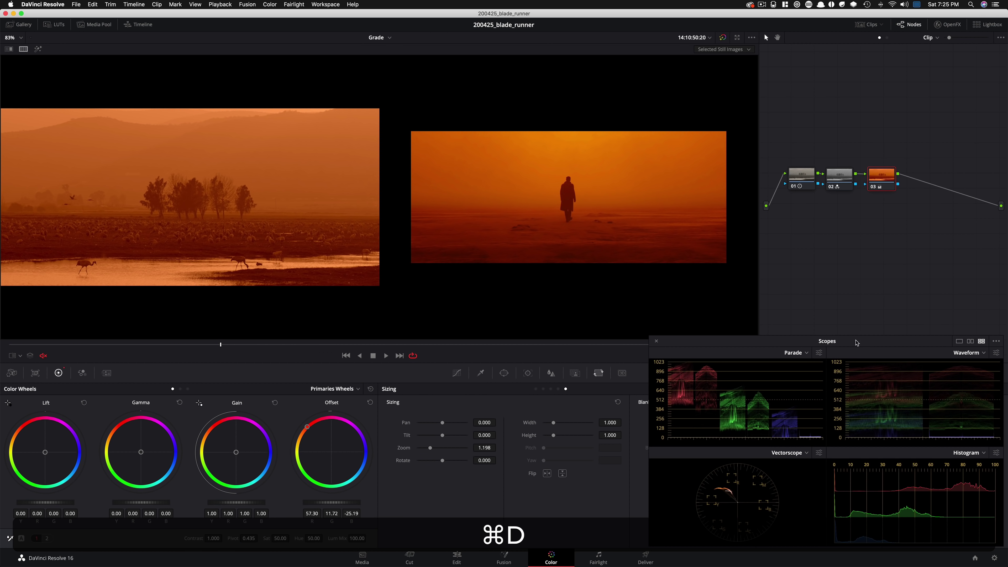
{"action": "key", "text": "super+d"}
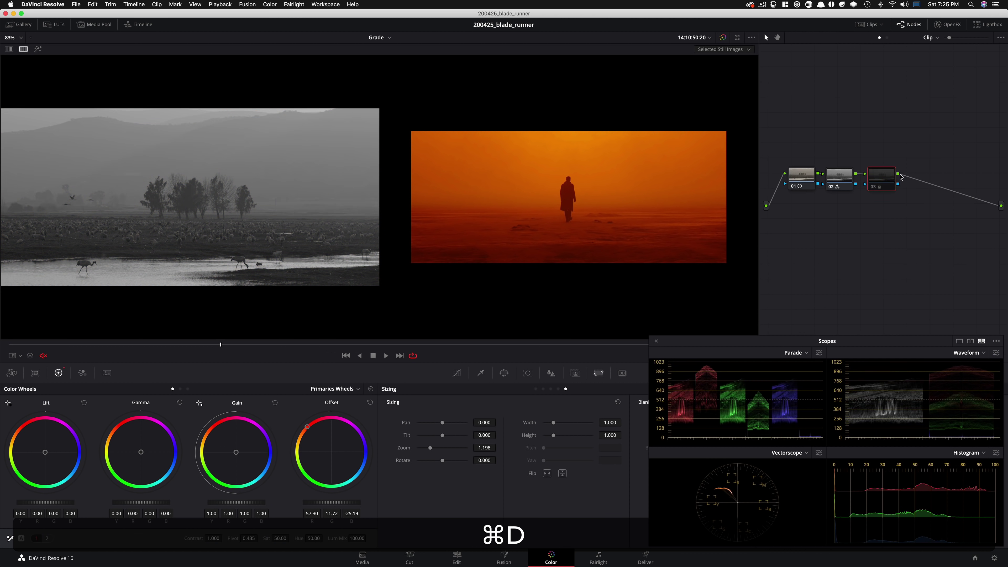
Re-enable node 03 and set its Gain to Y 1.00, red 1.14, green 1.03, blue 0.69.
{"action": "key", "text": "super+d"}
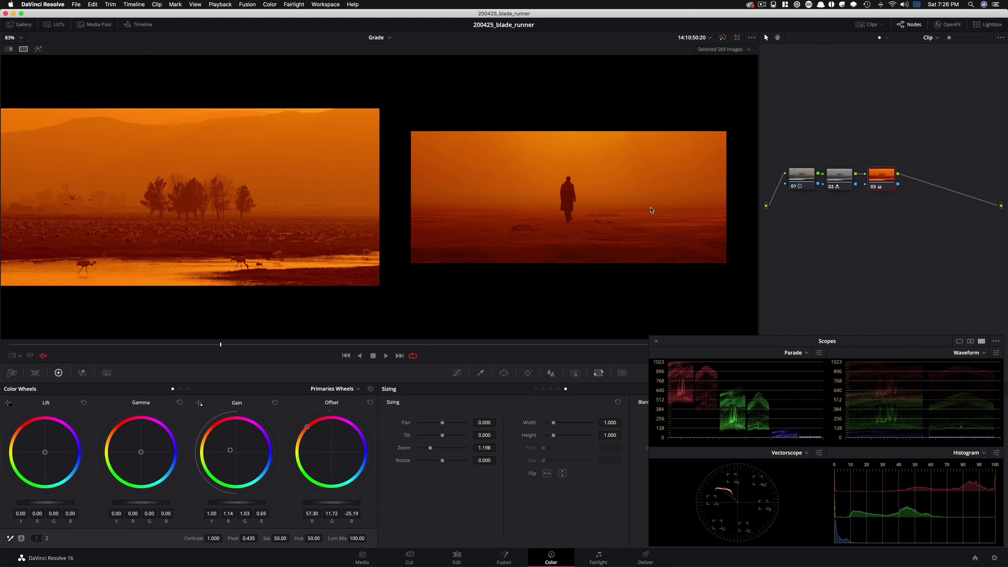
{"action": "key", "text": "super+d"}
{"action": "key", "text": "super+d"}
Show the Curves controls for node 03 and lower its overall Gain to Y 0.93, red 1.07, green 0.97, blue 0.64.
{"action": "left_click_drag", "start_coordinate": [795, 344], "coordinate": [790, 156]}
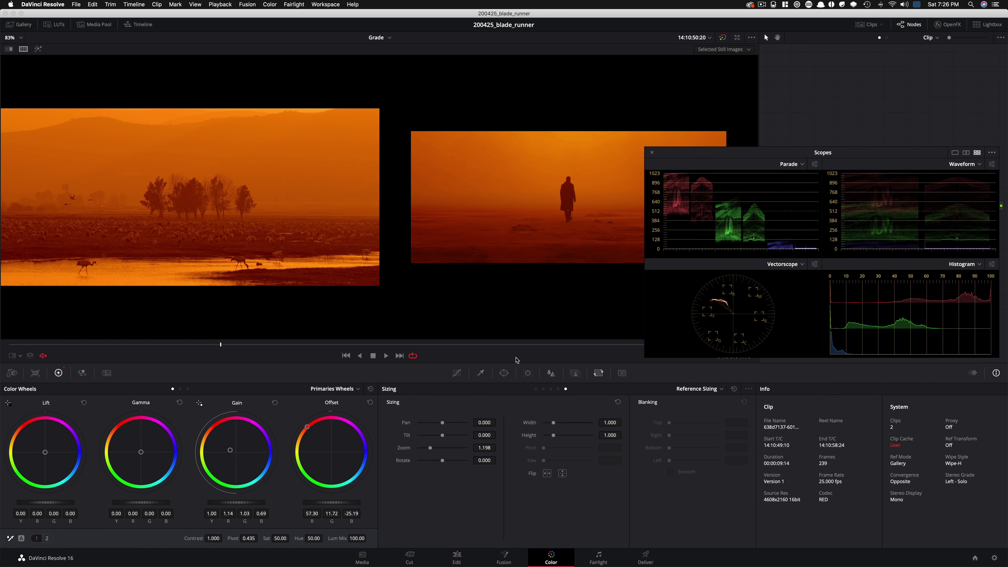
{"action": "left_click", "coordinate": [457, 374]}
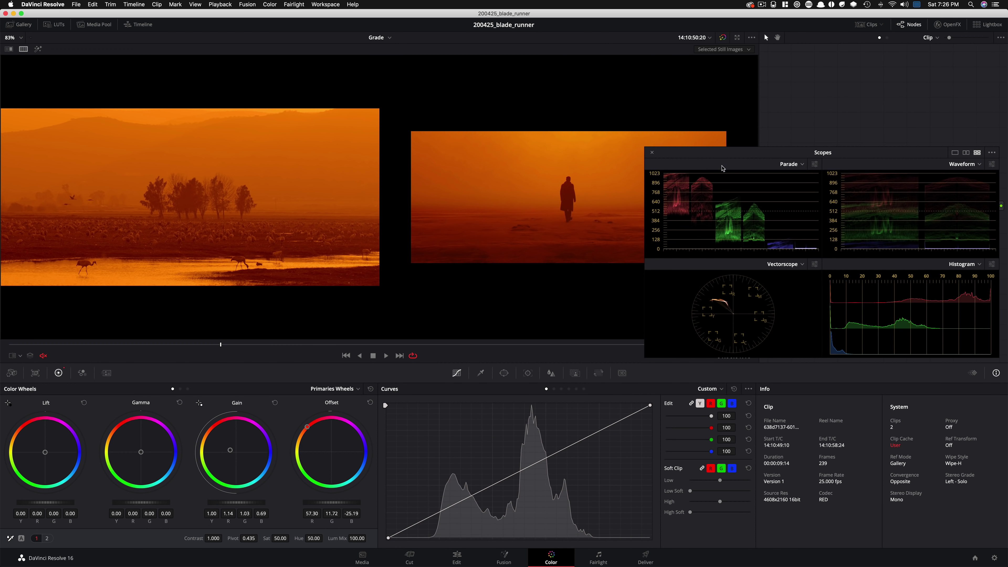
{"action": "left_click_drag", "start_coordinate": [711, 156], "coordinate": [709, 341]}
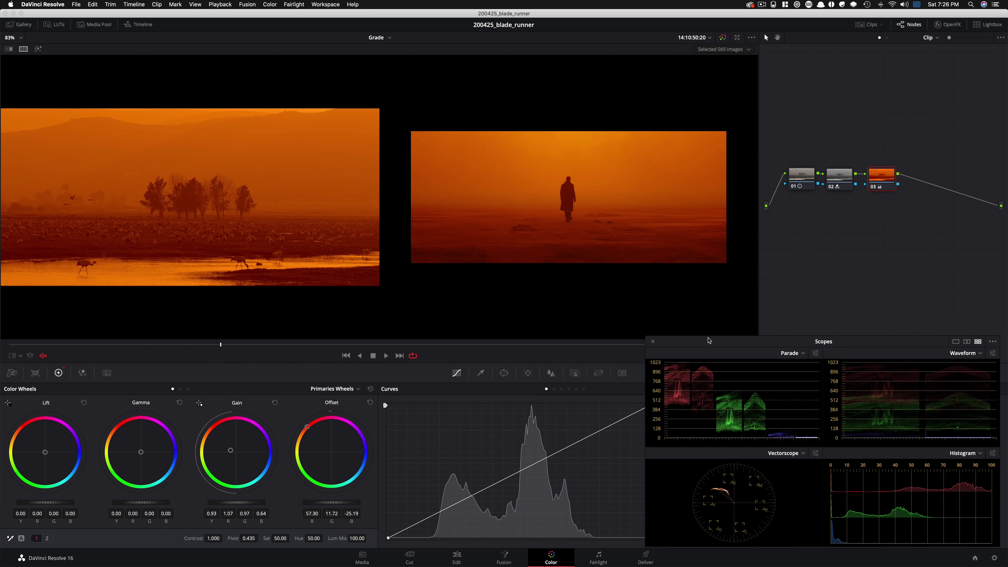
{"action": "key", "text": "super+d"}
{"action": "key", "text": "super+d"}
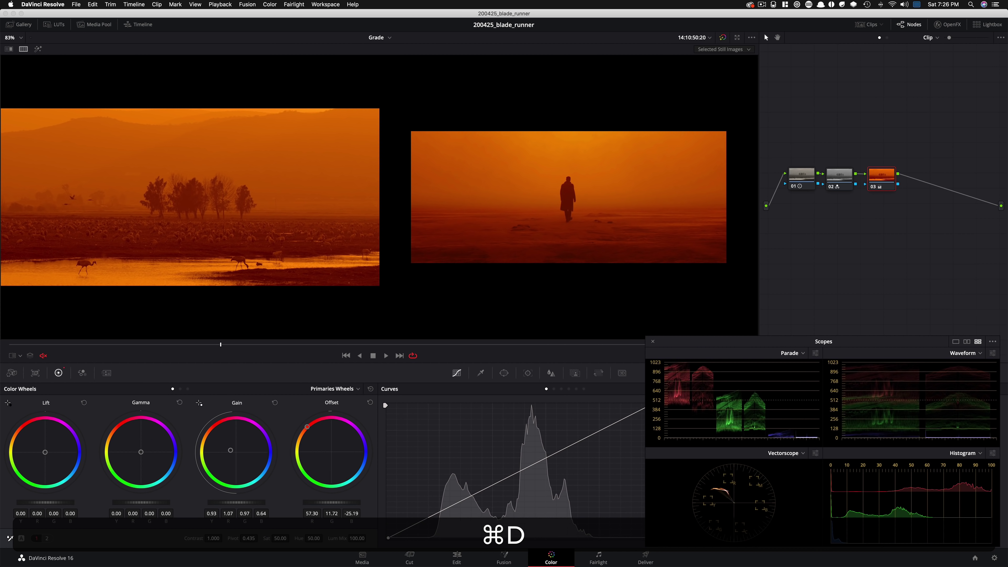
Raise Soft Clip High Soft slightly on node 03 and compare the node off and on against the reference.
{"action": "left_click_drag", "start_coordinate": [732, 346], "coordinate": [713, 189]}
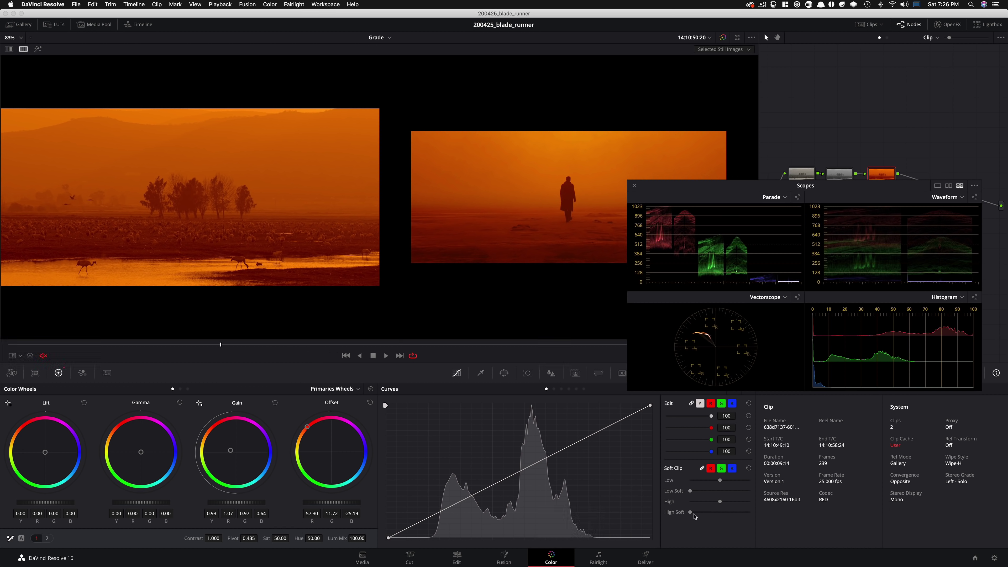
{"action": "left_click_drag", "start_coordinate": [692, 515], "coordinate": [703, 515]}
{"action": "key", "text": "super+d"}
{"action": "key", "text": "super+d"}
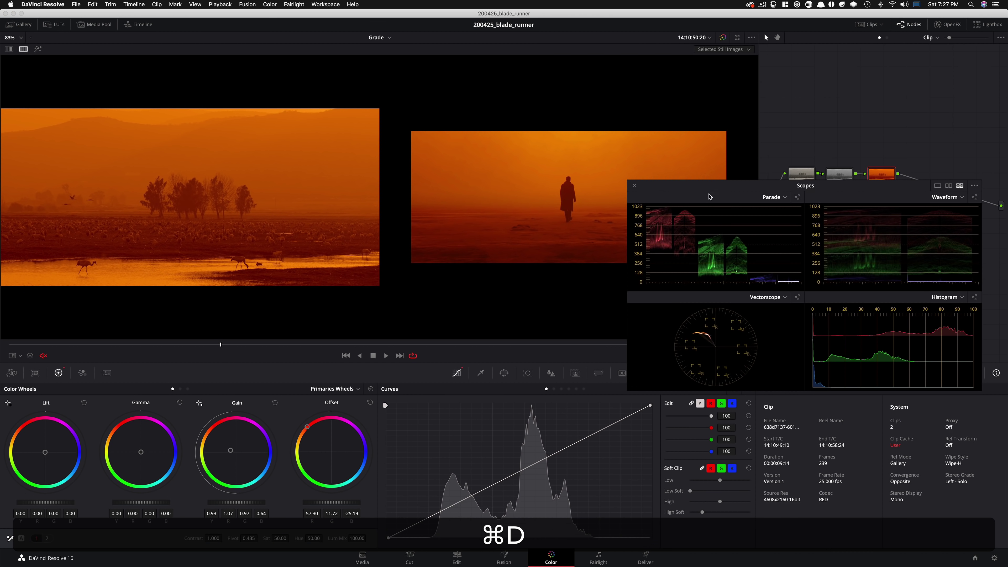
{"action": "left_click_drag", "start_coordinate": [717, 188], "coordinate": [739, 343]}
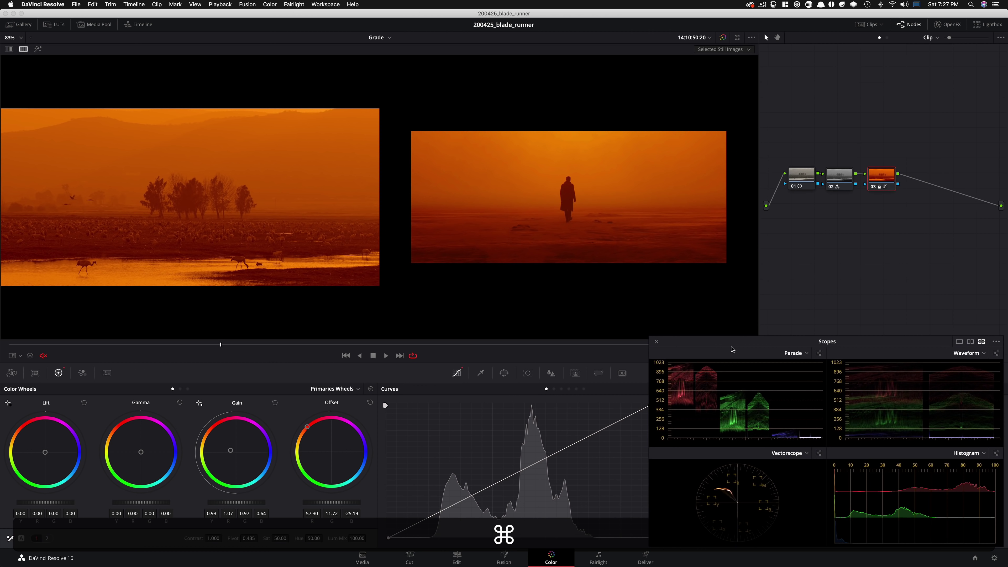
{"action": "key", "text": "super+d"}
{"action": "key", "text": "super+d"}
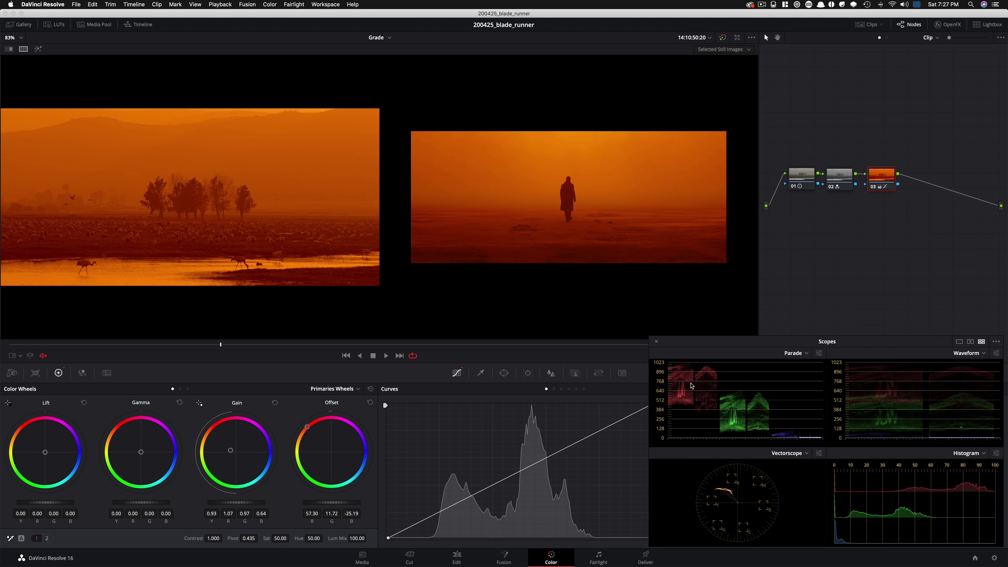
{"action": "key", "text": "super+d"}
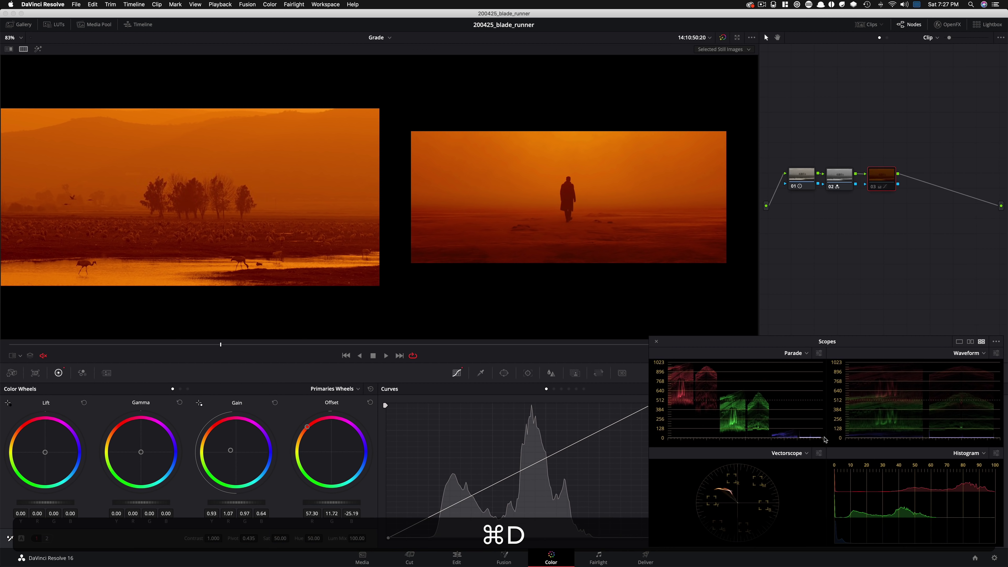
{"action": "key", "text": "super+d"}
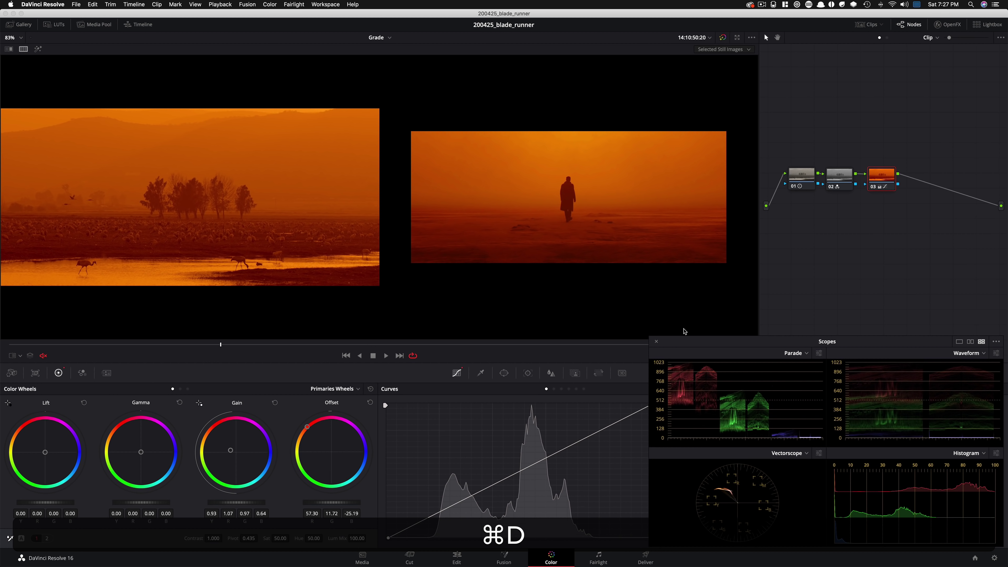
{"action": "key", "text": "super+d"}
{"action": "key", "text": "super+d"}
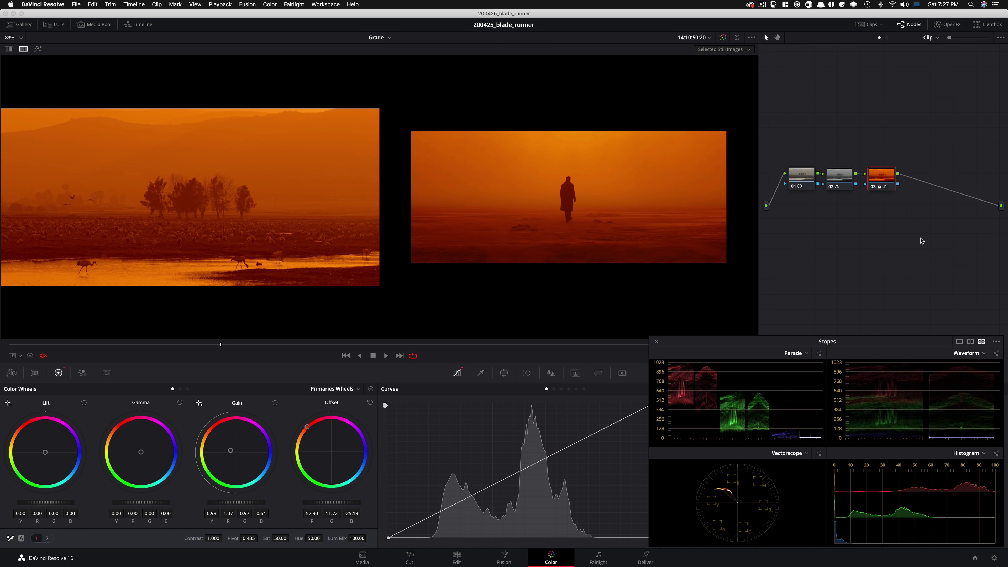
Add a serial node after node 03 and give it a circular Power Window.
{"action": "key", "text": "alt+s"}
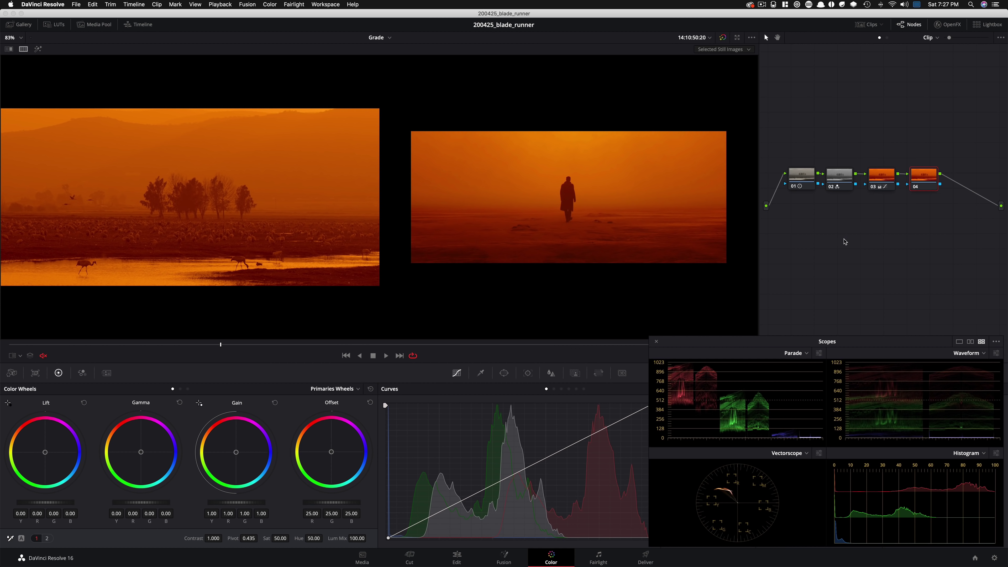
{"action": "key", "text": "alt+shift+w"}
{"action": "key", "text": "alt+c"}
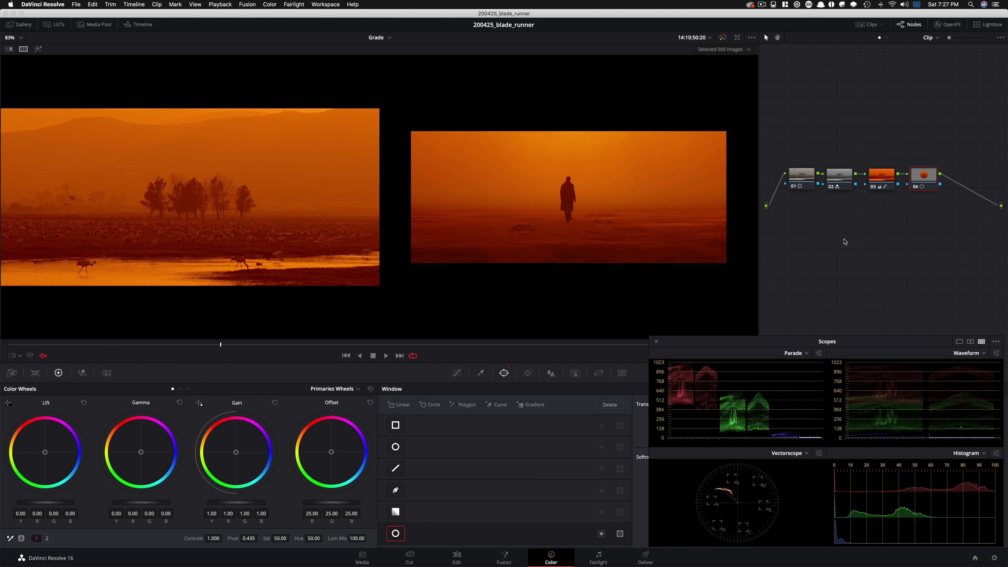
Leave the split-screen and reference wipe views and fit the single clip to the viewer.
{"action": "key", "text": "super+w"}
{"action": "key", "text": "super+w"}
{"action": "key", "text": "super+w"}
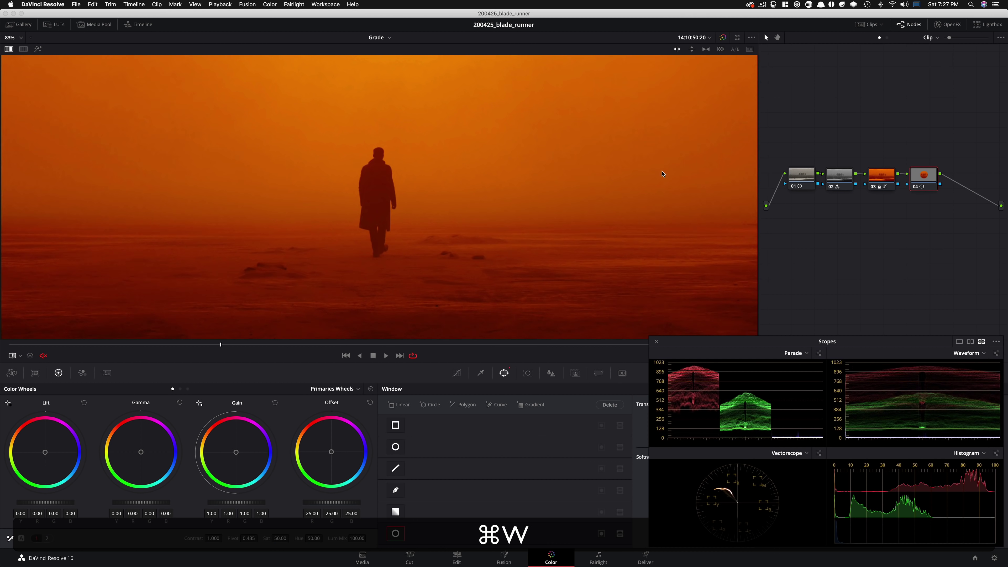
{"action": "key", "text": "super+w"}
{"action": "key", "text": "shift+super+w"}
{"action": "key", "text": "shift+super+z"}
{"action": "key", "text": "shift+z"}
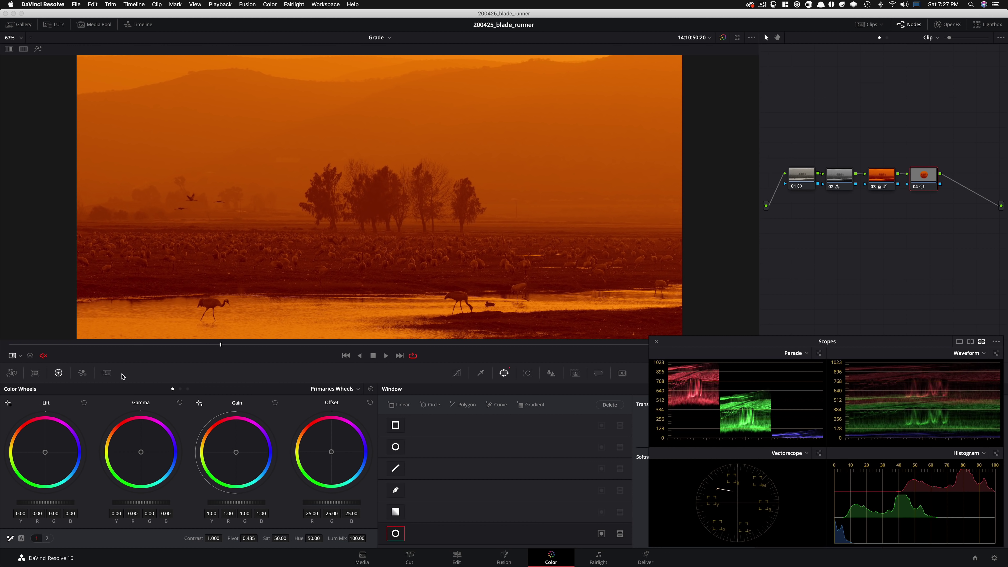
Display the Power Window overlay and shape node 04's circle into a wide, soft, inverted ellipse around the trees.
{"action": "left_click", "coordinate": [12, 356]}
{"action": "left_click", "coordinate": [38, 393]}
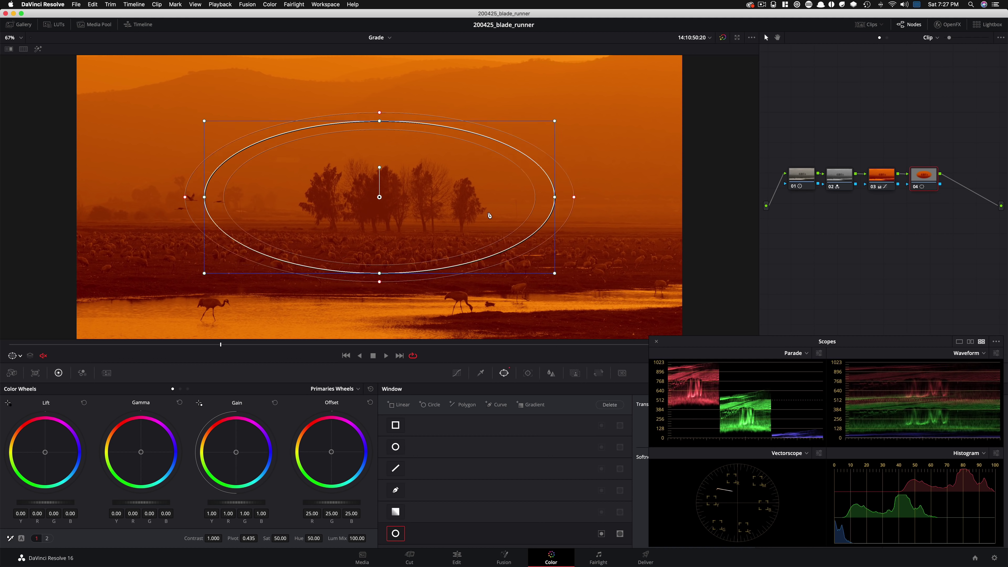
{"action": "left_click_drag", "start_coordinate": [536, 126], "coordinate": [572, 128]}
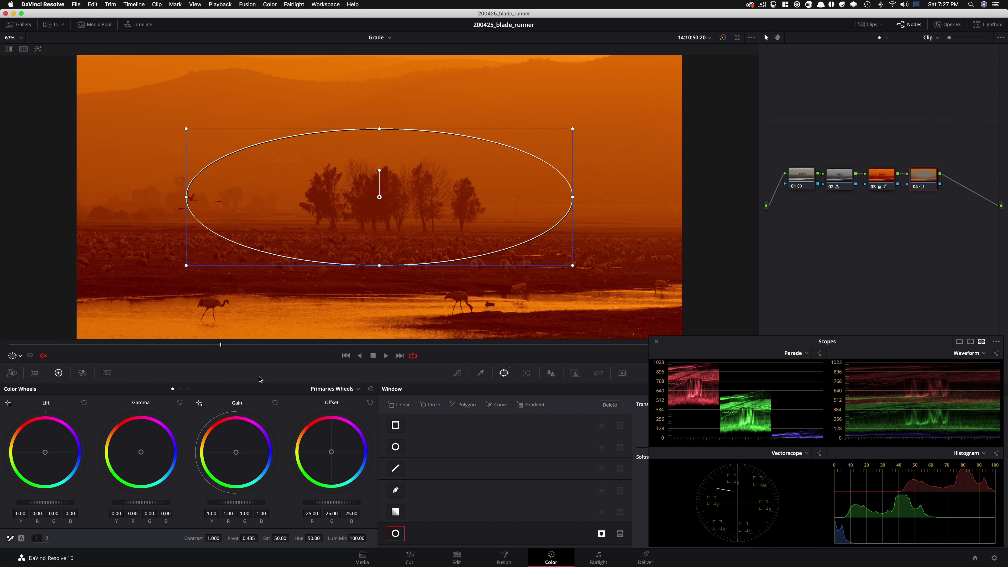
Lower node 04's Y gain to 0.64 in the Primaries Bars and restore the split-screen comparison.
{"action": "left_click", "coordinate": [180, 389]}
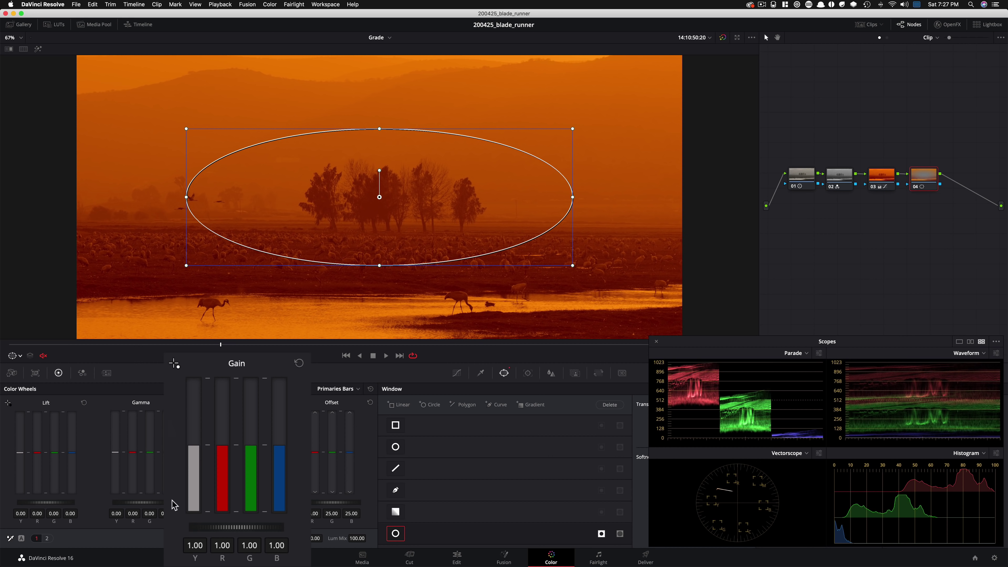
{"action": "left_click_drag", "start_coordinate": [210, 482], "coordinate": [210, 494]}
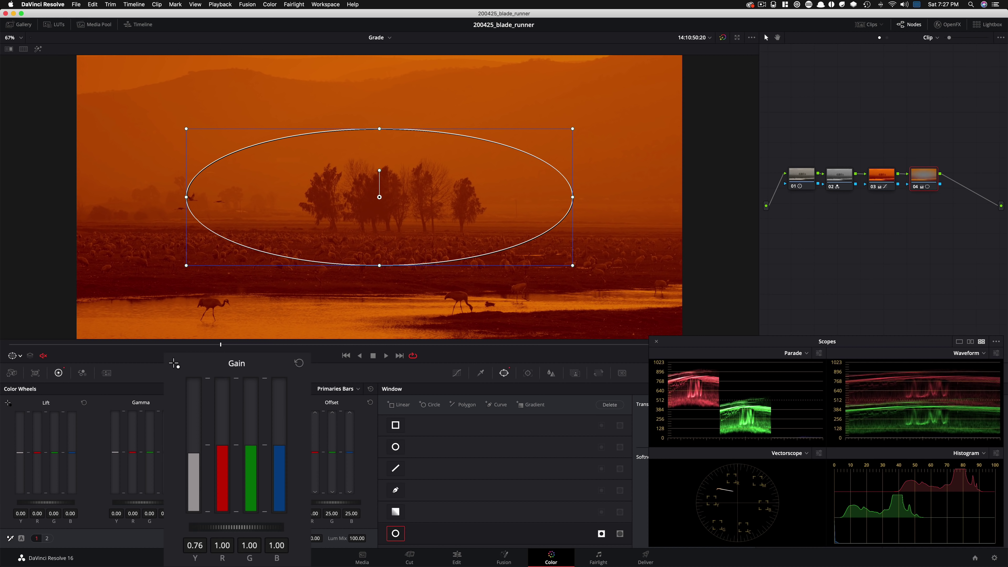
{"action": "key", "text": "alt+super+w"}
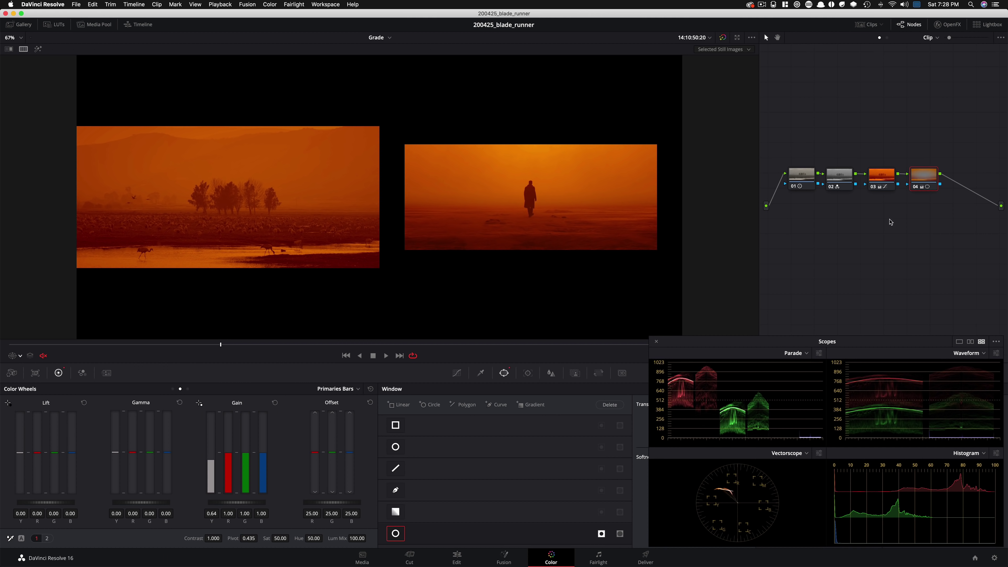
Compare node 04's vignette off and on against the reference and set its Y gain to 0.62.
{"action": "key", "text": "super+d"}
{"action": "key", "text": "super+d"}
{"action": "key", "text": "super+d"}
{"action": "key", "text": "super+d"}
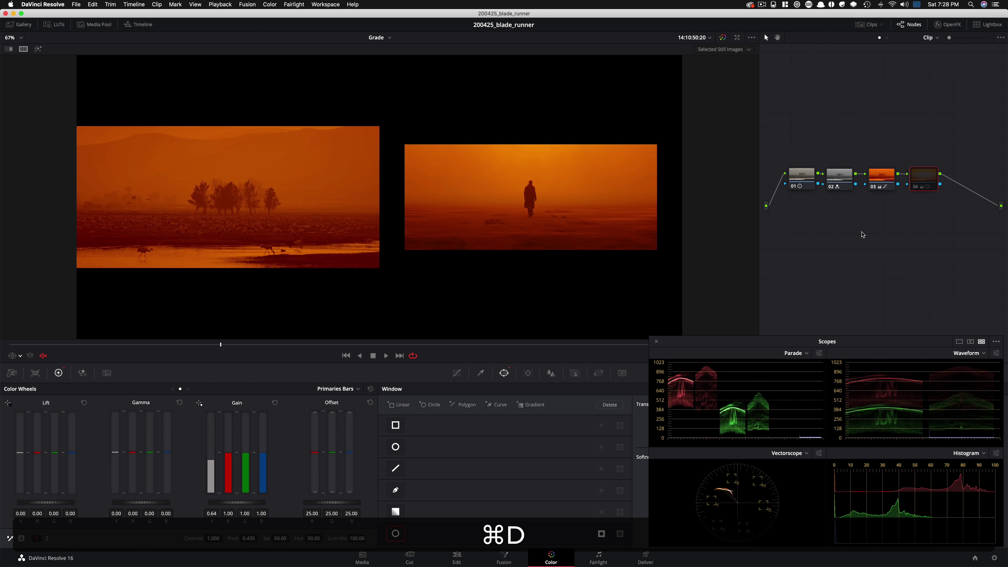
{"action": "key", "text": "super+d"}
{"action": "key", "text": "super+d"}
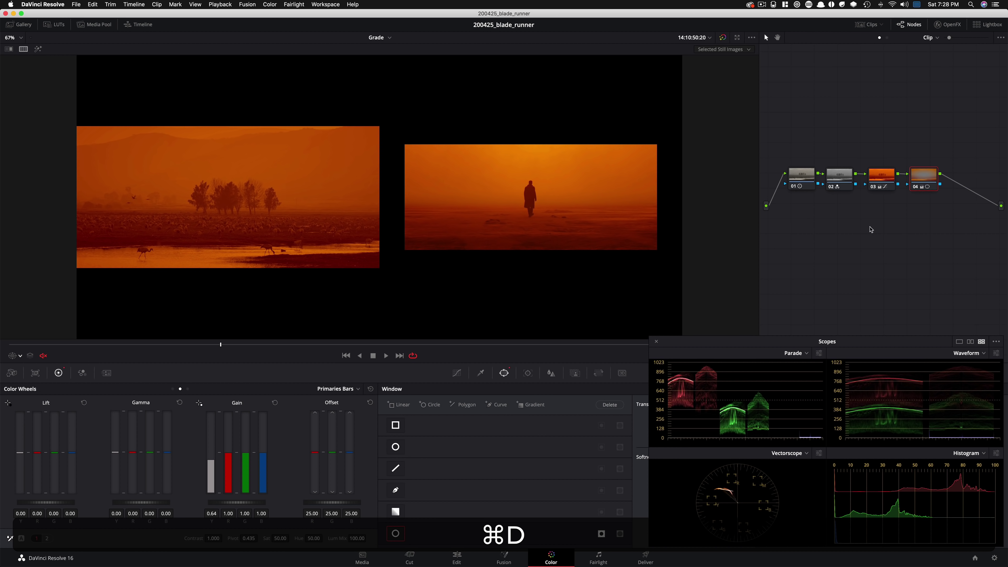
{"action": "key", "text": "super+d"}
{"action": "key", "text": "super+d"}
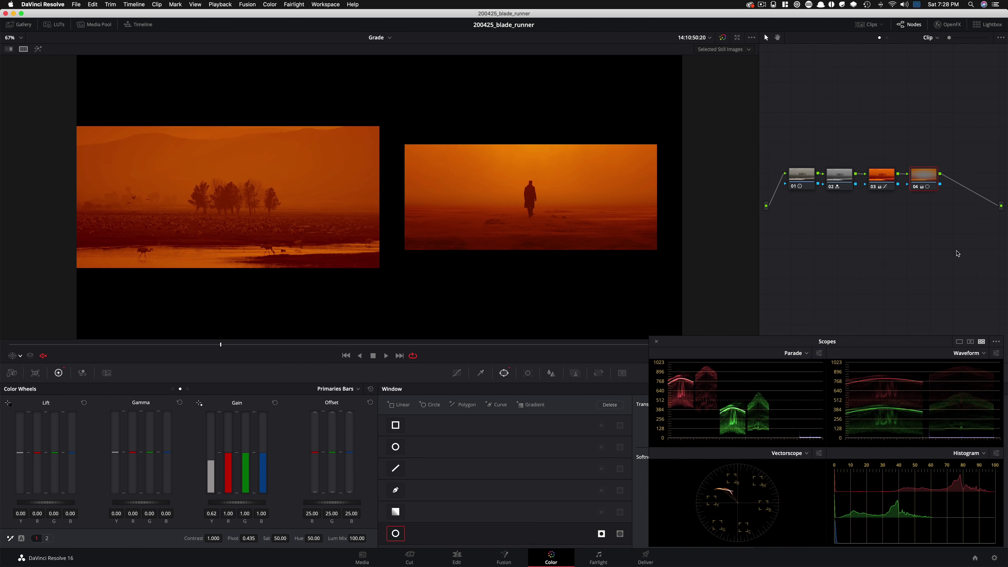
Select node 01 and set its contrast to 1.475 and pivot to 0.231.
{"action": "left_click", "coordinate": [800, 179]}
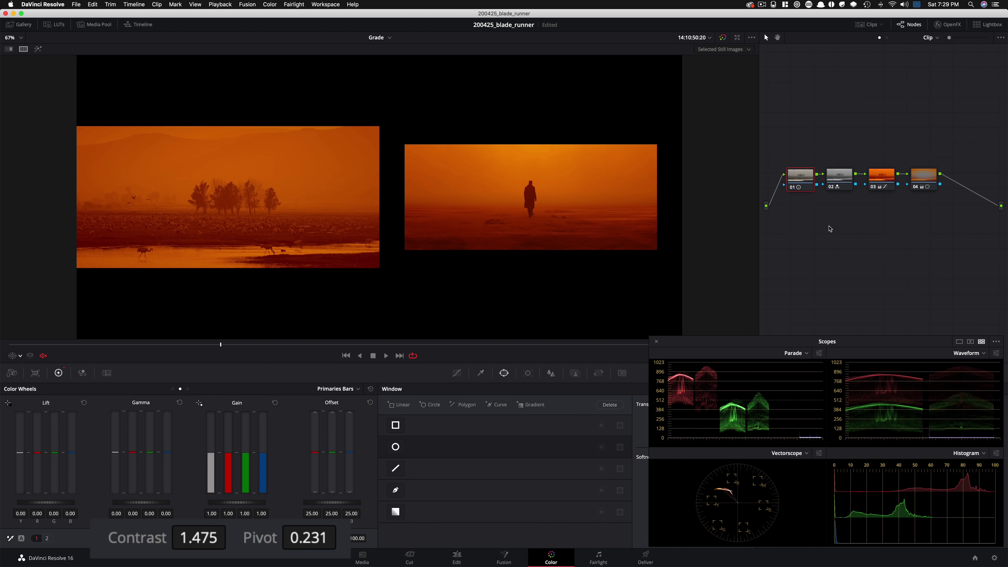
Set node 01's contrast to 1.499 and pivot to 0.258, compare the grade full-frame with the reference, and restore the split screen.
{"action": "key", "text": "super+d"}
{"action": "key", "text": "super+d"}
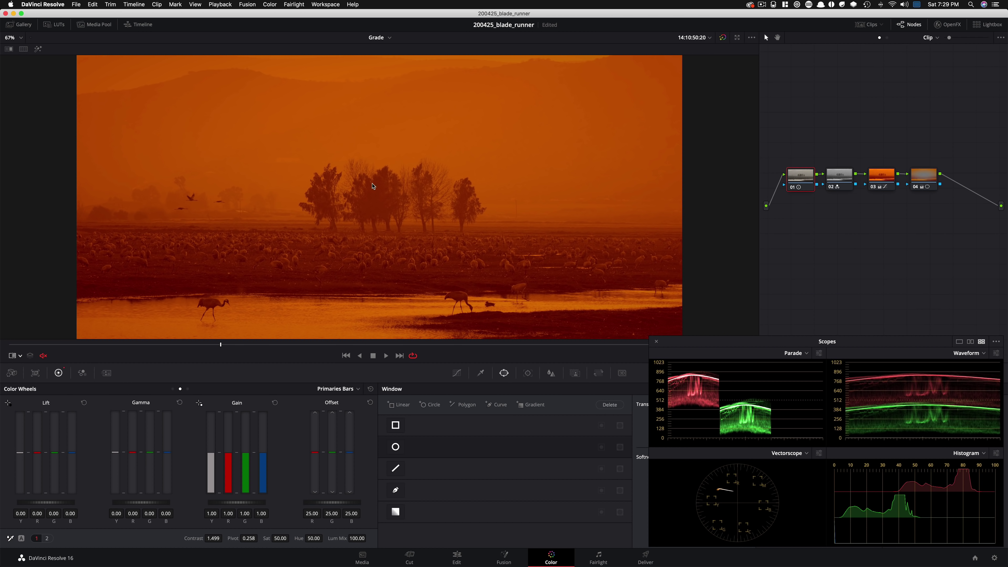
{"action": "key", "text": "super+w"}
{"action": "key", "text": "super+w"}
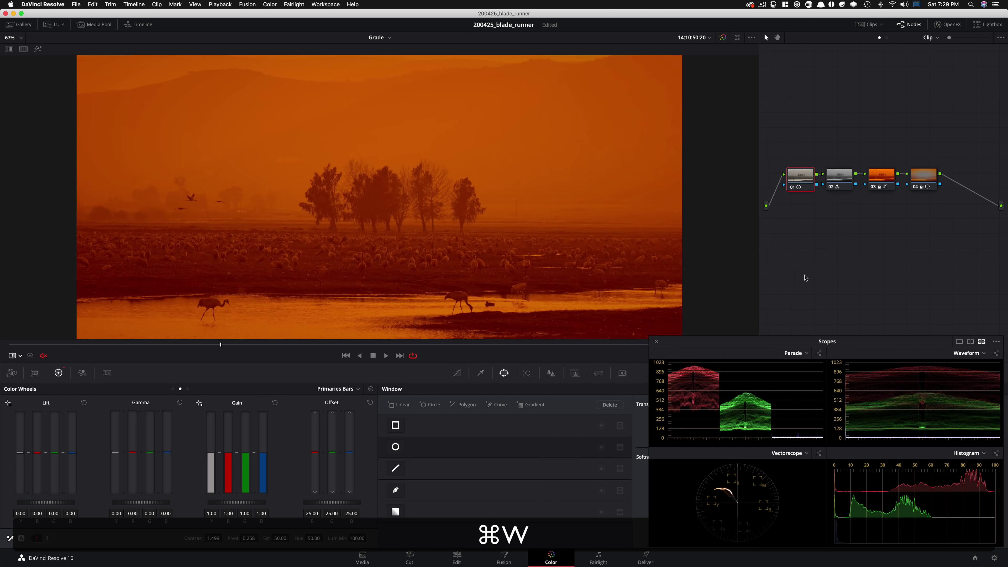
{"action": "key", "text": "alt+super+w"}
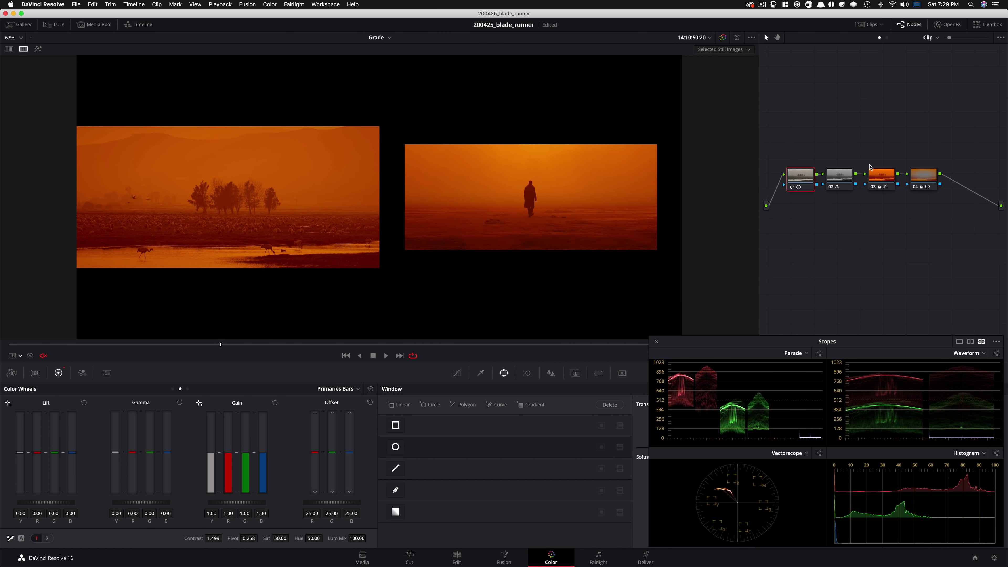
Add a layer node beneath node 04 and give it a circle window with the Power Window overlay displayed over the full-frame image.
{"action": "left_click", "coordinate": [927, 173]}
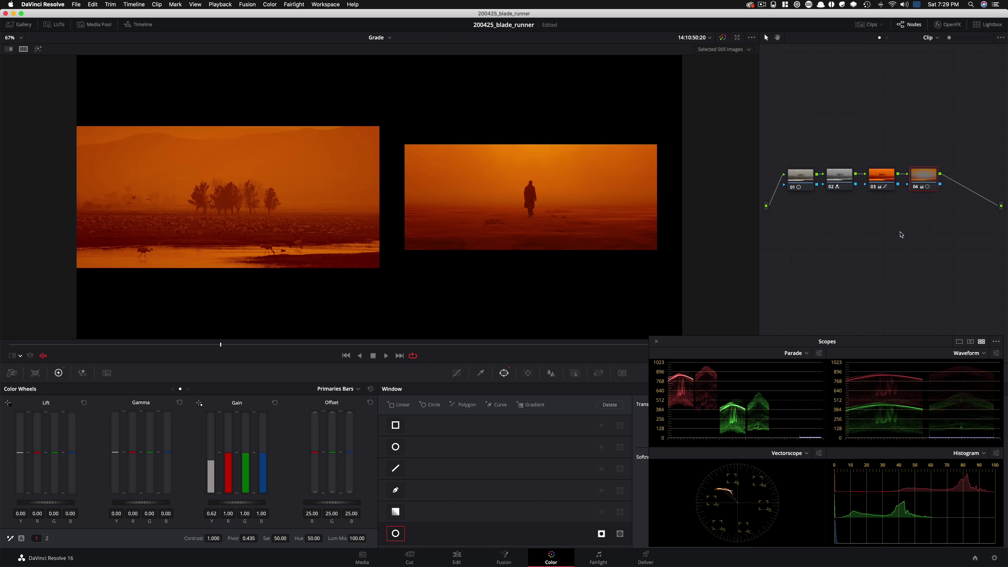
{"action": "key", "text": "alt+l"}
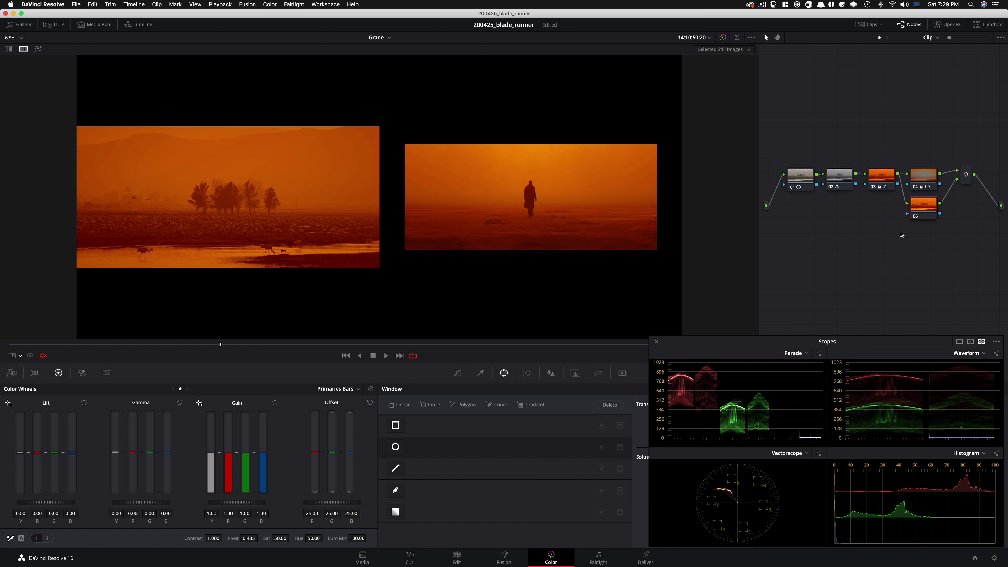
{"action": "key", "text": "super+w"}
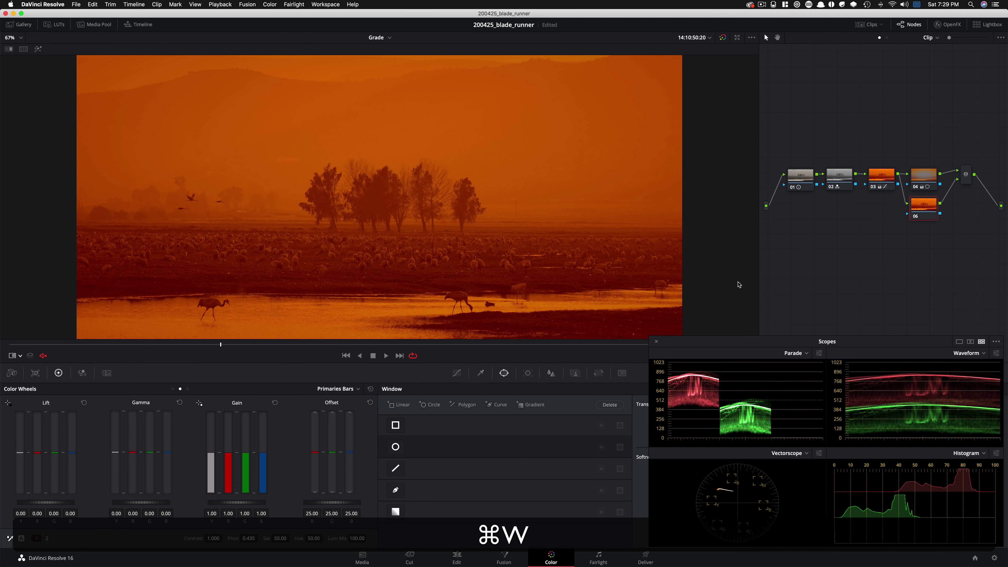
{"action": "key", "text": "super+minus"}
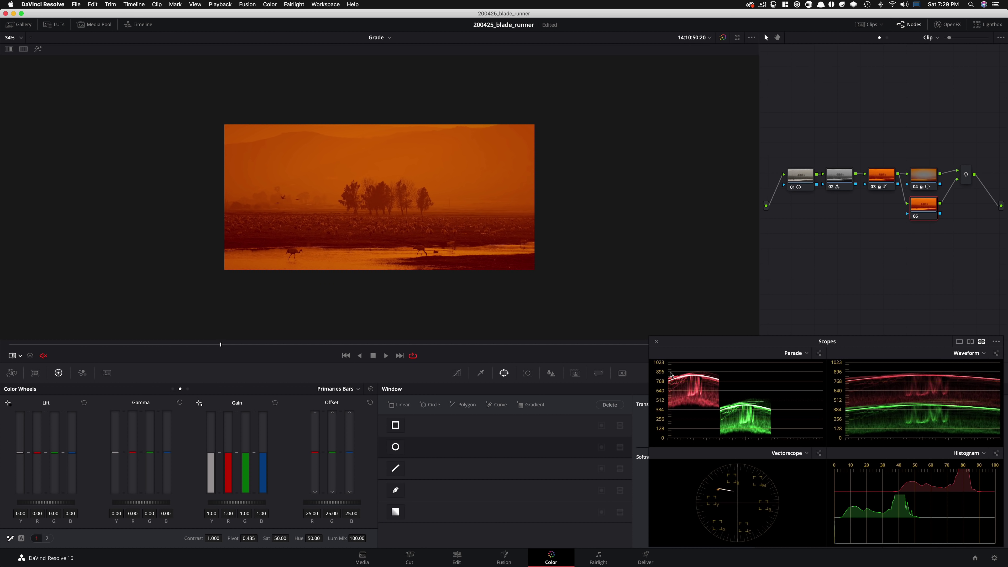
{"action": "left_click", "coordinate": [396, 447]}
{"action": "left_click", "coordinate": [21, 355]}
{"action": "left_click", "coordinate": [24, 388]}
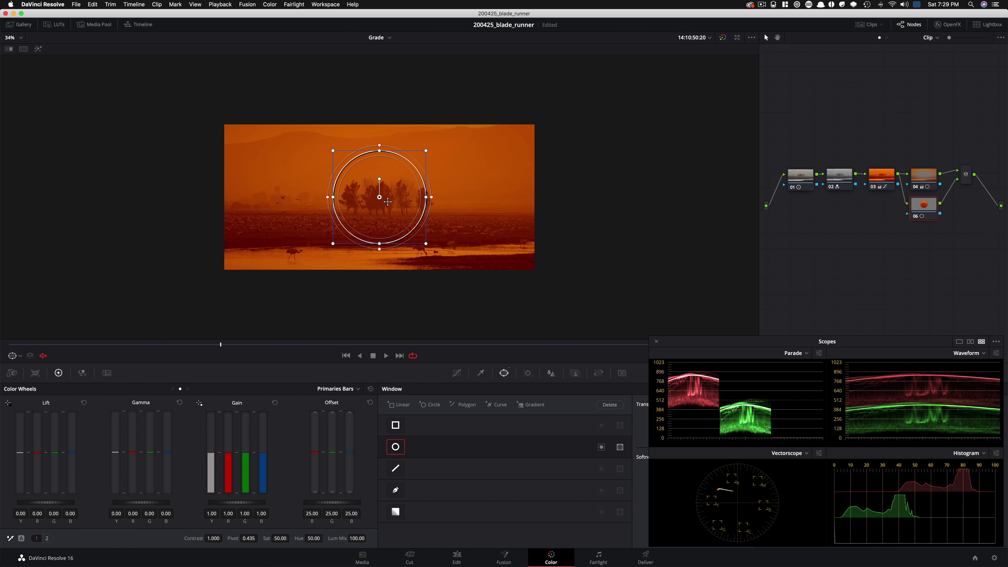
Reshape node 06's circle into a tall, soft ellipse centred at the sky's upper edge and reaching down past the trees.
{"action": "left_click_drag", "start_coordinate": [388, 201], "coordinate": [401, 132]}
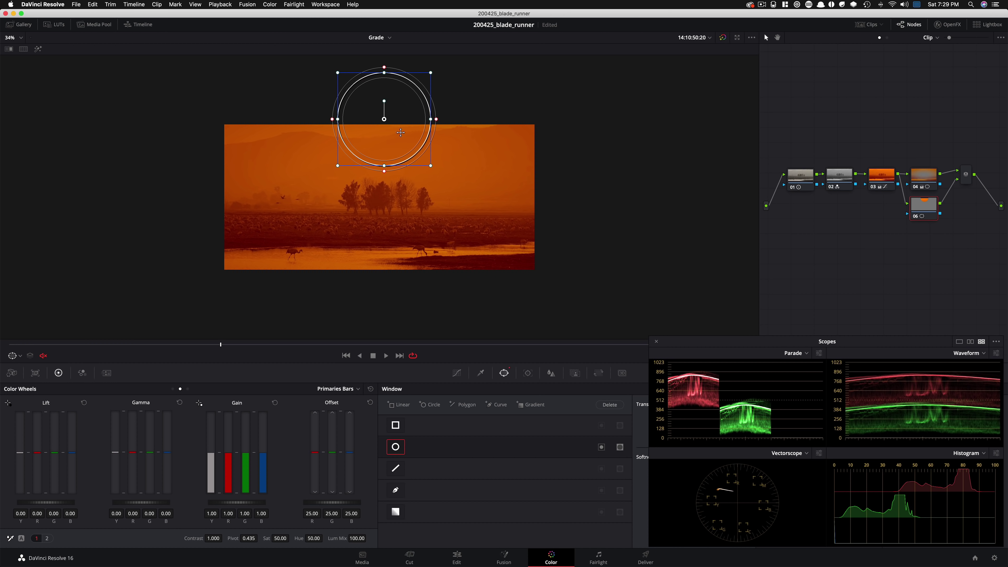
{"action": "left_click_drag", "start_coordinate": [384, 165], "coordinate": [384, 247]}
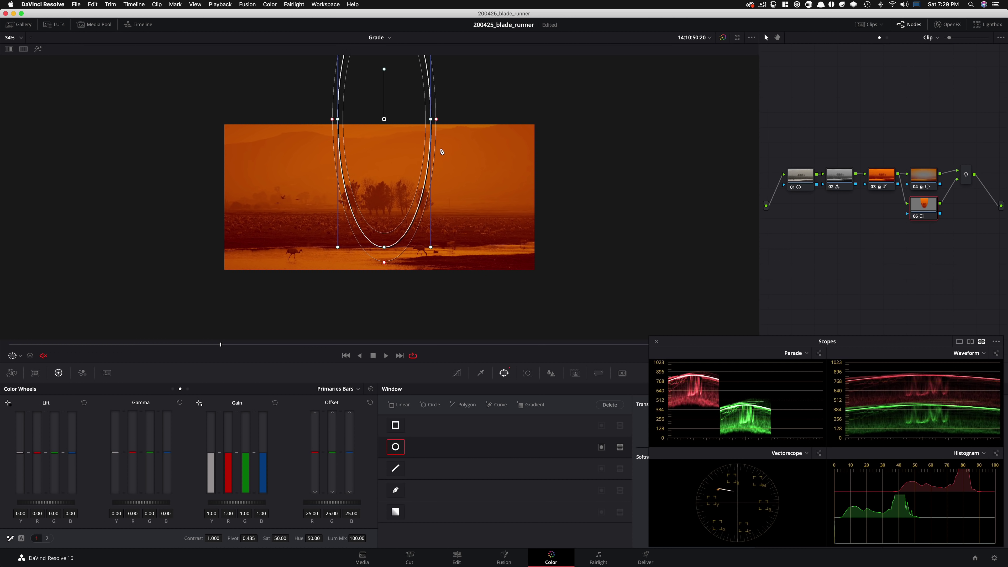
{"action": "left_click_drag", "start_coordinate": [431, 119], "coordinate": [446, 120]}
{"action": "left_click_drag", "start_coordinate": [380, 137], "coordinate": [382, 138]}
{"action": "left_click_drag", "start_coordinate": [456, 120], "coordinate": [511, 120]}
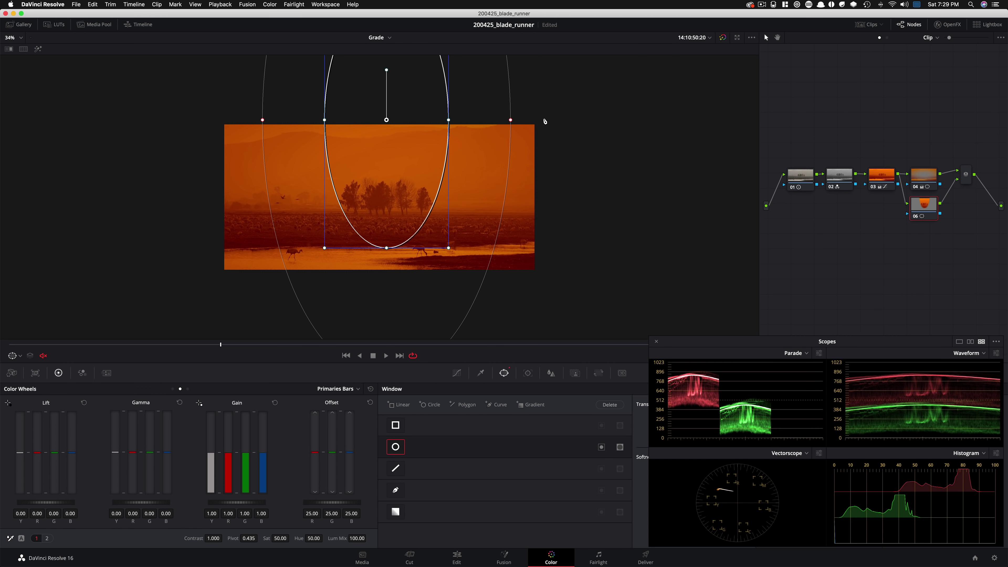
Fine-tune the softness of node 06's window to about 40.87 and restore the fitted split-screen comparison with the reference.
{"action": "left_click_drag", "start_coordinate": [788, 340], "coordinate": [722, 129]}
{"action": "left_click_drag", "start_coordinate": [685, 473], "coordinate": [689, 470]}
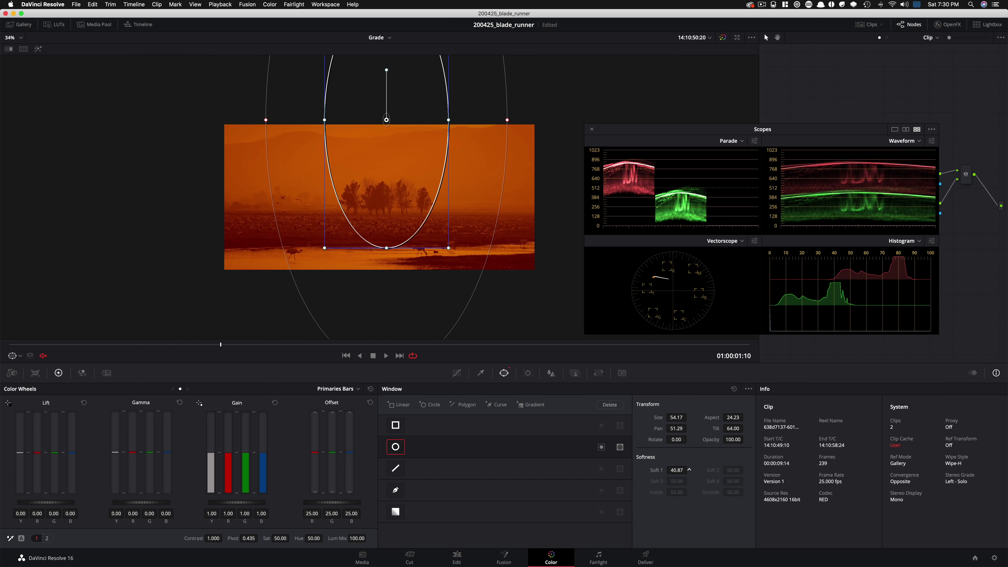
{"action": "left_click_drag", "start_coordinate": [690, 470], "coordinate": [691, 470]}
{"action": "left_click_drag", "start_coordinate": [671, 138], "coordinate": [735, 351]}
{"action": "key", "text": "alt+super+w"}
{"action": "key", "text": "alt+shift+super+z"}
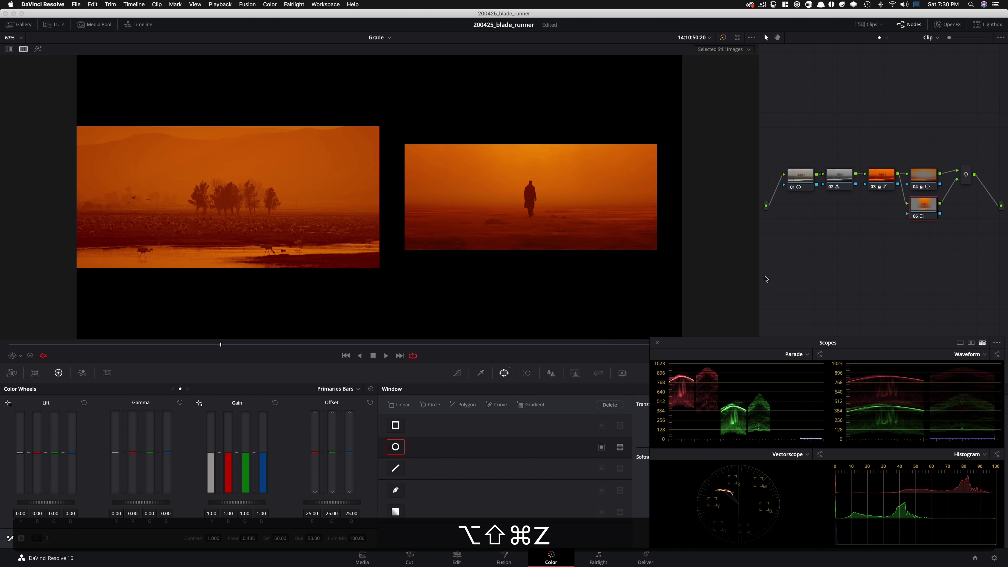
Save the project and set node 06's gain to 1.04 for Y and red, 1.13 for green and 0.95 for blue.
{"action": "key", "text": "super+s"}
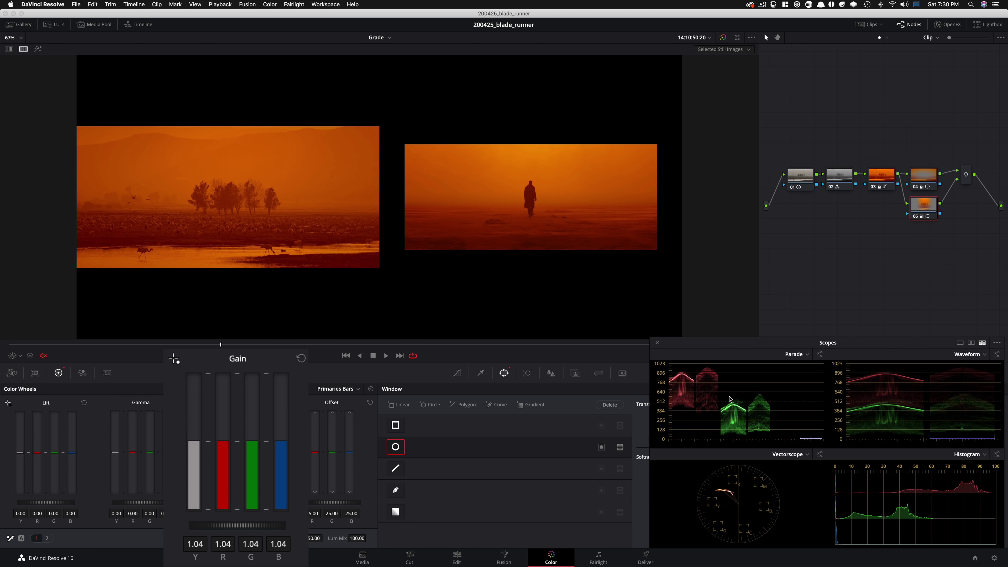
{"action": "key", "text": "super+d"}
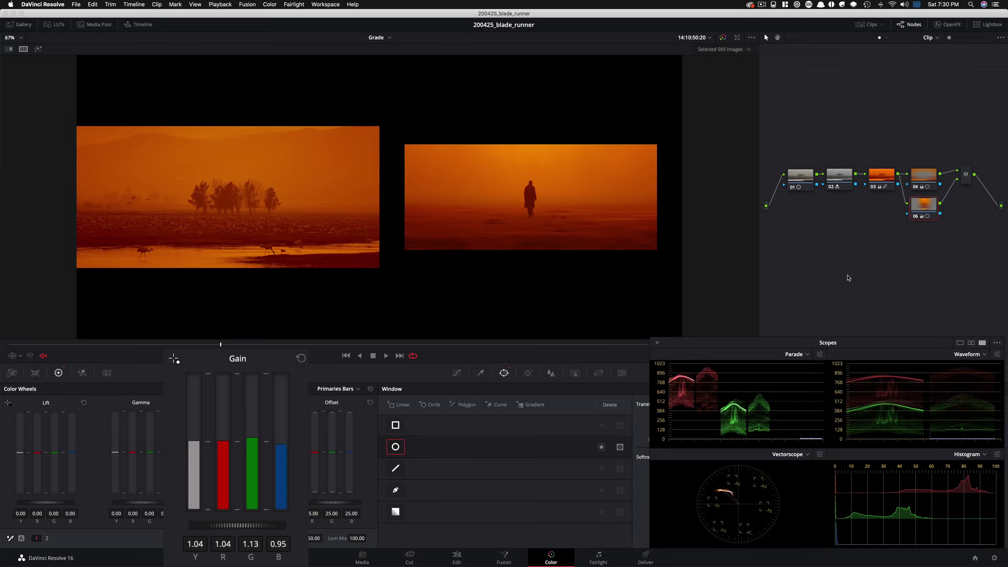
{"action": "key", "text": "super+d"}
{"action": "key", "text": "super+d"}
{"action": "key", "text": "super+d"}
{"action": "key", "text": "super+d"}
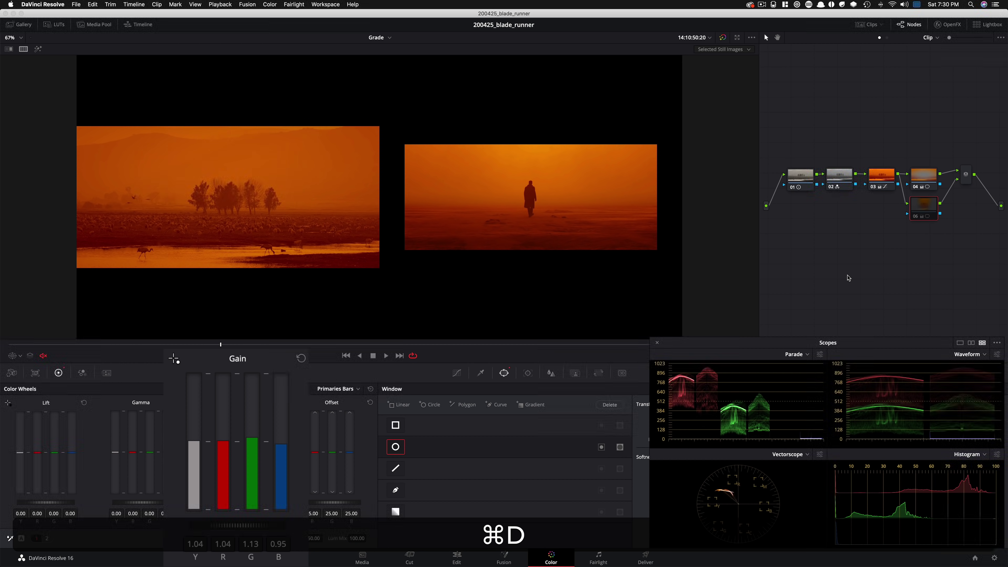
Switch node 06 off and on repeatedly to examine its central glow against the reference still.
{"action": "key", "text": "shift+super+d"}
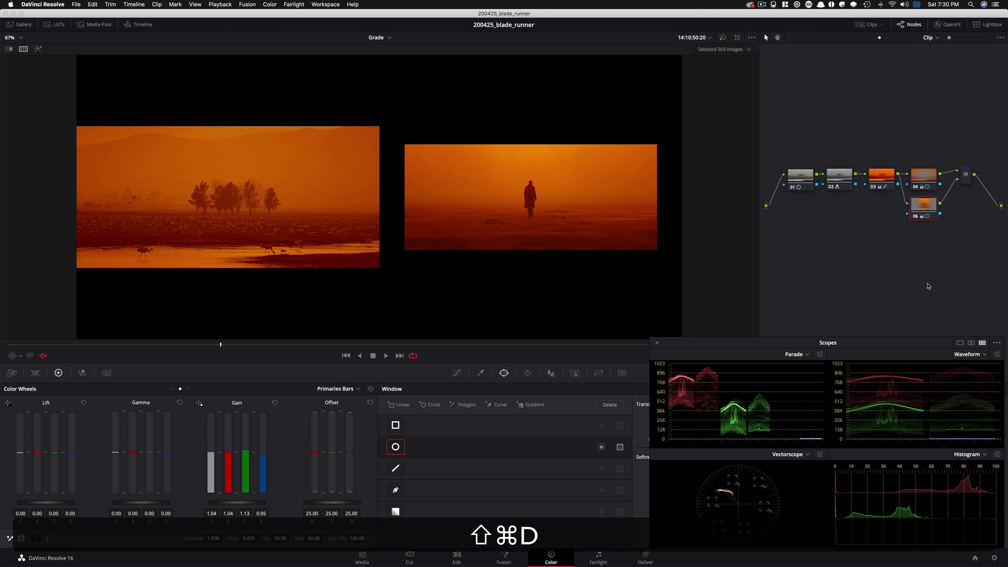
{"action": "key", "text": "super+d"}
{"action": "key", "text": "super+d"}
{"action": "key", "text": "super+d"}
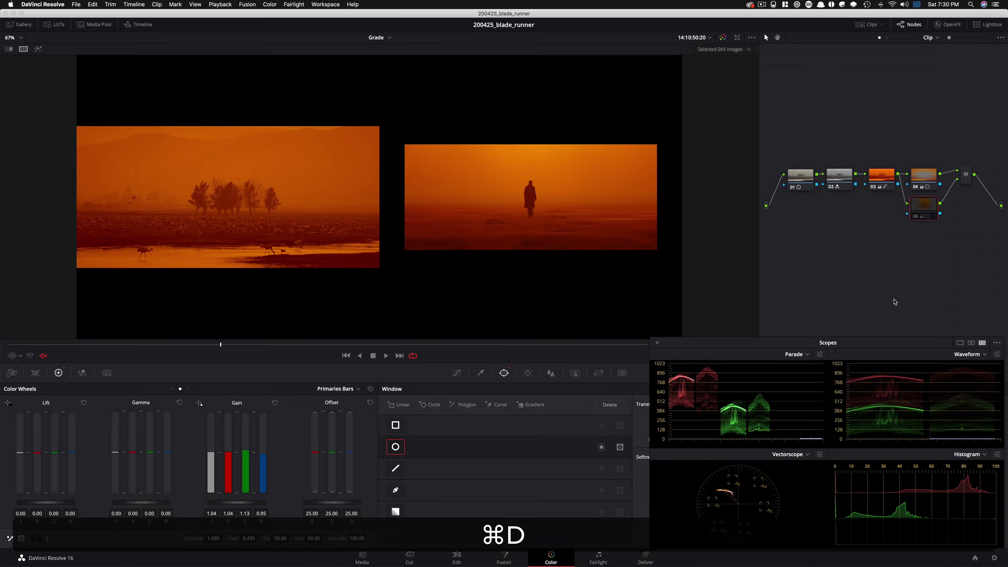
{"action": "key", "text": "super+d"}
{"action": "key", "text": "super+d"}
{"action": "key", "text": "super+d"}
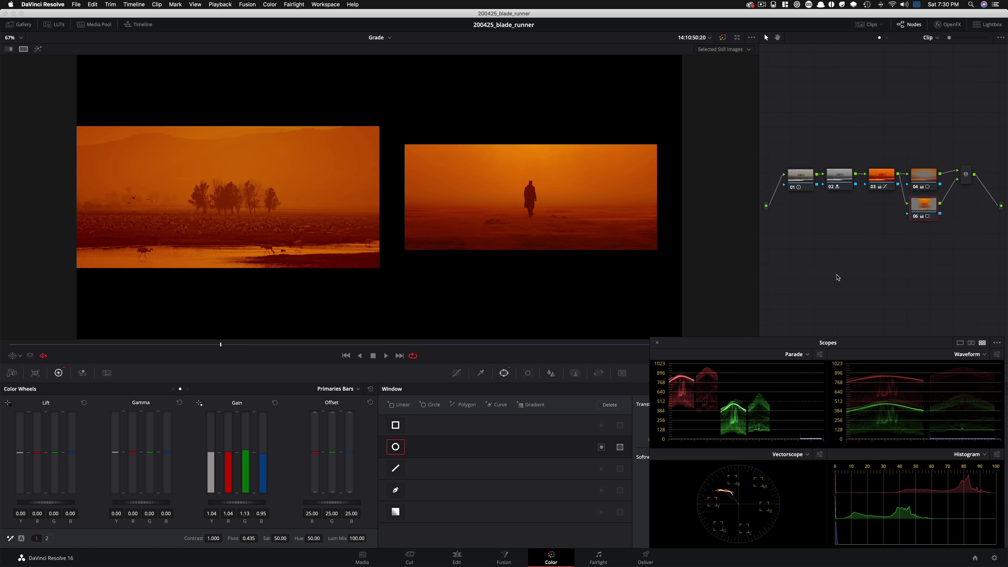
{"action": "key", "text": "super+d"}
{"action": "key", "text": "super+d"}
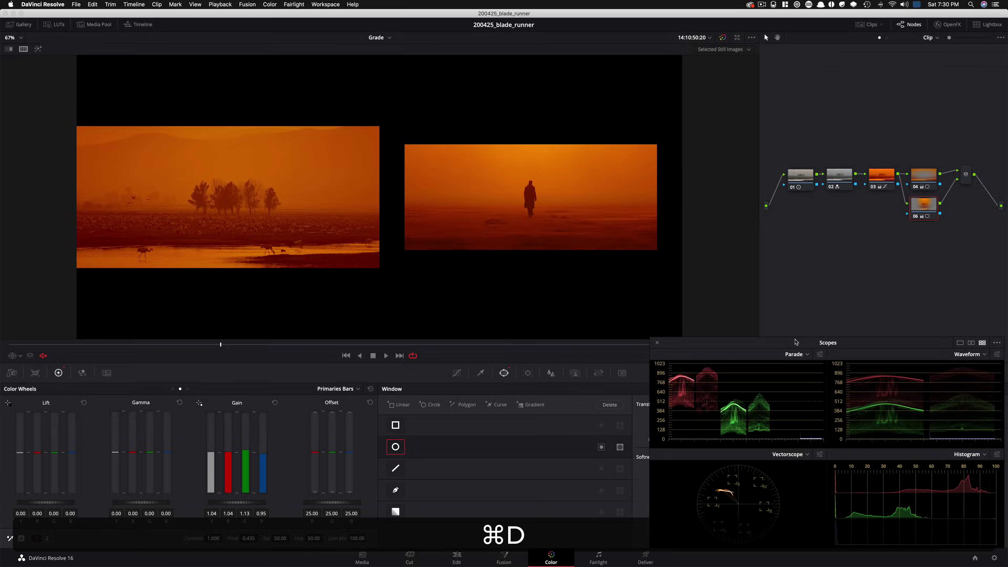
{"action": "key", "text": "super+d"}
{"action": "key", "text": "super+d"}
{"action": "key", "text": "super+d"}
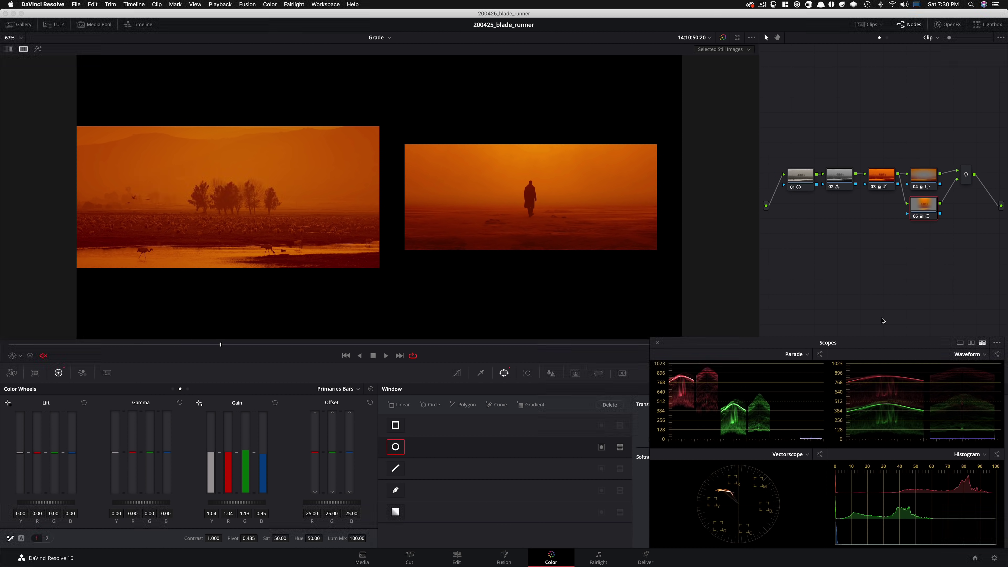
Limit node 06 with a luminance qualifier at Low 61.4 and L. Soft 8.4, using the highlight view and Power Window overlay.
{"action": "key", "text": "alt+shift+q"}
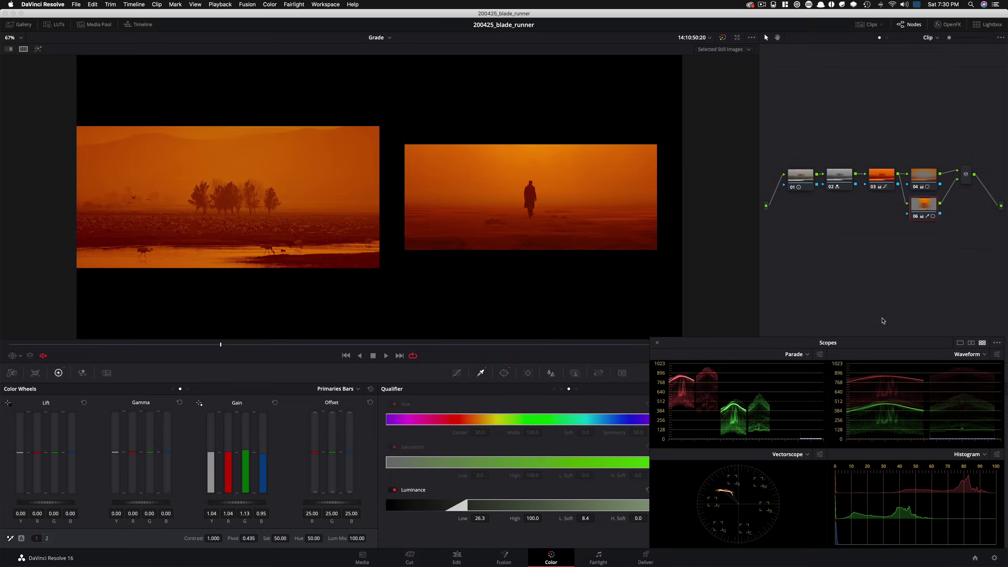
{"action": "key", "text": "alt+super+w"}
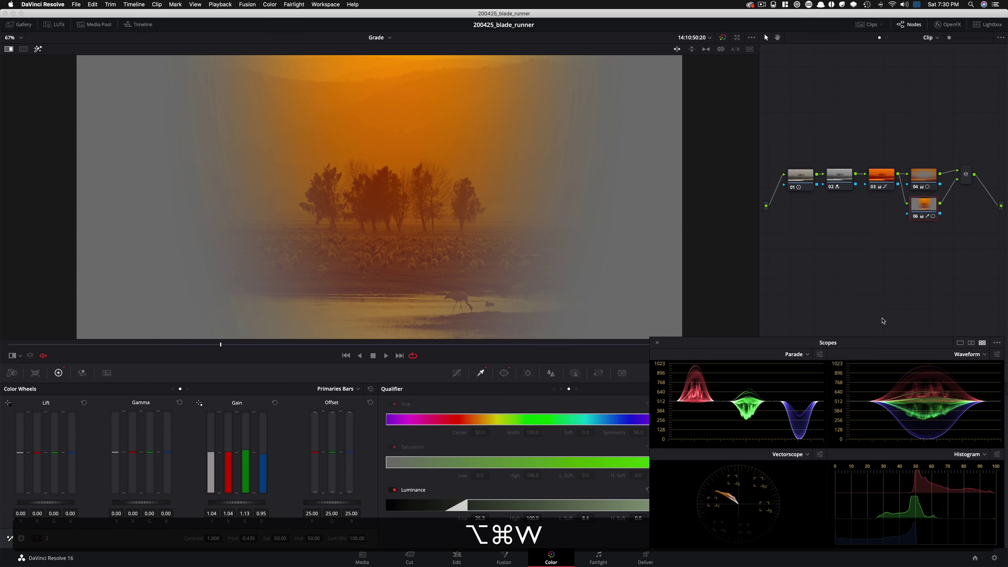
{"action": "key", "text": "shift+h"}
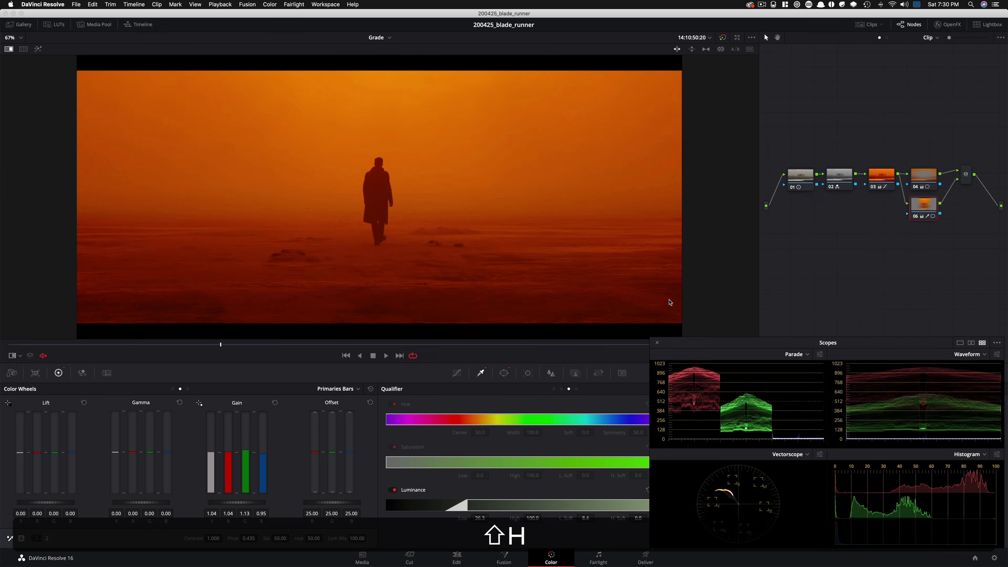
{"action": "key", "text": "shift+super+w"}
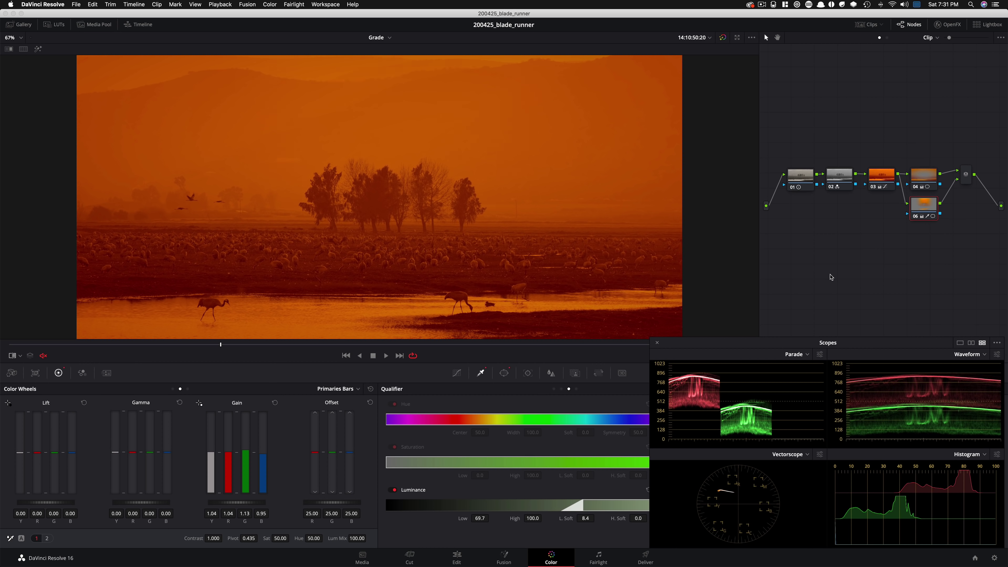
{"action": "left_click", "coordinate": [19, 357]}
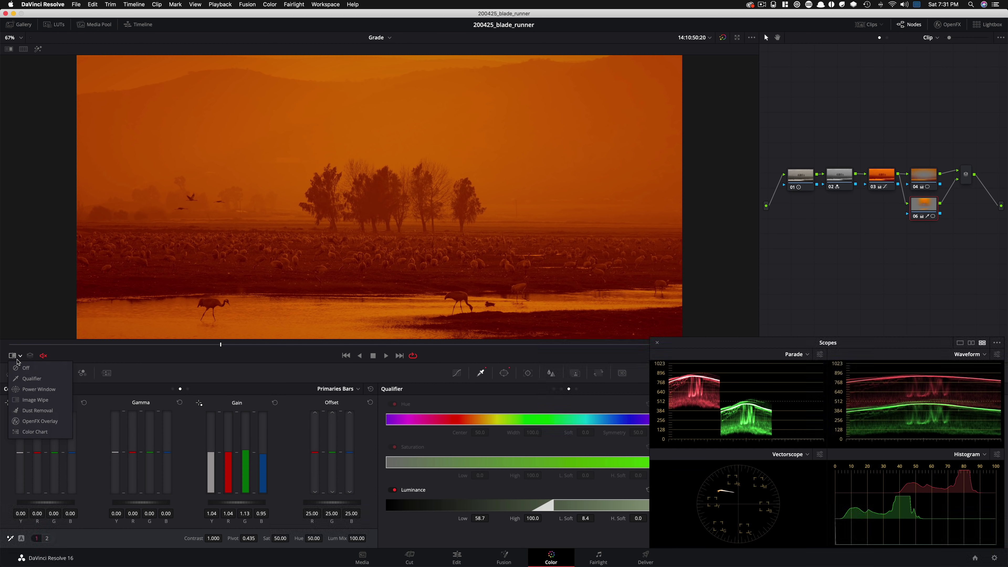
{"action": "left_click", "coordinate": [38, 390]}
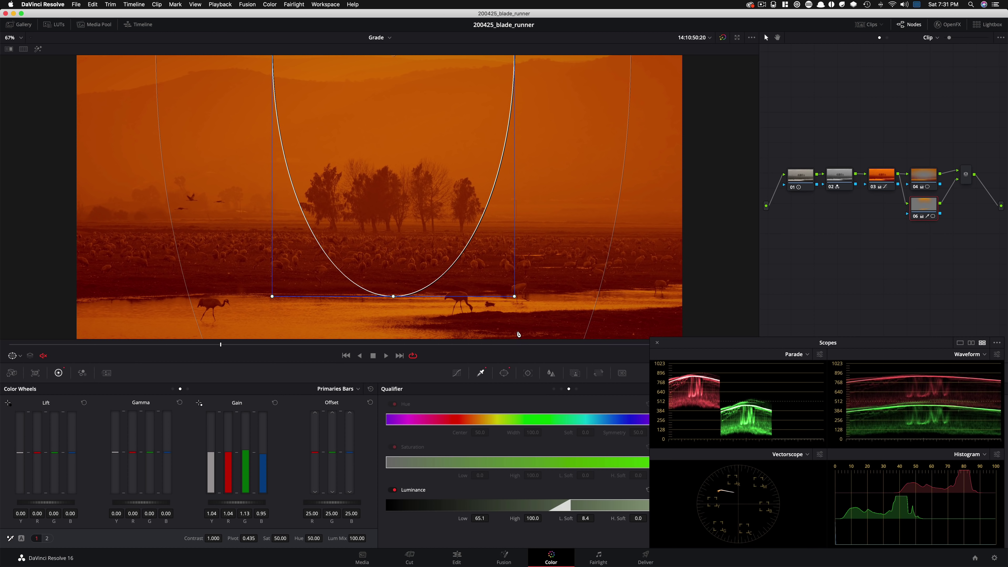
{"action": "key", "text": "shift+h"}
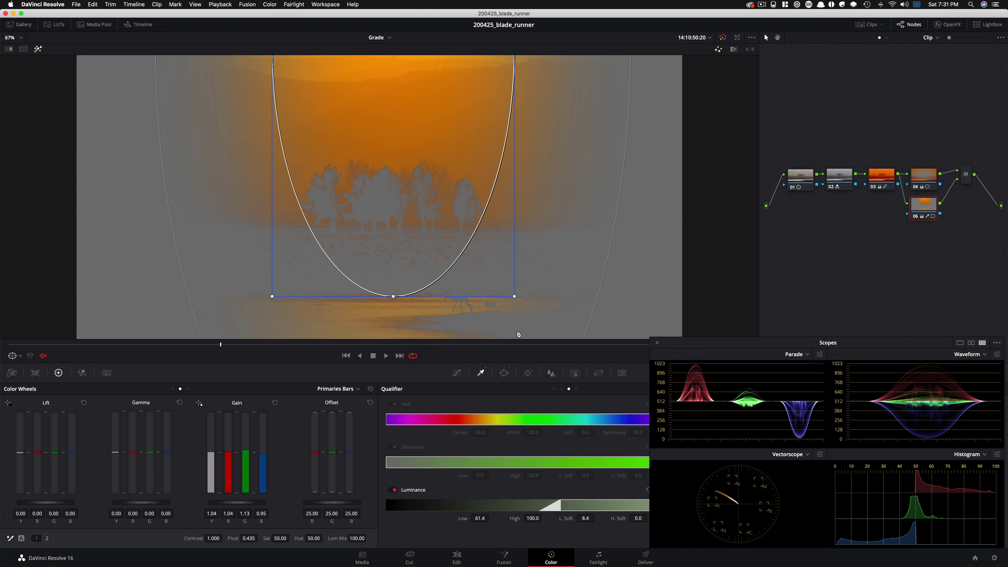
Turn off the highlight view and toggle node 06 to examine how the qualified glow affects the sky.
{"action": "key", "text": "shift"}
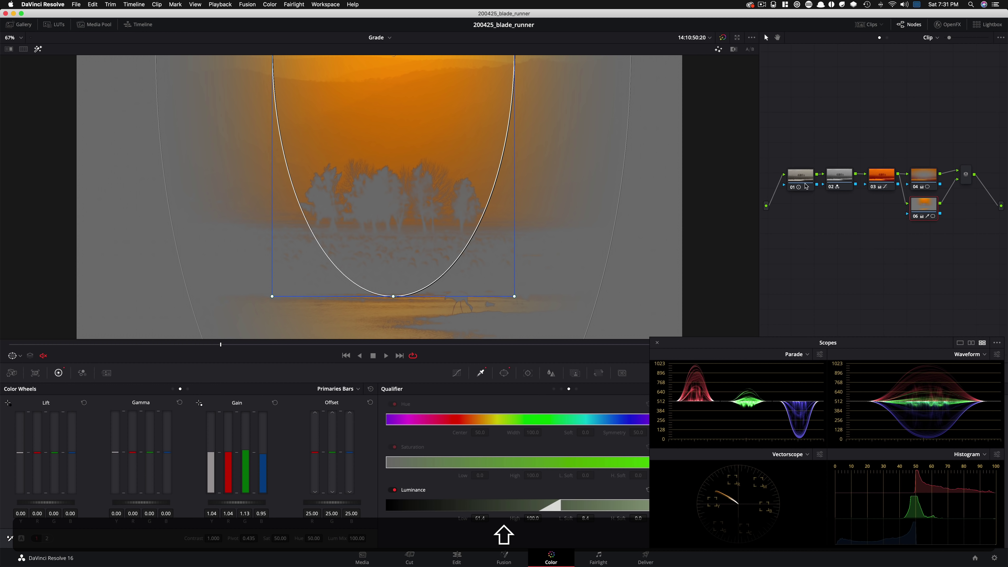
{"action": "key", "text": "shift+z"}
{"action": "key", "text": "super+minus"}
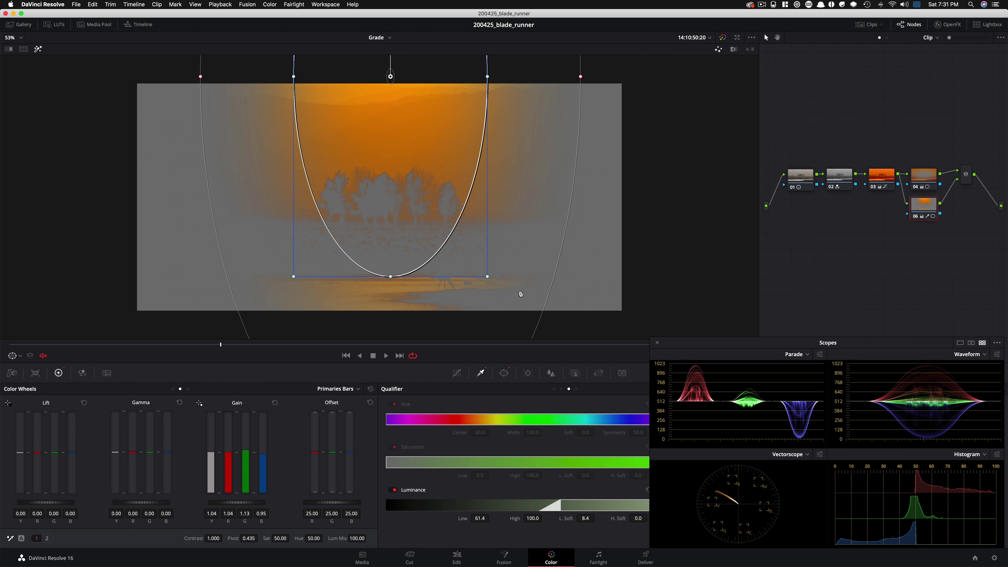
{"action": "key", "text": "shift+h"}
{"action": "key", "text": "super+shift+h"}
{"action": "key", "text": "super+d"}
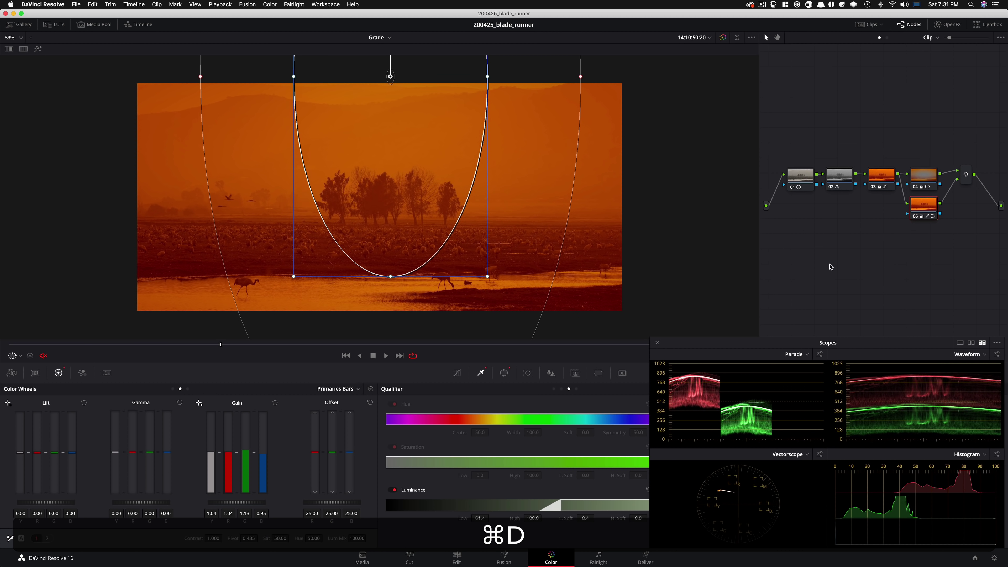
{"action": "key", "text": "super+d"}
{"action": "key", "text": "super+d"}
{"action": "key", "text": "super+d"}
{"action": "key", "text": "super+d"}
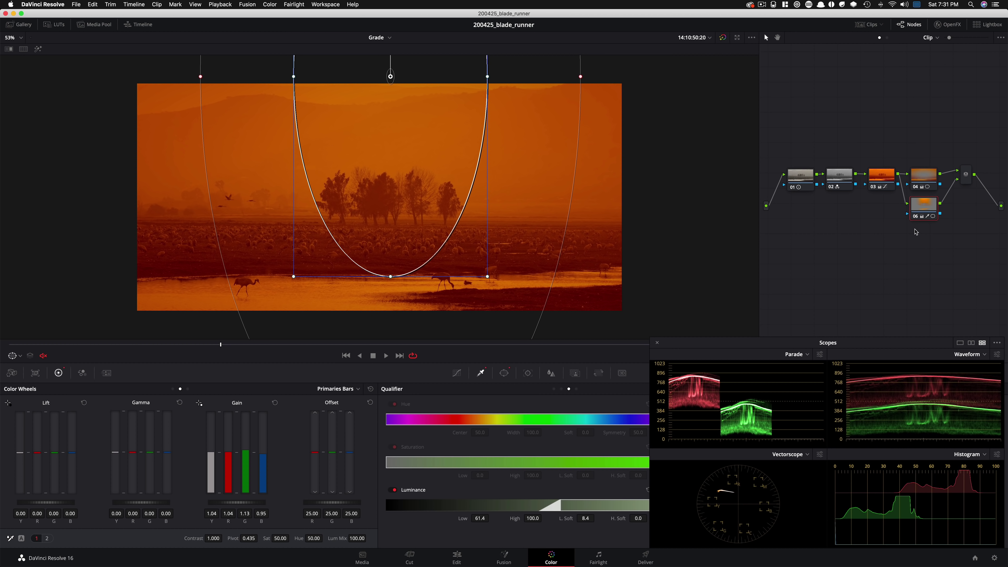
Add another parallel branch below node 06 and give it a circle window shaped into a wide ellipse around the trees.
{"action": "key", "text": "alt+p"}
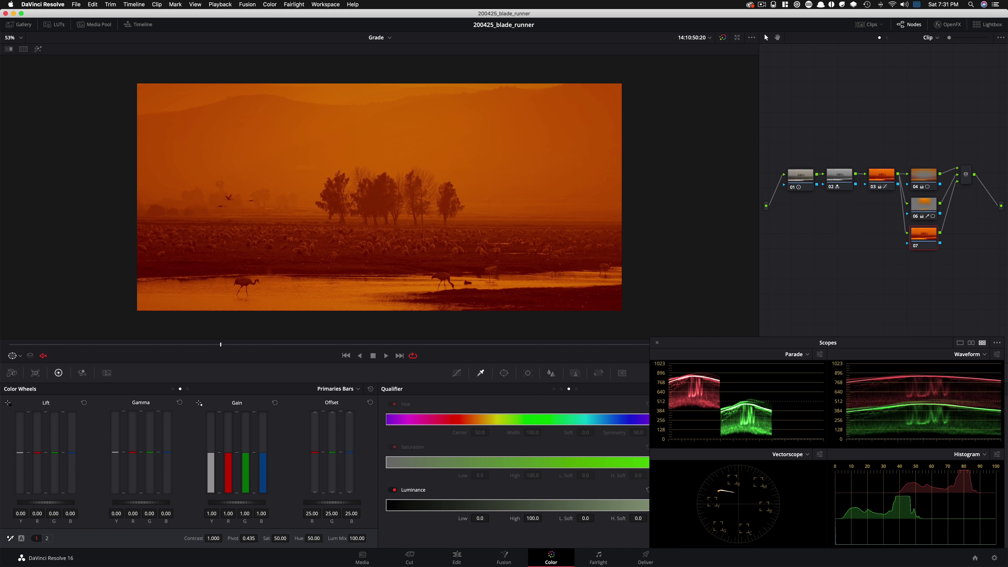
{"action": "left_click", "coordinate": [508, 374]}
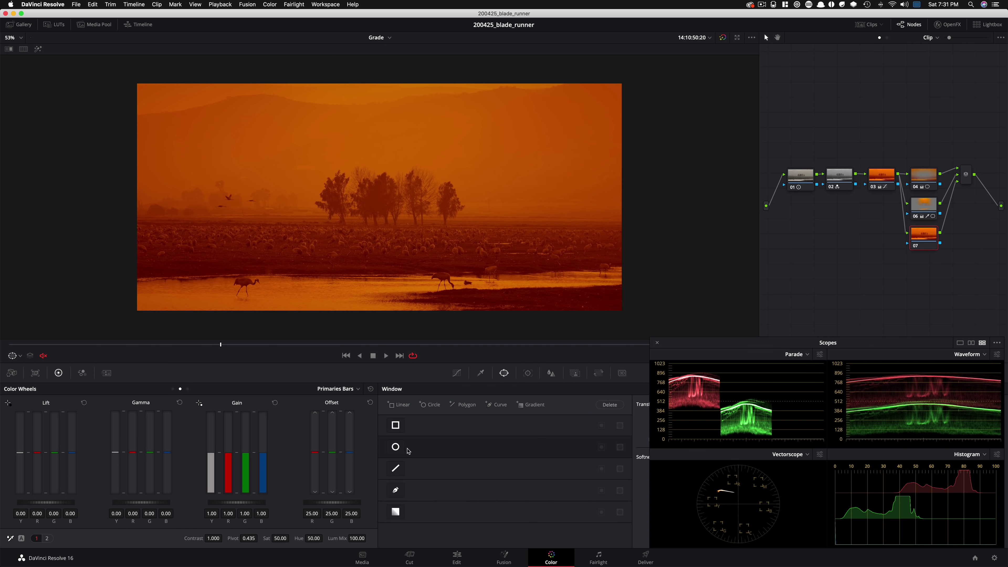
{"action": "left_click", "coordinate": [396, 447]}
{"action": "left_click_drag", "start_coordinate": [449, 196], "coordinate": [479, 197]}
{"action": "left_click_drag", "start_coordinate": [381, 125], "coordinate": [376, 142]}
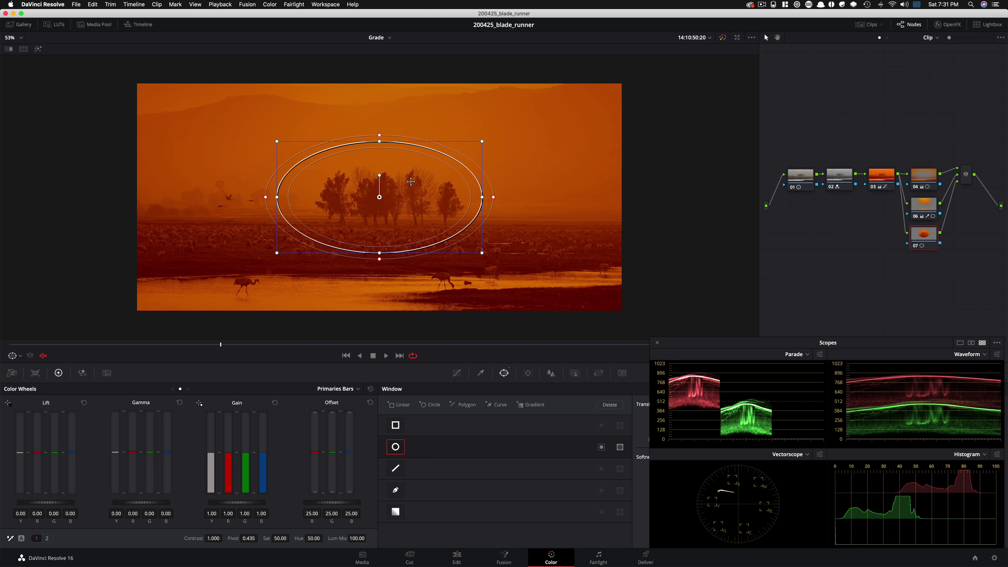
Shift node 07's ellipse window over the trees with a very wide feather, and limit it with luminance High 58.8 and H. Soft 6.5.
{"action": "left_click_drag", "start_coordinate": [426, 182], "coordinate": [439, 180]}
{"action": "left_click_drag", "start_coordinate": [508, 197], "coordinate": [585, 223]}
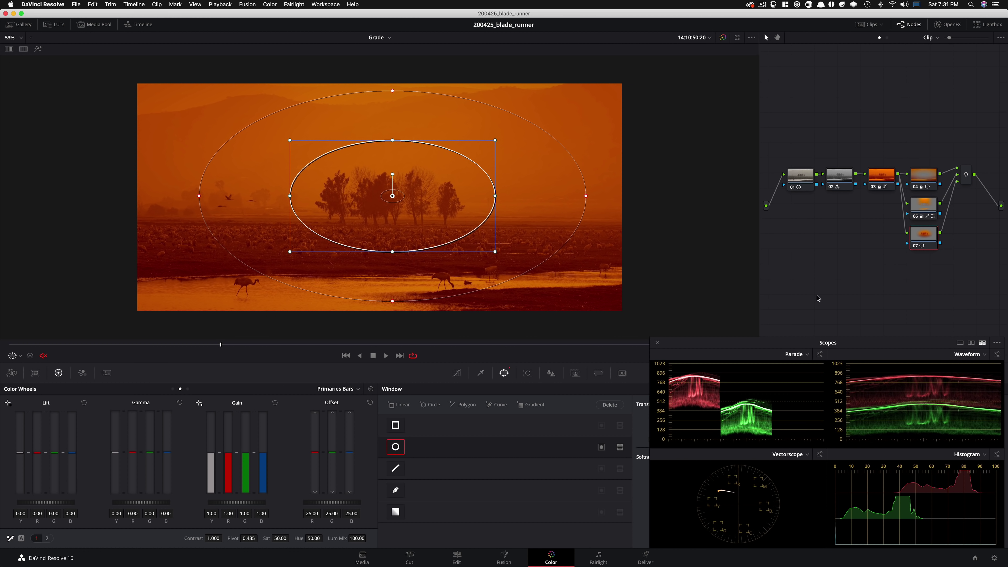
{"action": "key", "text": "alt+q"}
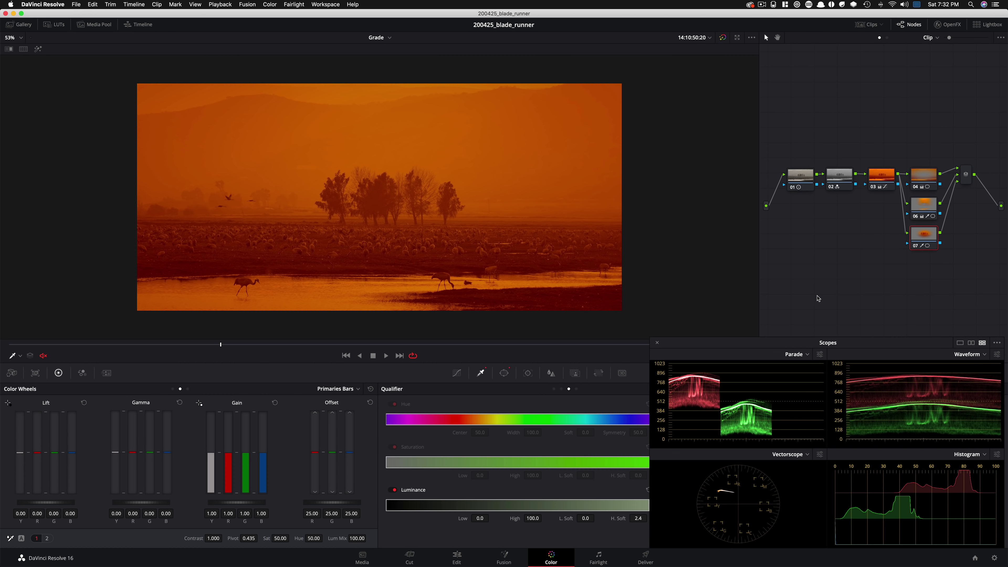
{"action": "key", "text": "shift+h"}
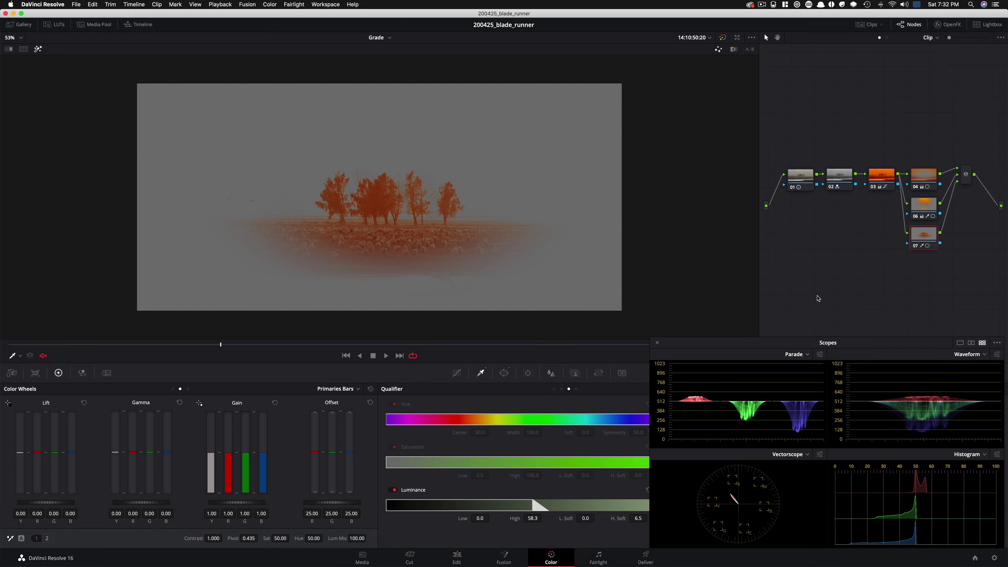
{"action": "key", "text": "shift+h"}
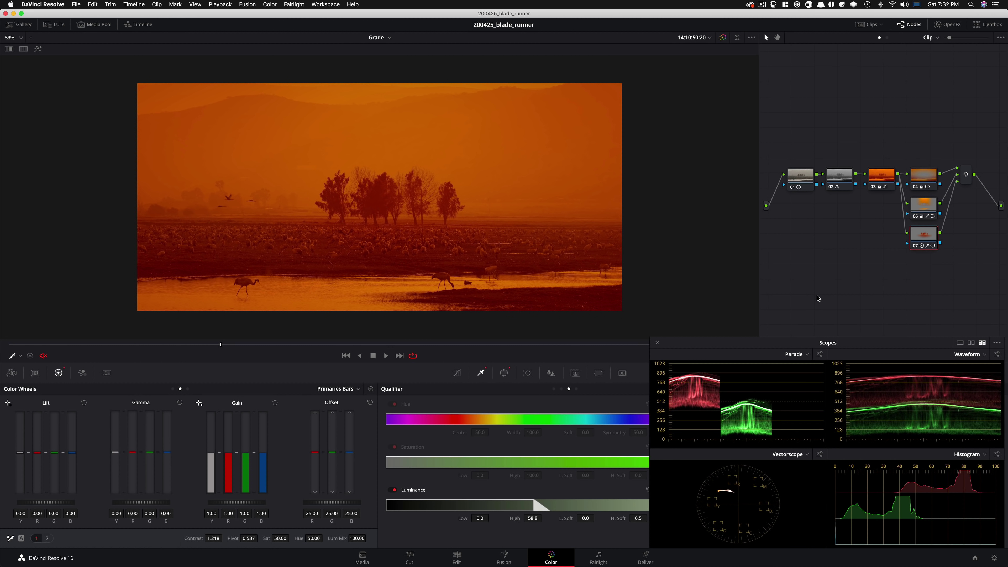
Set node 07's contrast to 1.245 and pivot to 0.882, comparing against the reference still in split-screen and wipe views.
{"action": "key", "text": "alt+super+w"}
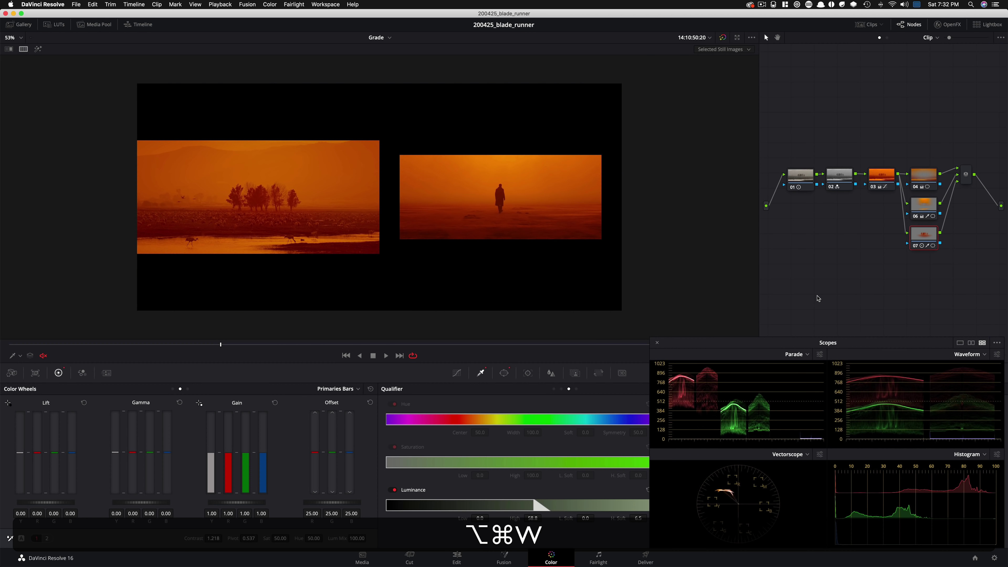
{"action": "key", "text": "super+w"}
{"action": "left_click_drag", "start_coordinate": [334, 258], "coordinate": [418, 257]}
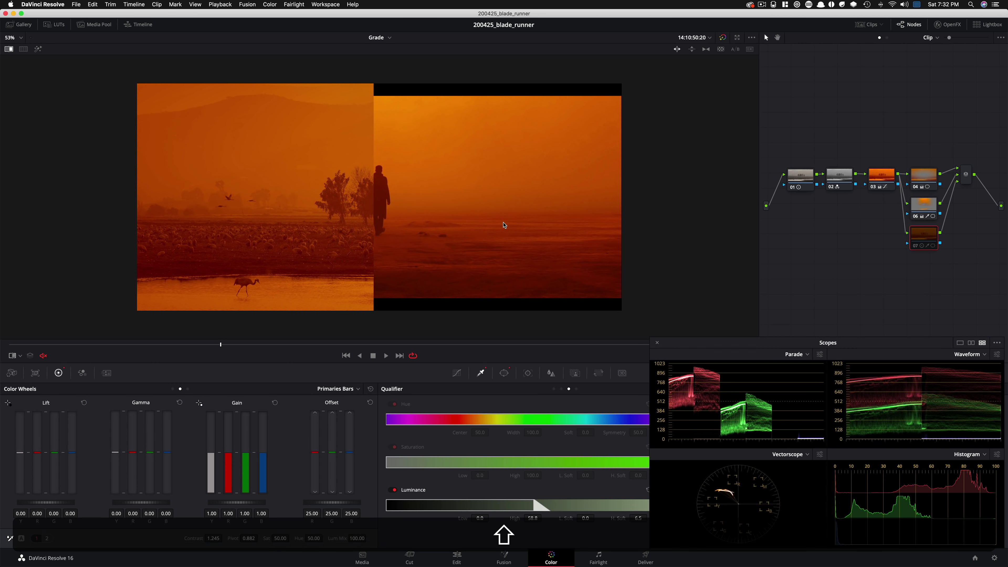
{"action": "key", "text": "shift+z"}
{"action": "key", "text": "super+w"}
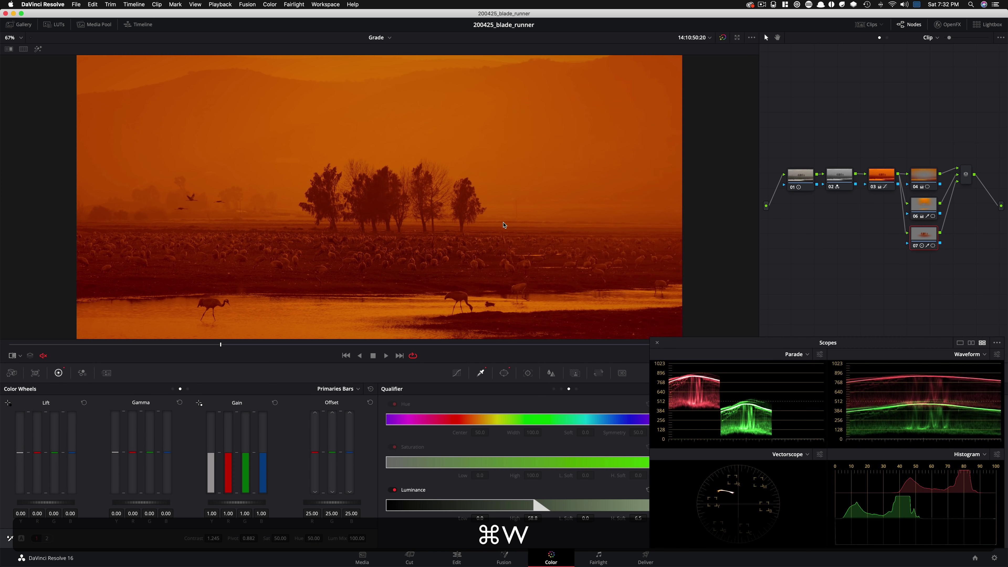
Switch node 07 off and on, and do the same for all parallel nodes together, to examine their effect on the image.
{"action": "key", "text": "super+d"}
{"action": "key", "text": "super+d"}
{"action": "key", "text": "super+d"}
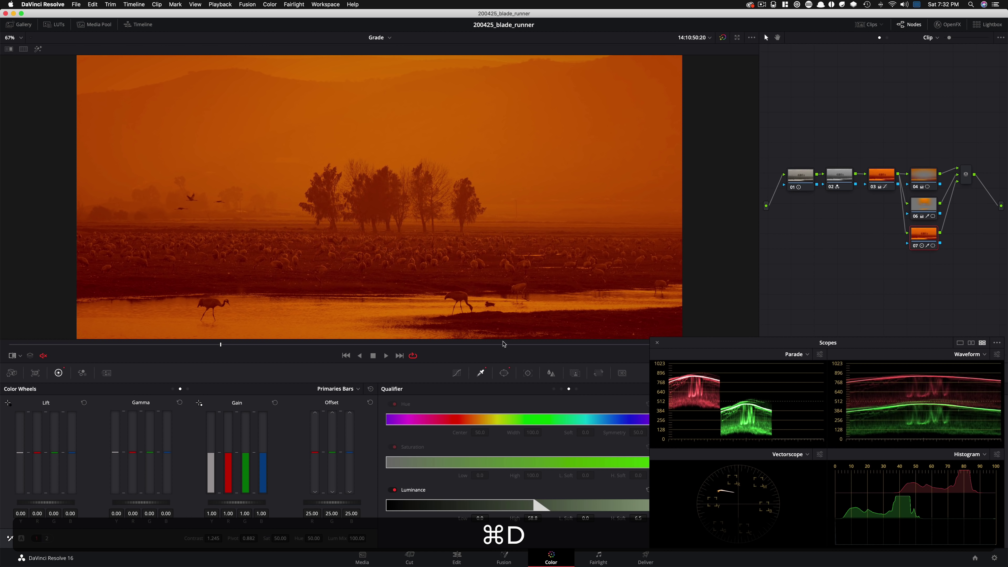
{"action": "key", "text": "super+d"}
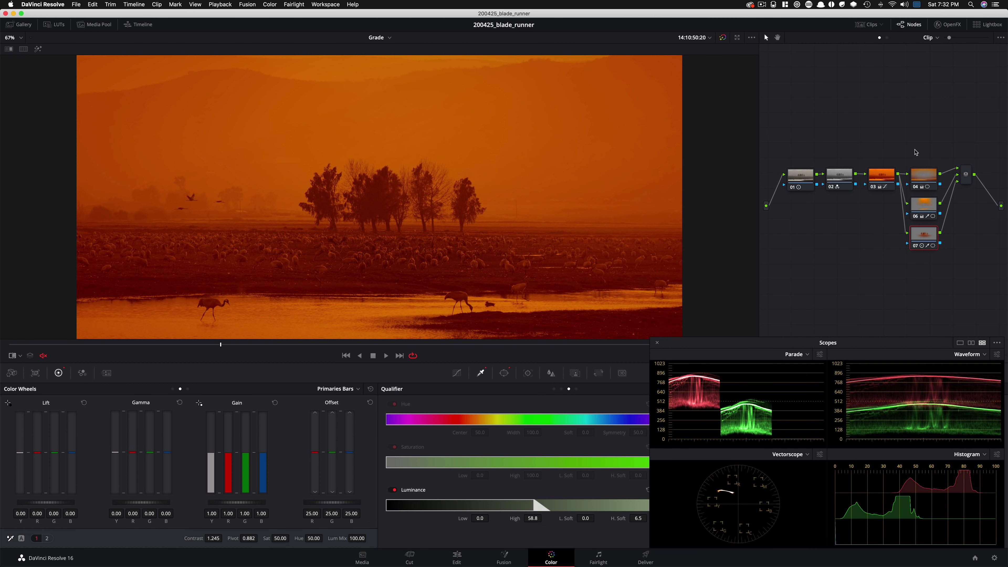
{"action": "left_click_drag", "start_coordinate": [915, 152], "coordinate": [960, 219]}
{"action": "key", "text": "super+d"}
{"action": "key", "text": "super+d"}
Add serial node 08 after the parallel mixer and isolate the dark areas with luminance High 54.1 and H. Soft 5.9, using the highlight view.
{"action": "left_click_drag", "start_coordinate": [928, 236], "coordinate": [929, 236]}
{"action": "key", "text": "alt+s"}
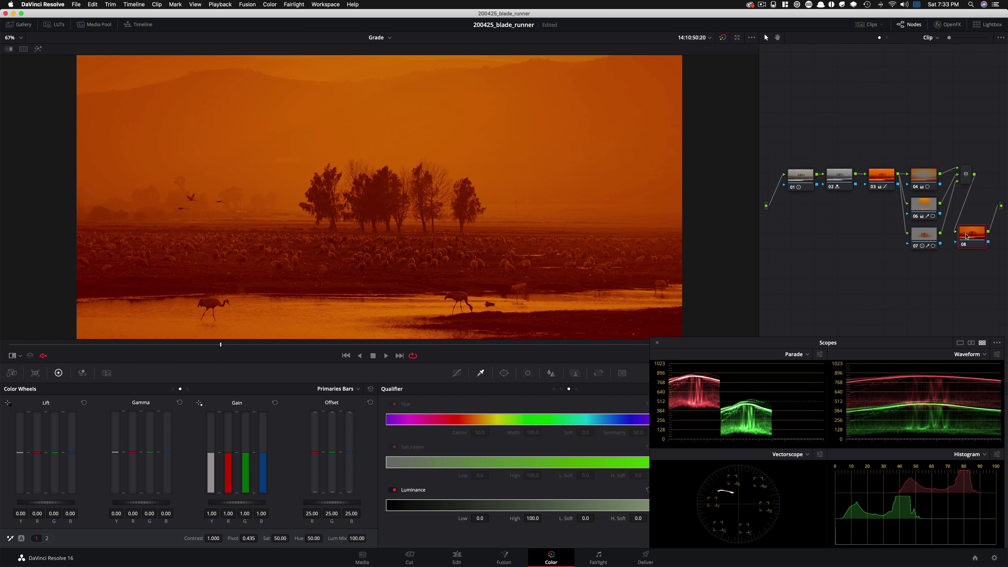
{"action": "key", "text": "super+minus"}
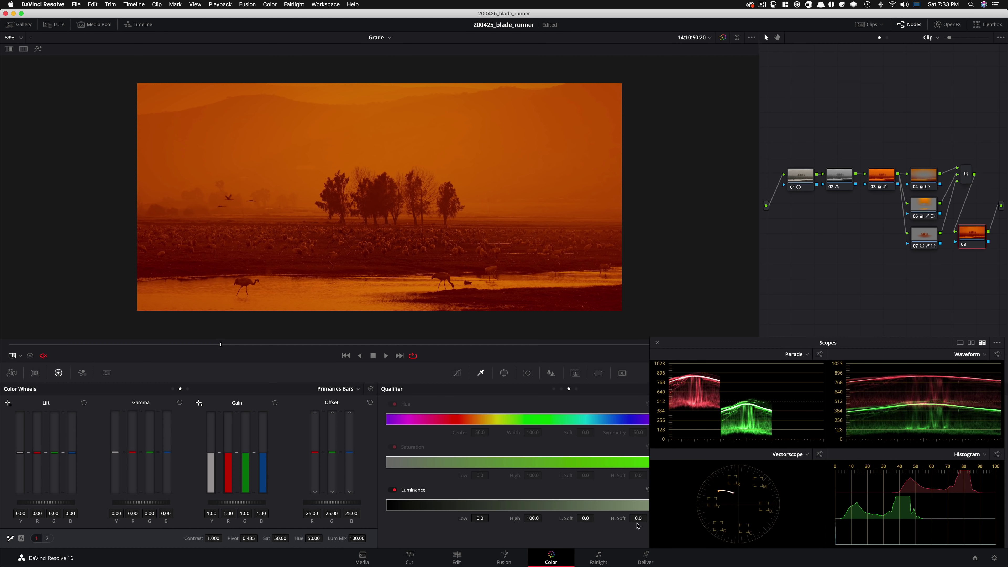
{"action": "left_click_drag", "start_coordinate": [648, 516], "coordinate": [660, 515]}
{"action": "key", "text": "shift+h"}
{"action": "mouse_move", "coordinate": [533, 518]}
{"action": "left_mouse_down"}
{"action": "mouse_move", "coordinate": [357, 518]}
{"action": "mouse_move", "coordinate": [523, 505]}
{"action": "left_mouse_up"}
{"action": "key", "text": "shift+h"}
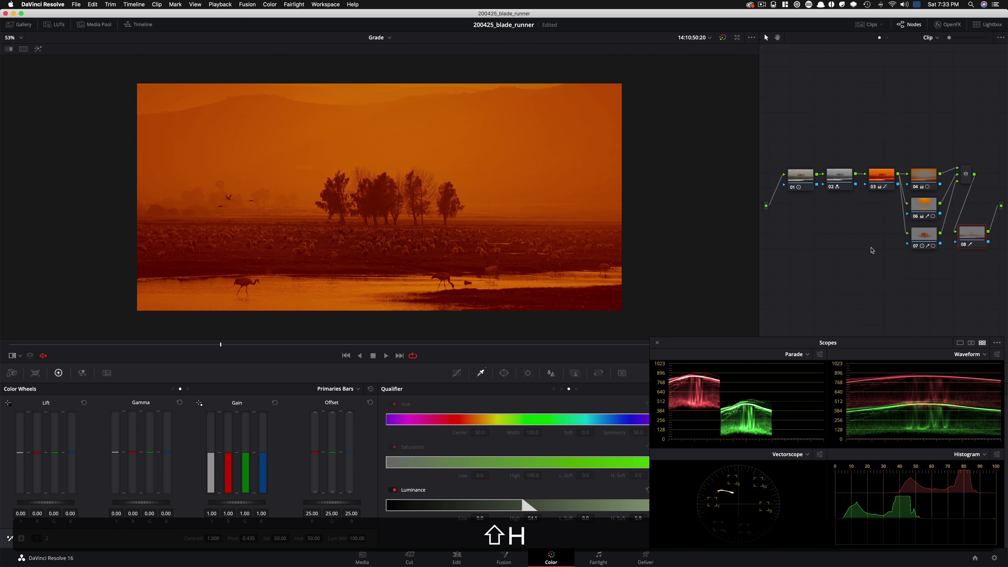
Compare the graded crane shot with the reference still in split-screen and wipe views, examining the shadow color in the foreground.
{"action": "key", "text": "alt+super+w"}
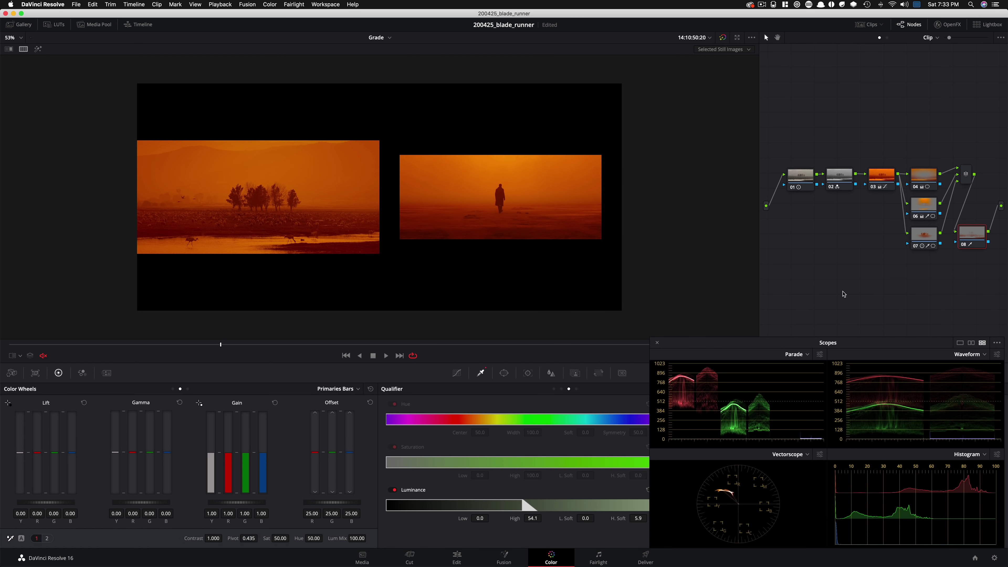
{"action": "key", "text": "super+w"}
{"action": "key", "text": "super+w"}
{"action": "key", "text": "super+w"}
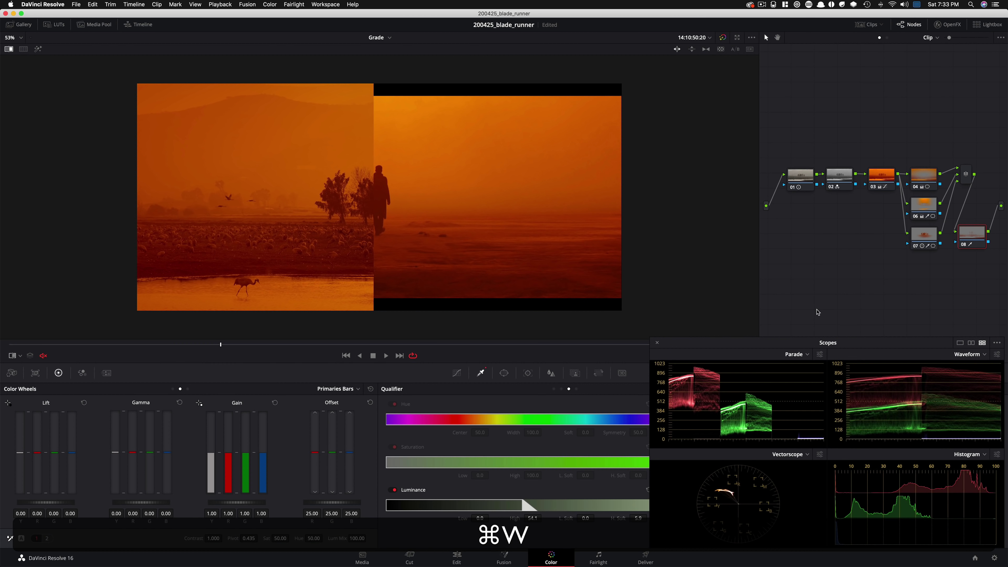
{"action": "key", "text": "super+w"}
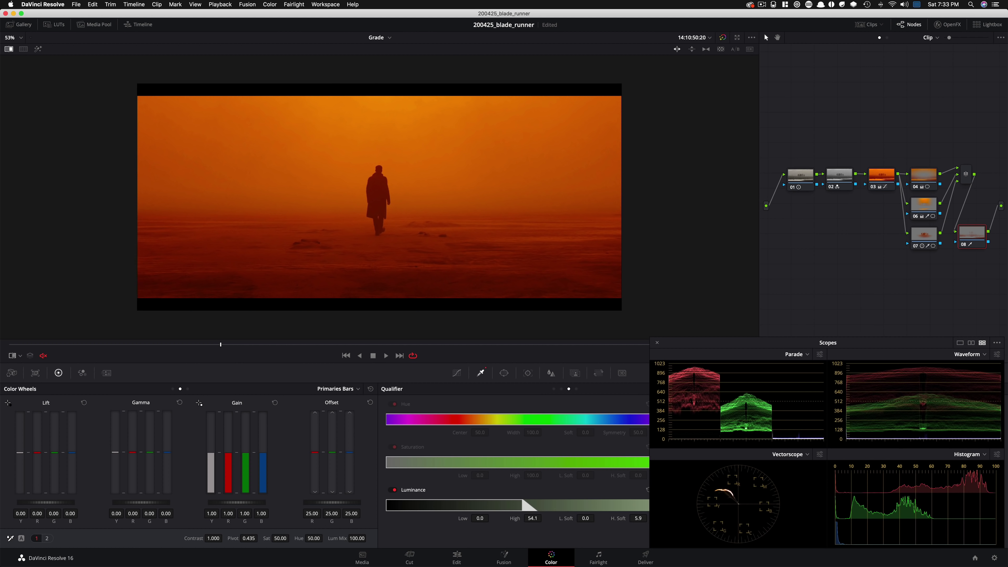
{"action": "key", "text": "super+w"}
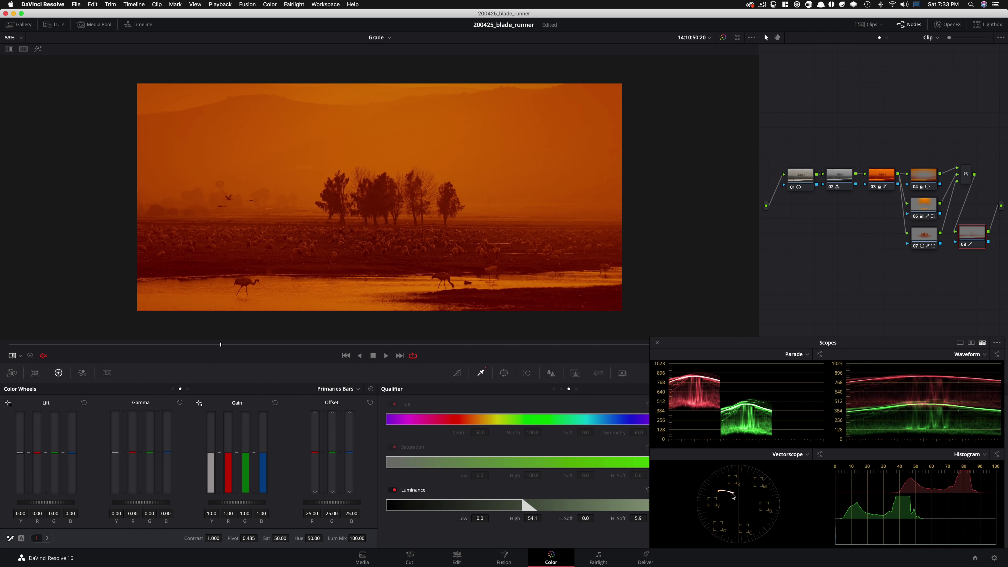
{"action": "key", "text": "super+w"}
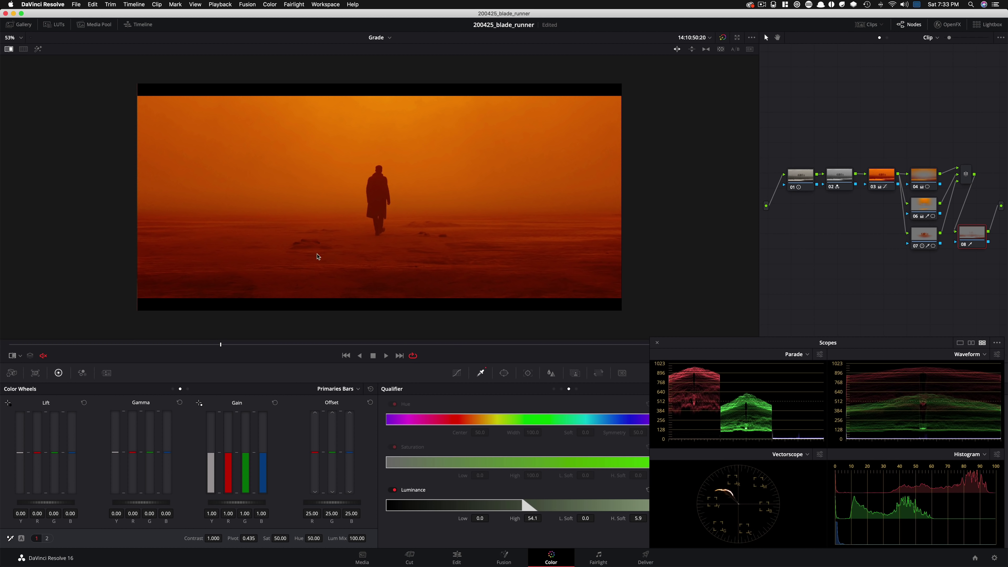
{"action": "key", "text": "super+w"}
{"action": "key", "text": "super+w"}
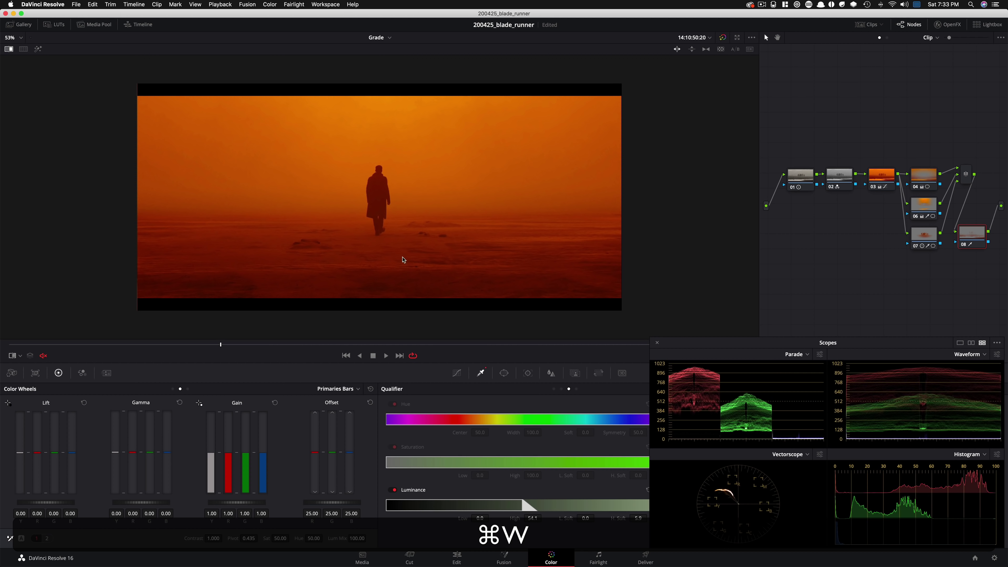
{"action": "key", "text": "super"}
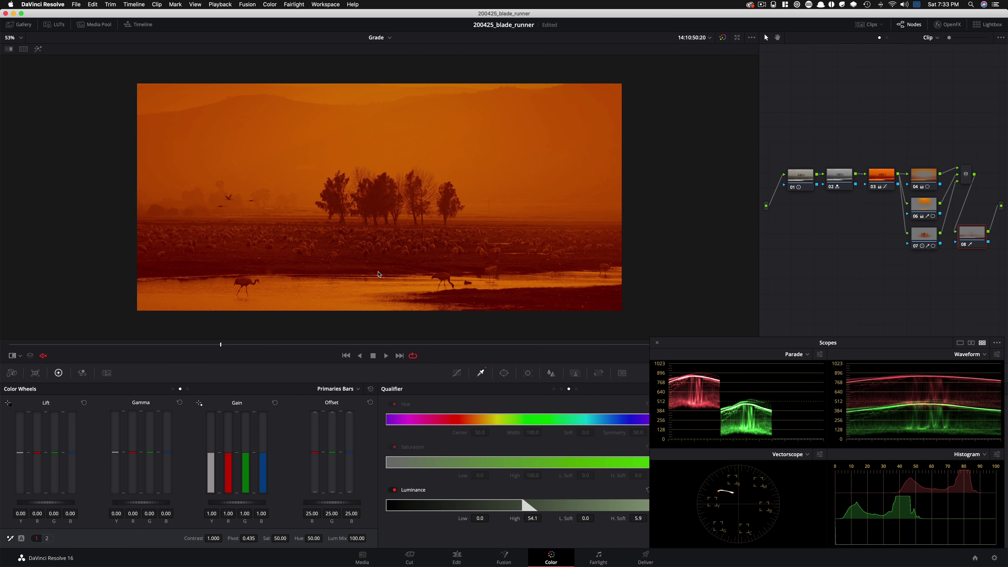
{"action": "key", "text": "super+w"}
{"action": "key", "text": "super+w"}
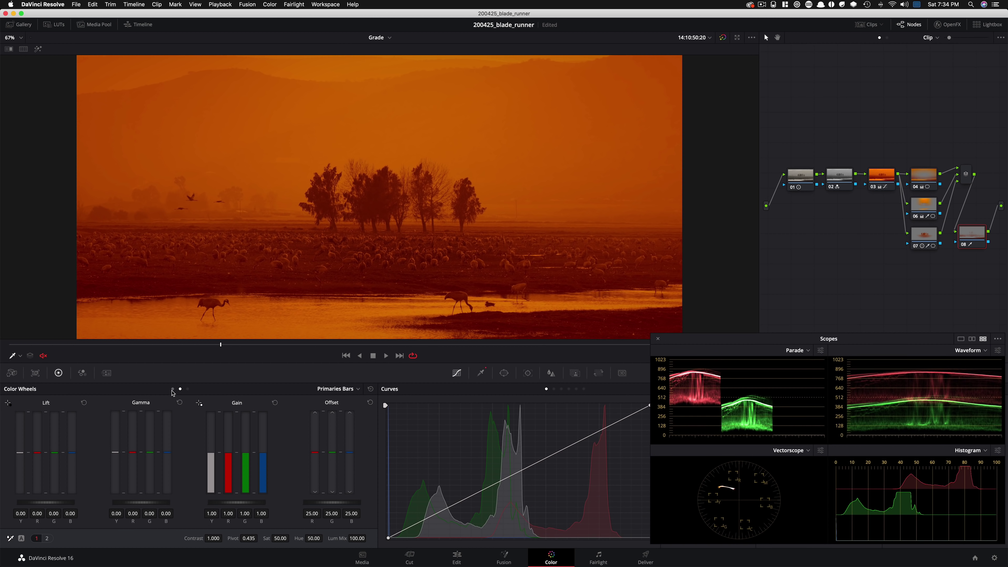
Reduce node 08's saturation to 31.57 using the primary wheels, checking the shadows against the reference still and with the node bypassed.
{"action": "left_click", "coordinate": [172, 389]}
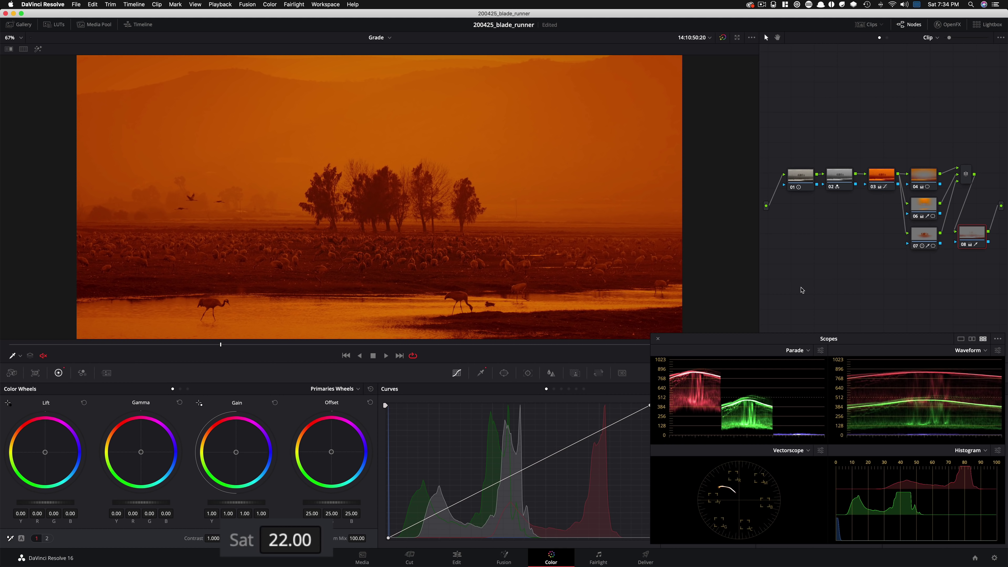
{"action": "key", "text": "super+w"}
{"action": "key", "text": "super+w"}
{"action": "key", "text": "super+d"}
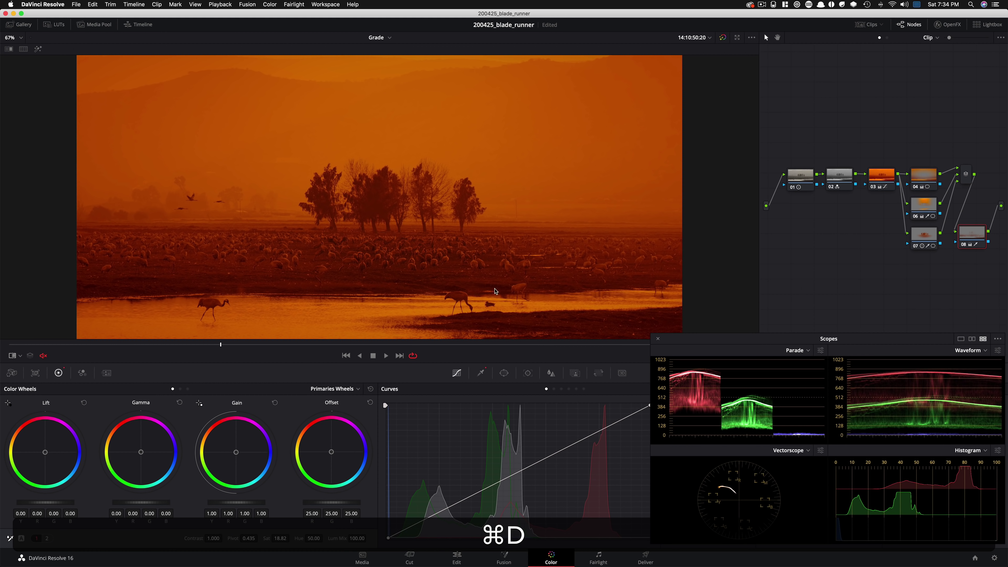
{"action": "key", "text": "super+w"}
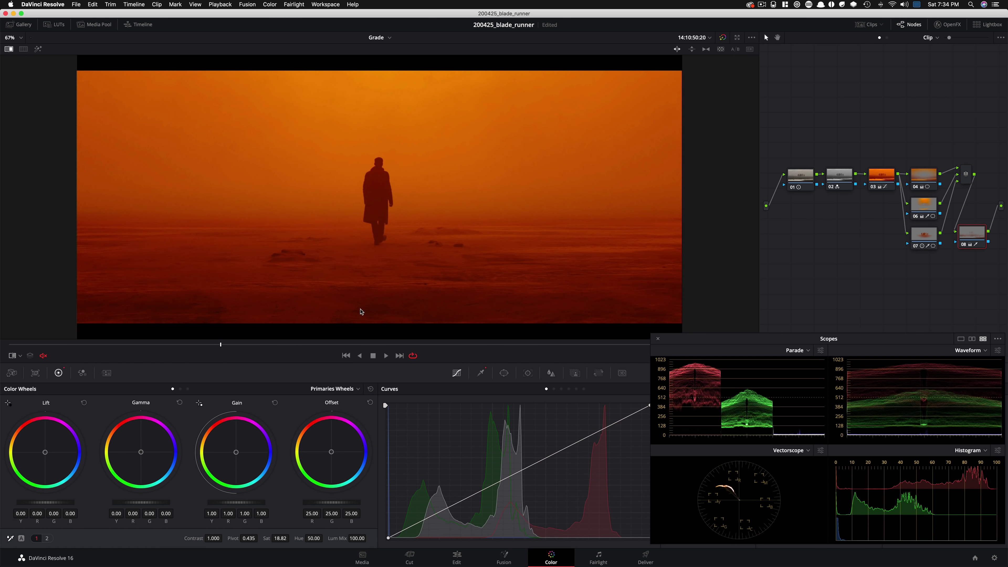
{"action": "key", "text": "super+w"}
{"action": "key", "text": "super+d"}
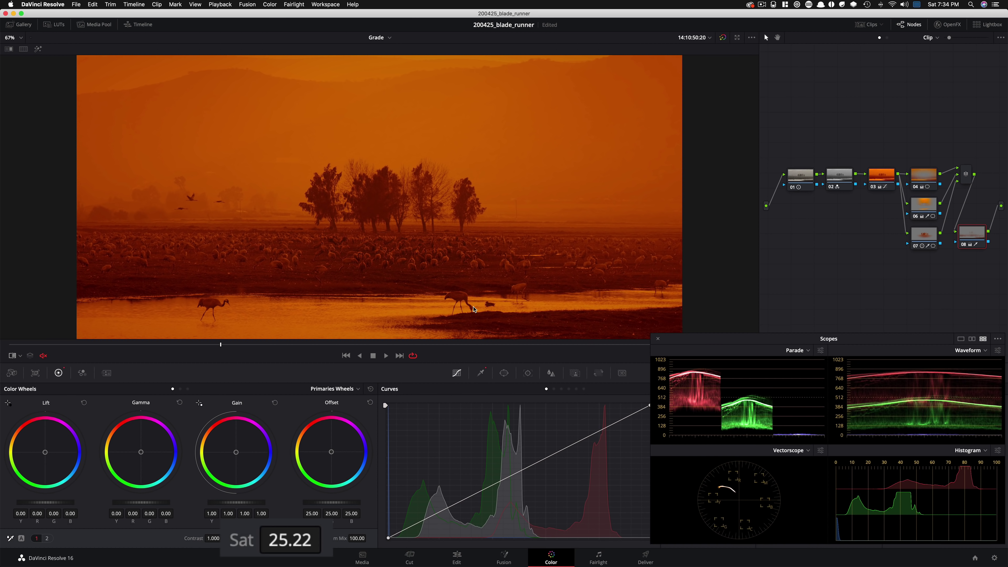
{"action": "key", "text": "super+w"}
{"action": "key", "text": "super+w"}
{"action": "key", "text": "super+d"}
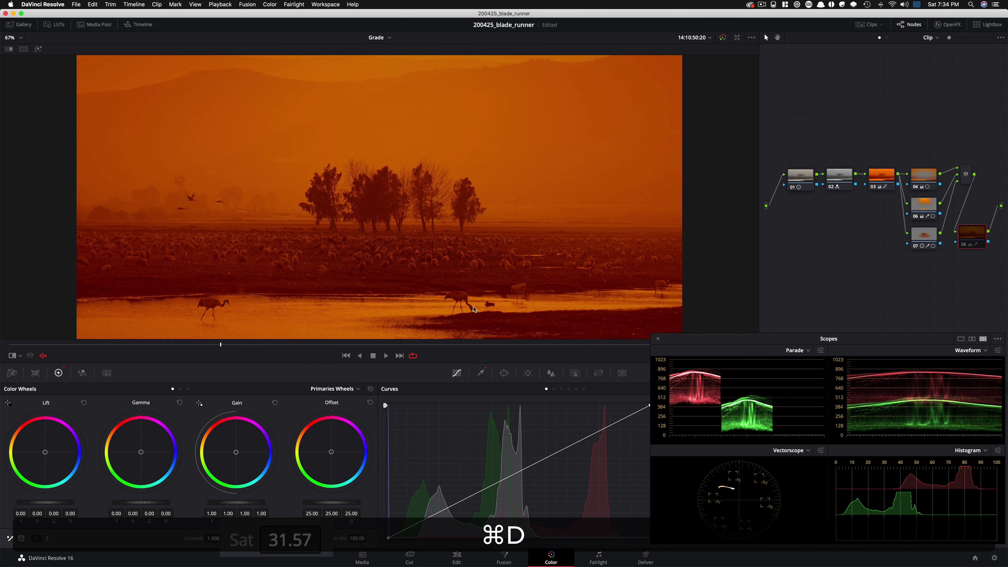
Show the shot beside the reference in split-screen and toggle node 08 repeatedly to examine its effect on the shadows.
{"action": "key", "text": "super+w"}
{"action": "key", "text": "alt+super+w"}
{"action": "key", "text": "super+d"}
{"action": "key", "text": "super+d"}
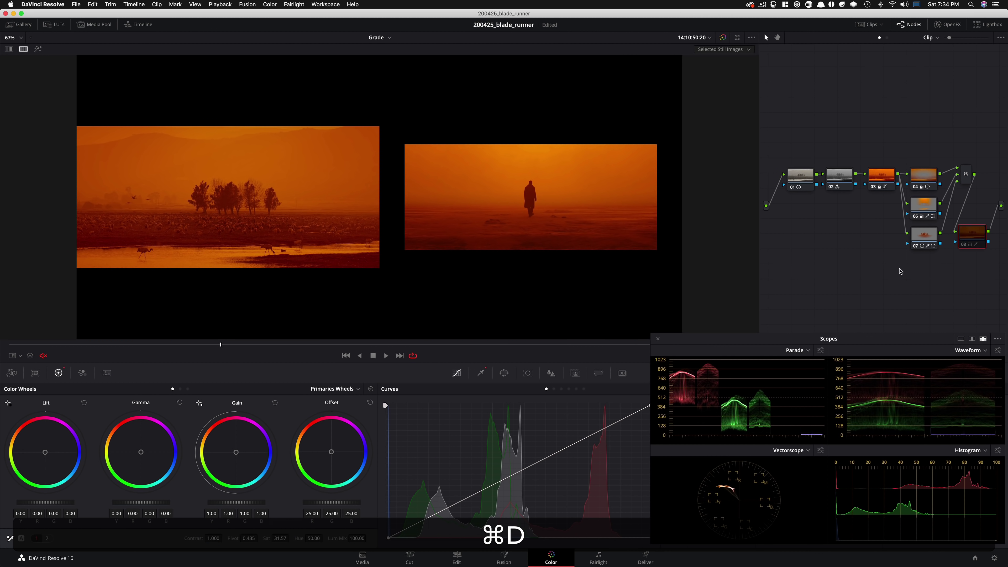
{"action": "key", "text": "super+d"}
{"action": "key", "text": "super+d"}
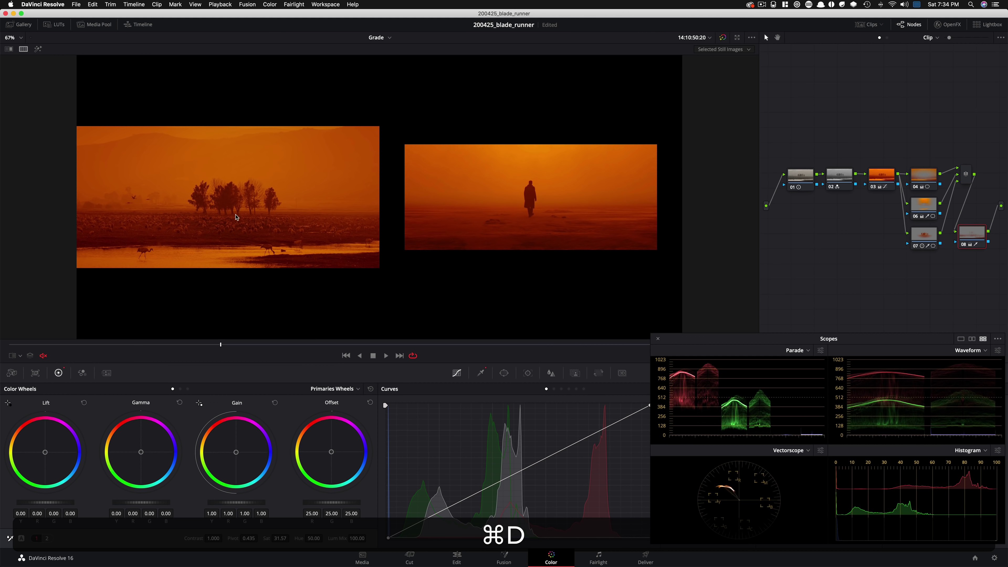
{"action": "key", "text": "super+d"}
{"action": "key", "text": "super+d"}
{"action": "key", "text": "super+d"}
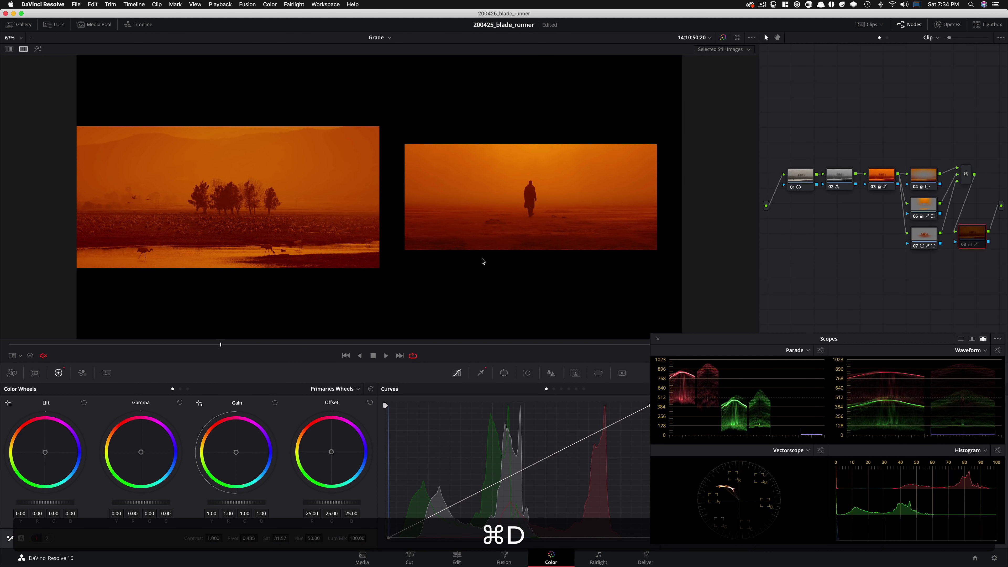
{"action": "key", "text": "super+d"}
{"action": "key", "text": "super+d"}
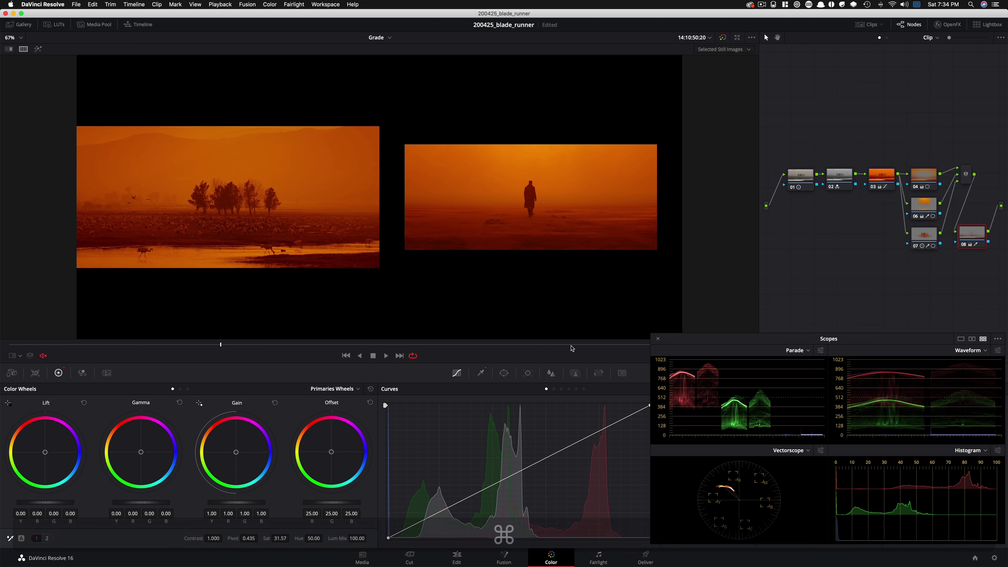
Lower node 08's contrast to 0.891 and check the effect on the dark foreground in the enlarged split-screen.
{"action": "key", "text": "super+d"}
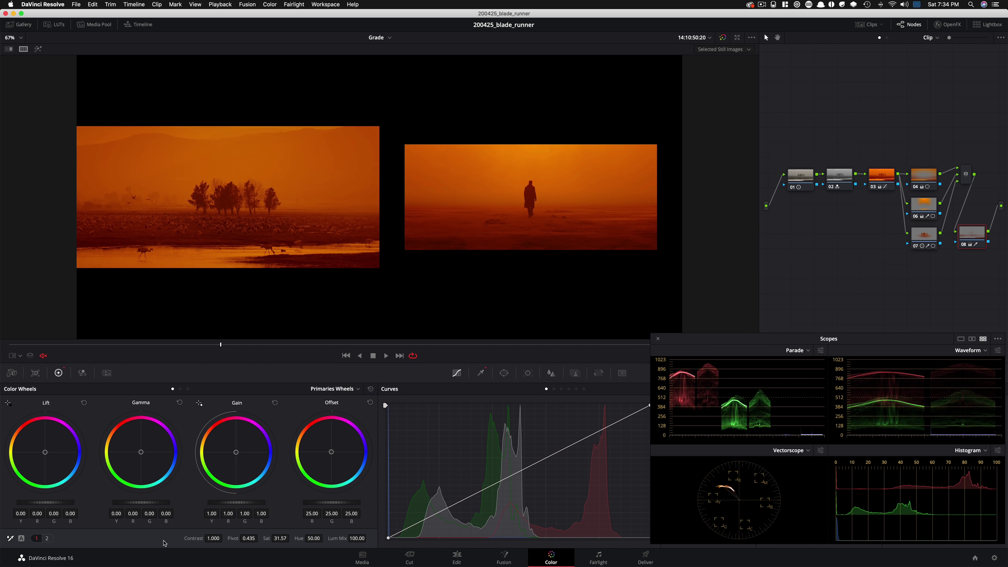
{"action": "key", "text": "super+equal"}
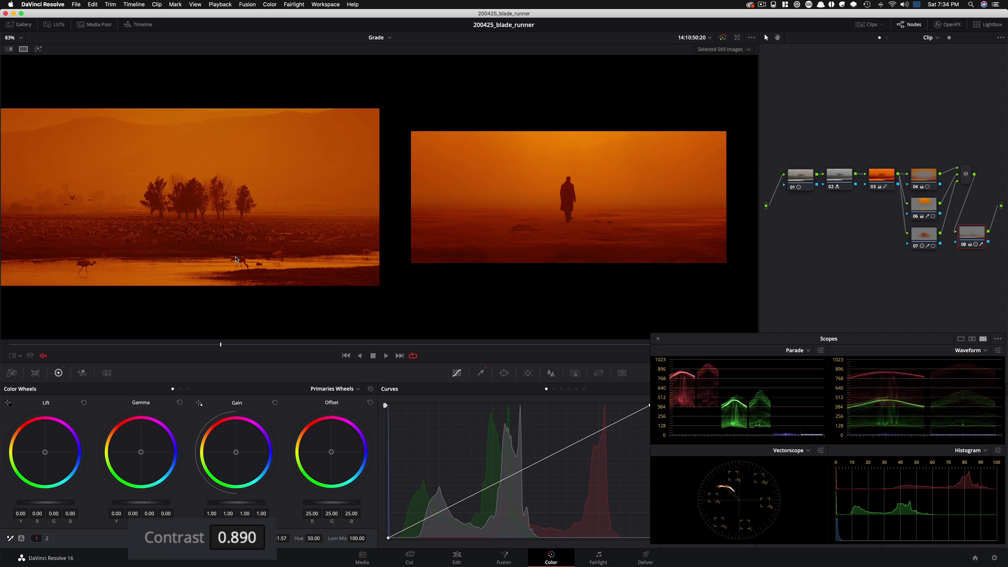
{"action": "key", "text": "super+d"}
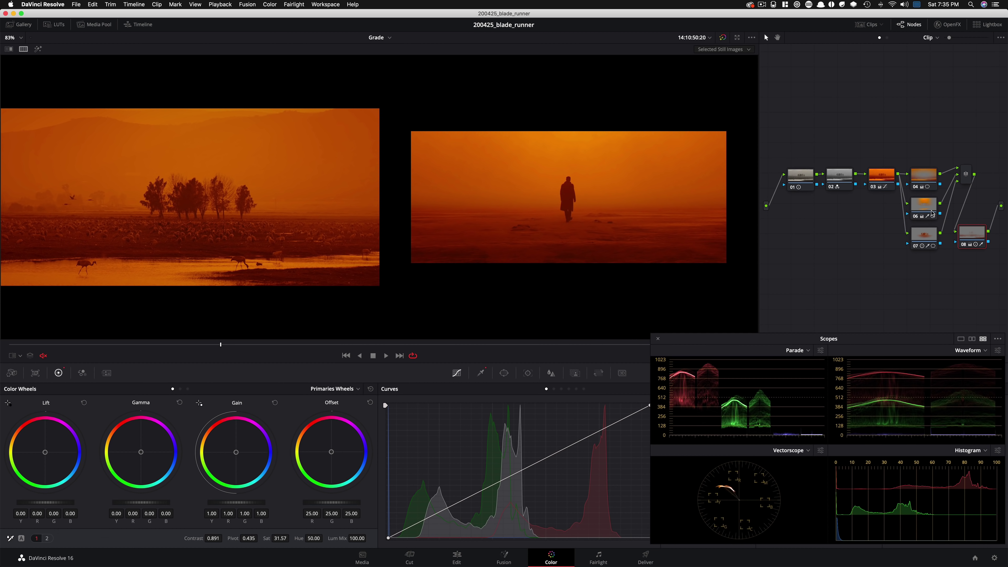
Toggle node 07 to examine the area around the trees, and compare the full-frame grade with the reference still.
{"action": "left_click", "coordinate": [924, 235]}
{"action": "key", "text": "super+d"}
{"action": "key", "text": "super+d"}
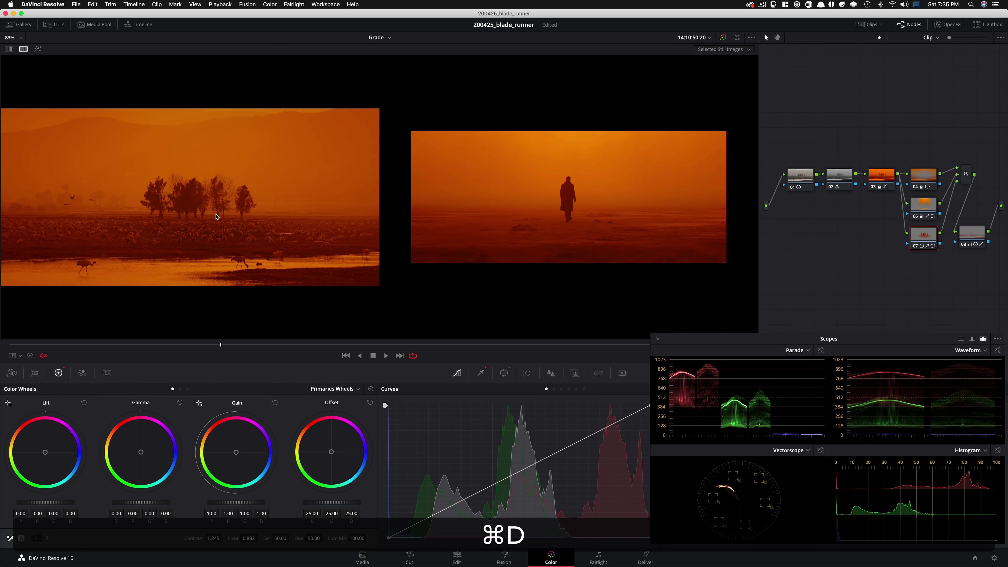
{"action": "key", "text": "super+w"}
{"action": "key", "text": "super+w"}
{"action": "key", "text": "alt+super+w"}
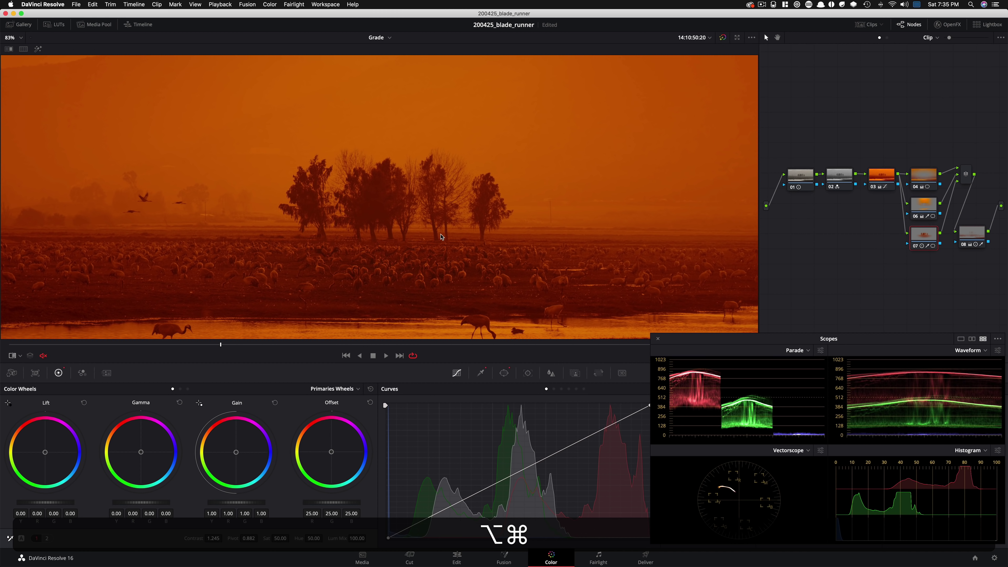
{"action": "scroll", "coordinate": [472, 238], "scroll_direction": "down", "scroll_amount": 1}
{"action": "key", "text": "super+w"}
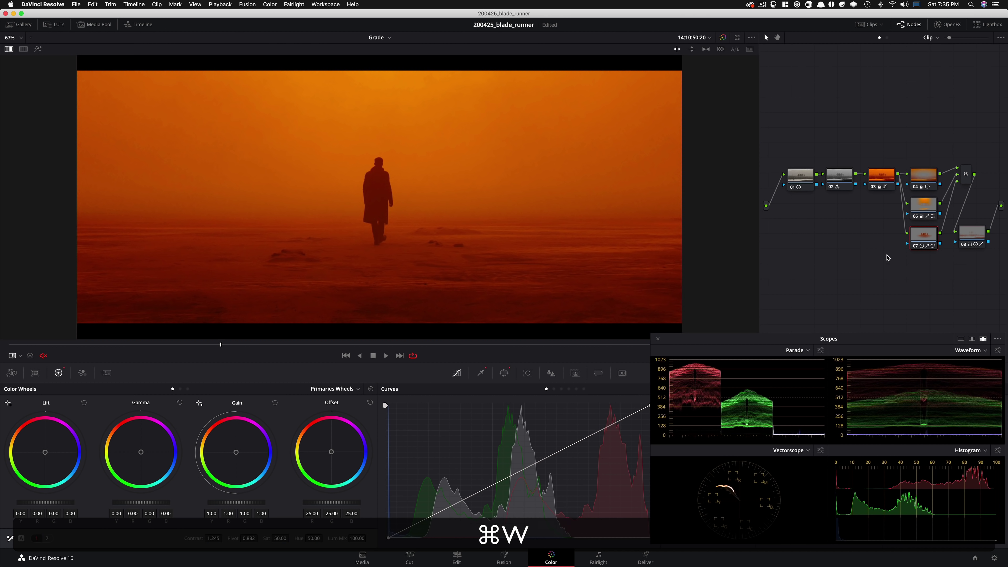
Lower node 04's Y gamma to -0.04 beside the reference still, check it with the node bypassed, and select node 01.
{"action": "key", "text": "alt+super+w"}
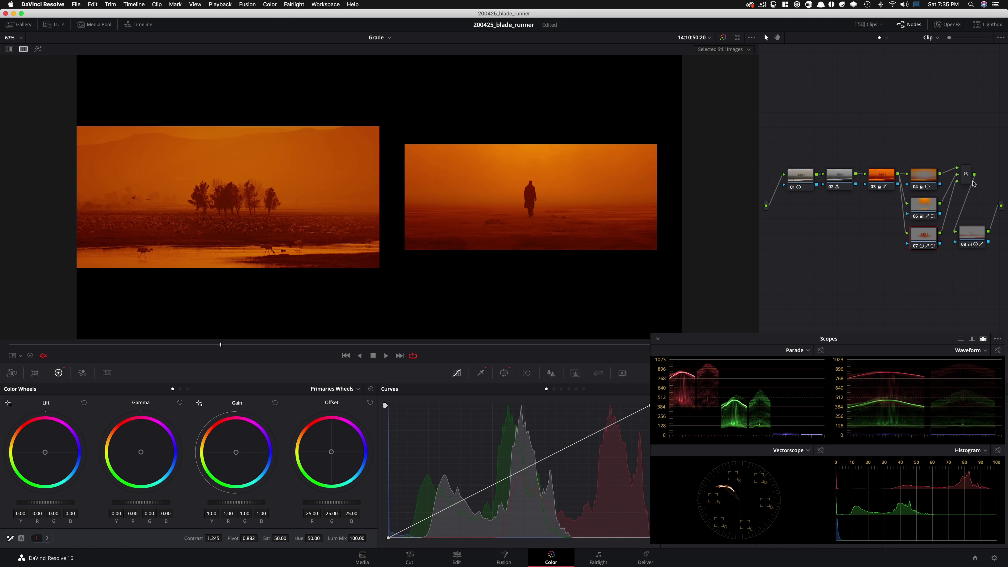
{"action": "left_click", "coordinate": [928, 178]}
{"action": "left_click", "coordinate": [181, 389]}
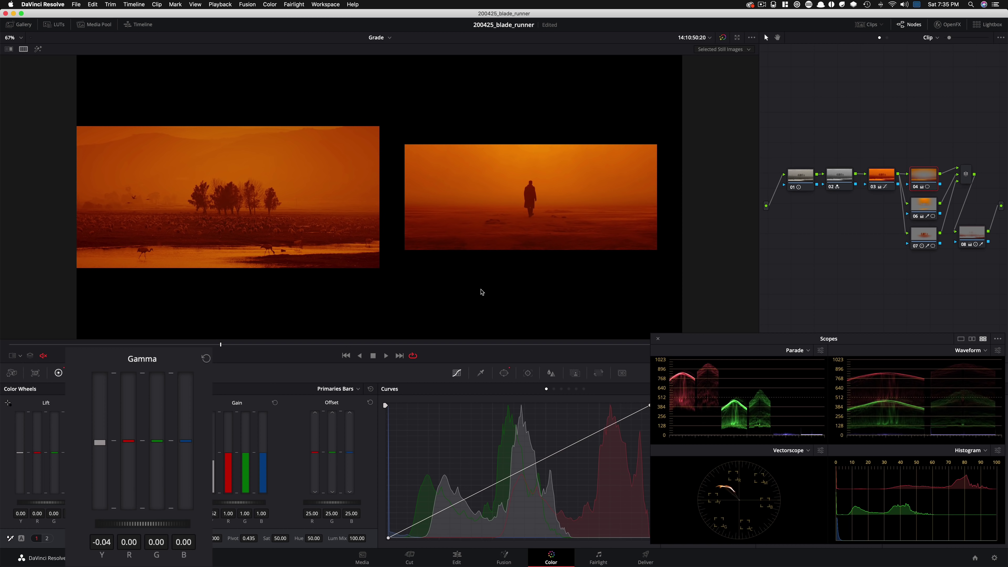
{"action": "key", "text": "super+d"}
{"action": "key", "text": "super+d"}
{"action": "left_click", "coordinate": [801, 180]}
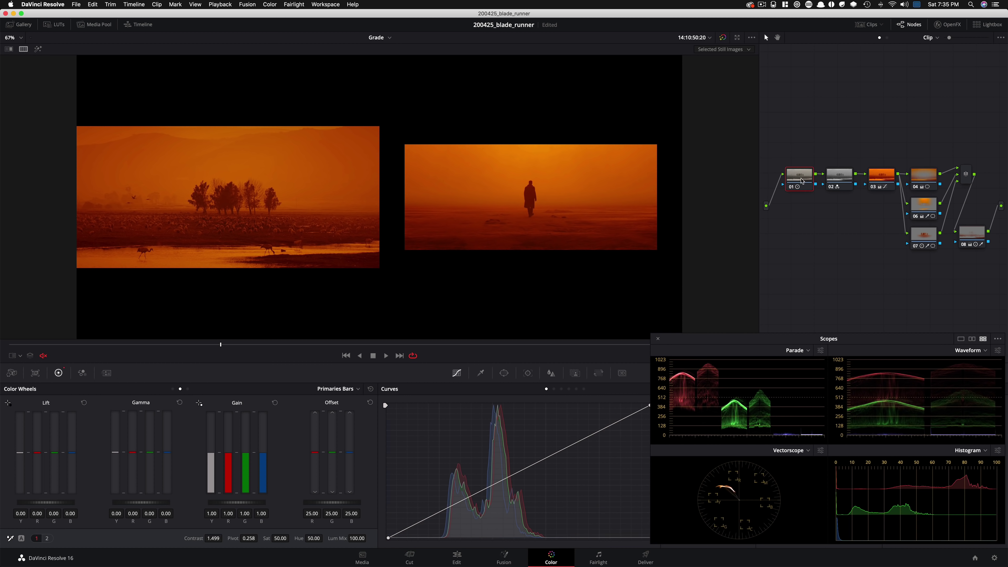
{"action": "left_click_drag", "start_coordinate": [806, 175], "coordinate": [808, 176]}
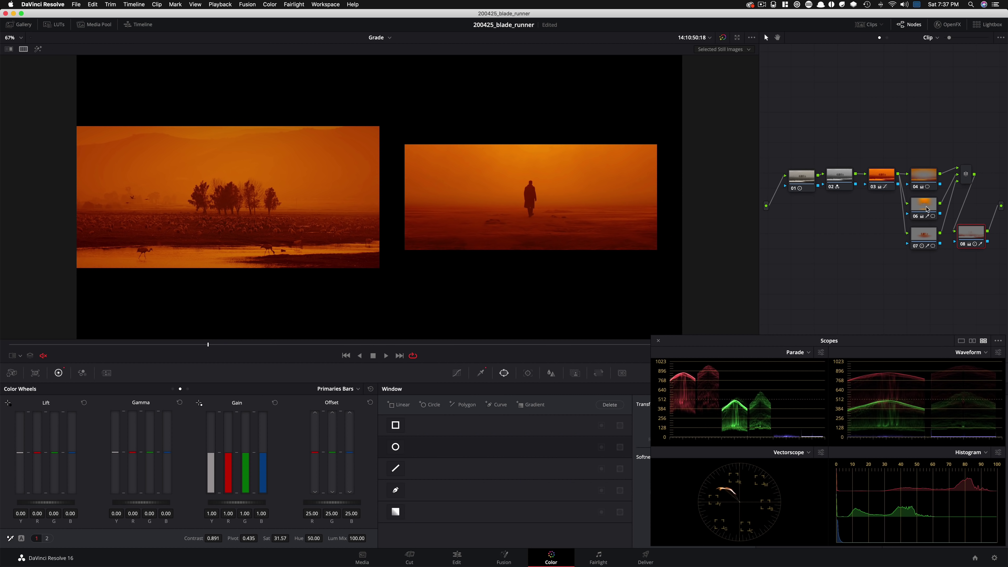
Raise node 07's contrast to 1.439 and toggle the node to check the trees against the reference figure.
{"action": "left_click", "coordinate": [922, 240]}
{"action": "key", "text": "super+d"}
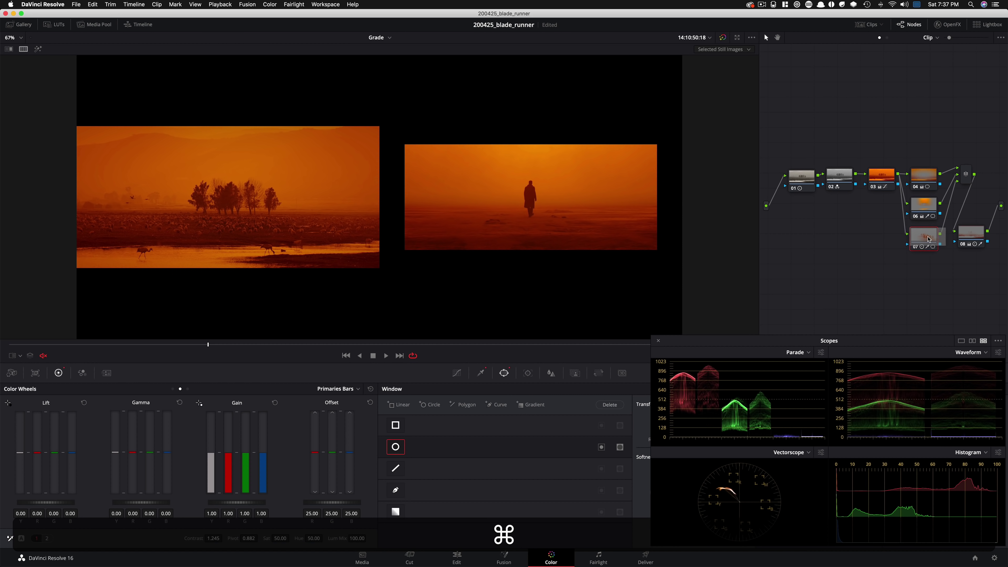
{"action": "key", "text": "super+d"}
{"action": "key", "text": "super+d"}
{"action": "key", "text": "super+d"}
{"action": "key", "text": "super+d"}
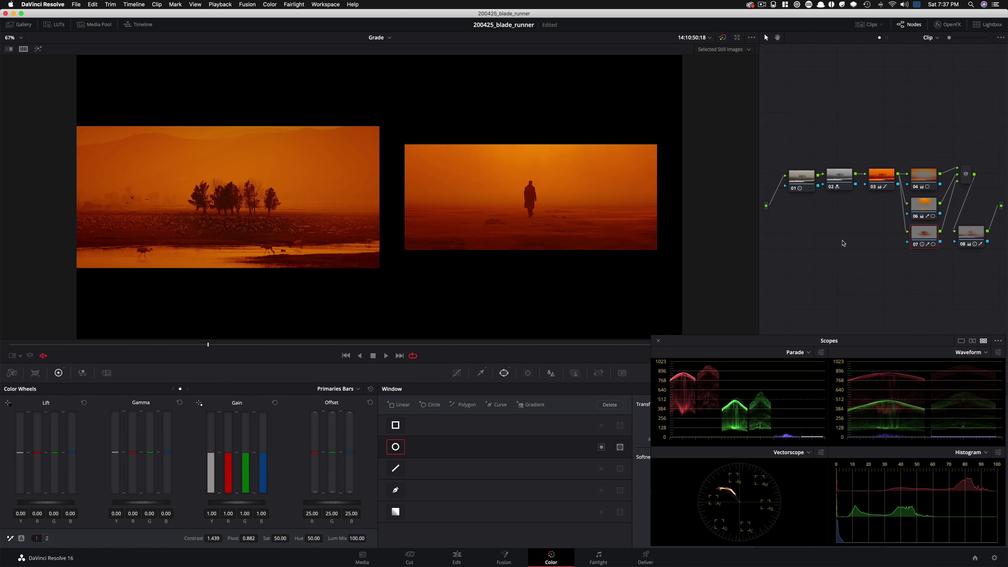
Set node 07's contrast to 1.389, compare the trees with the node on and off, and scrub through the clip.
{"action": "key", "text": "super+d"}
{"action": "key", "text": "super+d"}
{"action": "key", "text": "super+d"}
{"action": "key", "text": "super+d"}
{"action": "key", "text": "super+d"}
{"action": "key", "text": "super+d"}
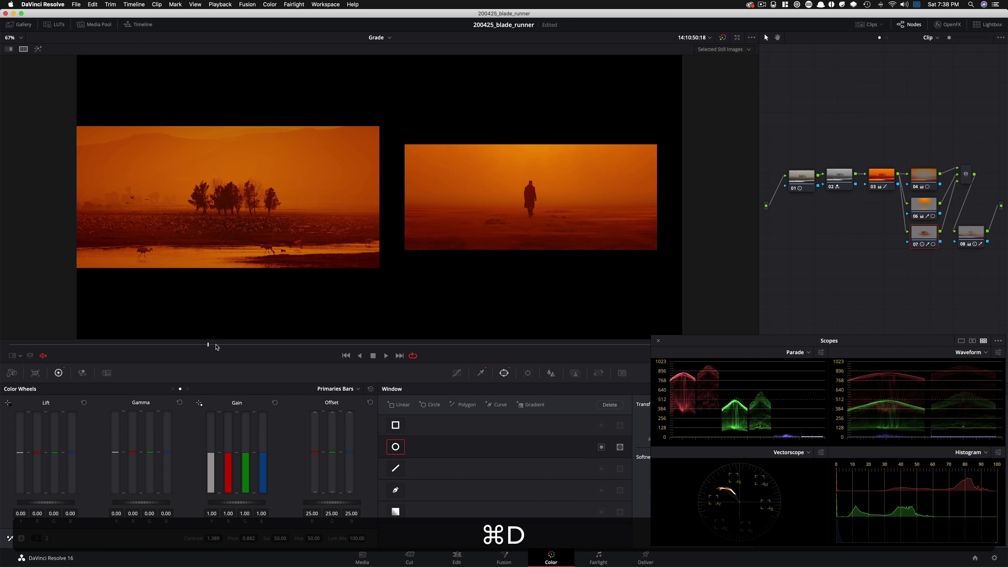
{"action": "left_click_drag", "start_coordinate": [214, 345], "coordinate": [86, 348]}
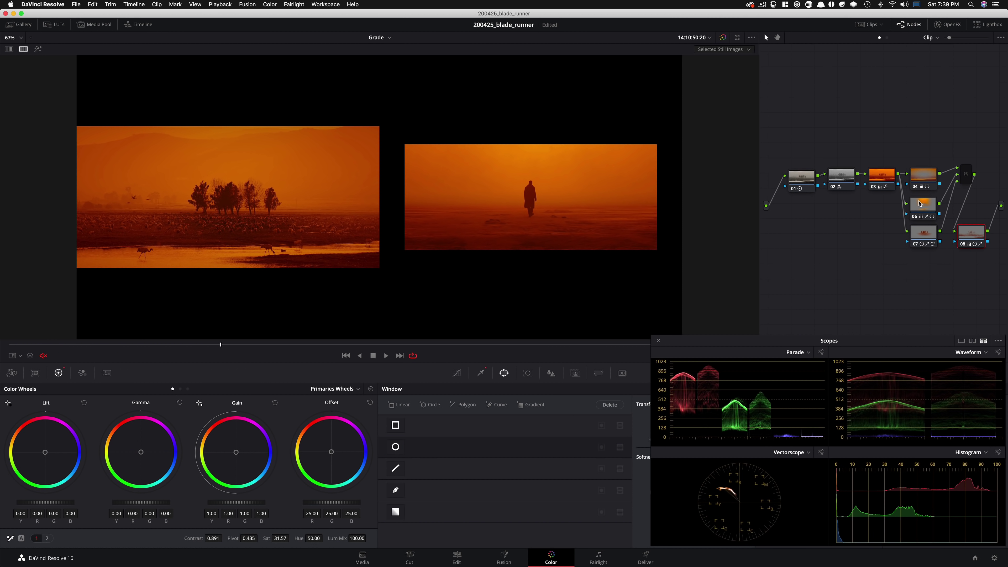
Move node 07's circular window up and slightly left around the trees, using the highlight view to check its selection.
{"action": "left_click", "coordinate": [922, 206]}
{"action": "left_click", "coordinate": [917, 234]}
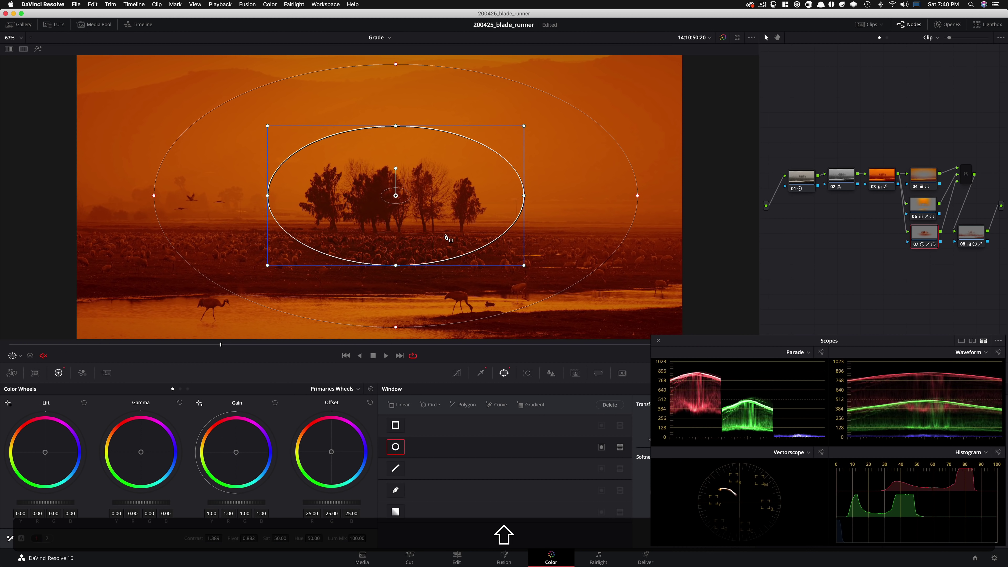
{"action": "key", "text": "shift+h"}
{"action": "left_click_drag", "start_coordinate": [433, 221], "coordinate": [422, 199]}
{"action": "key", "text": "shift+h"}
{"action": "key", "text": "shift+super+h"}
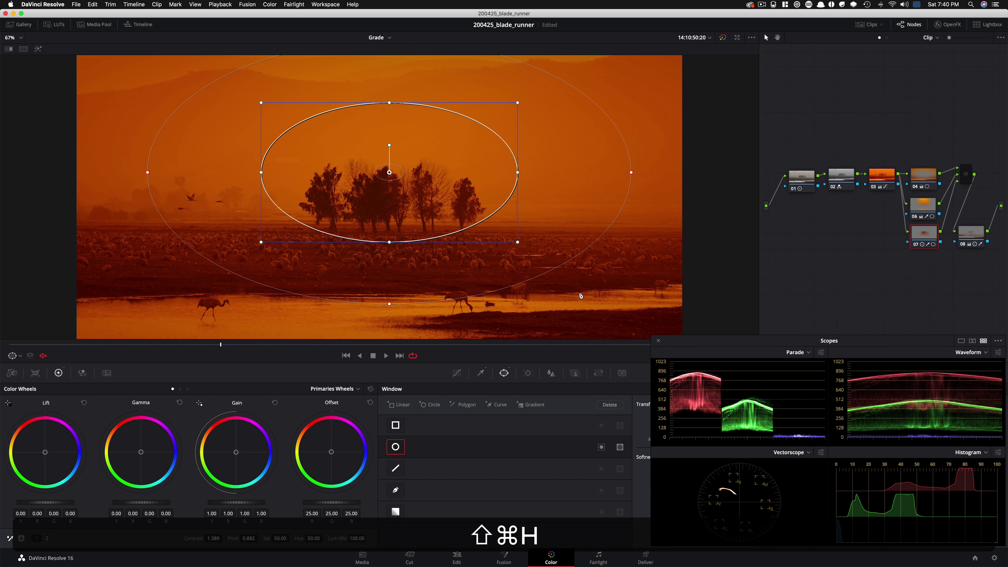
Toggle node 07 to check the repositioned window, and compare the full-frame grade with the reference still.
{"action": "key", "text": "super+d"}
{"action": "key", "text": "super+d"}
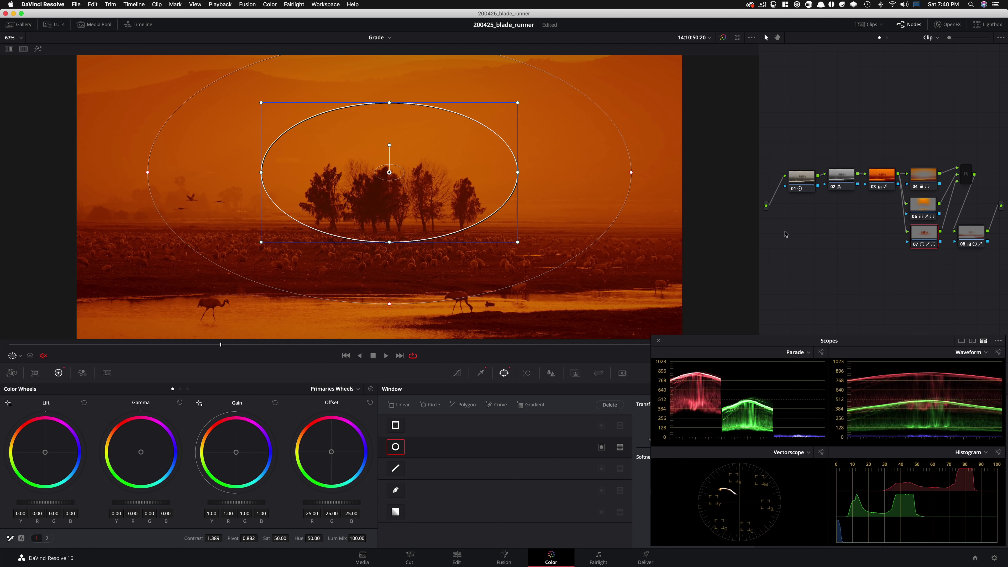
{"action": "key", "text": "super+w"}
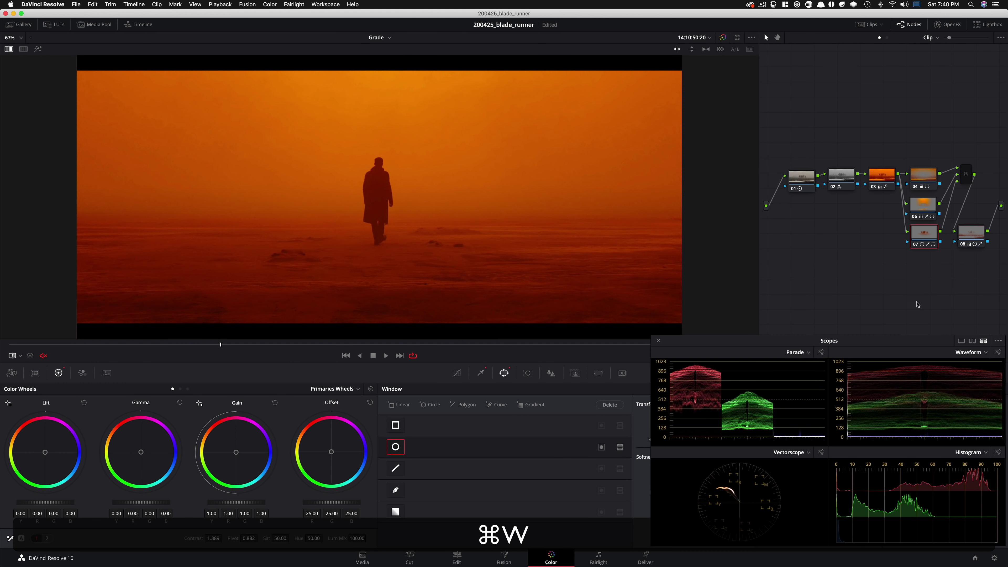
{"action": "key", "text": "super+w"}
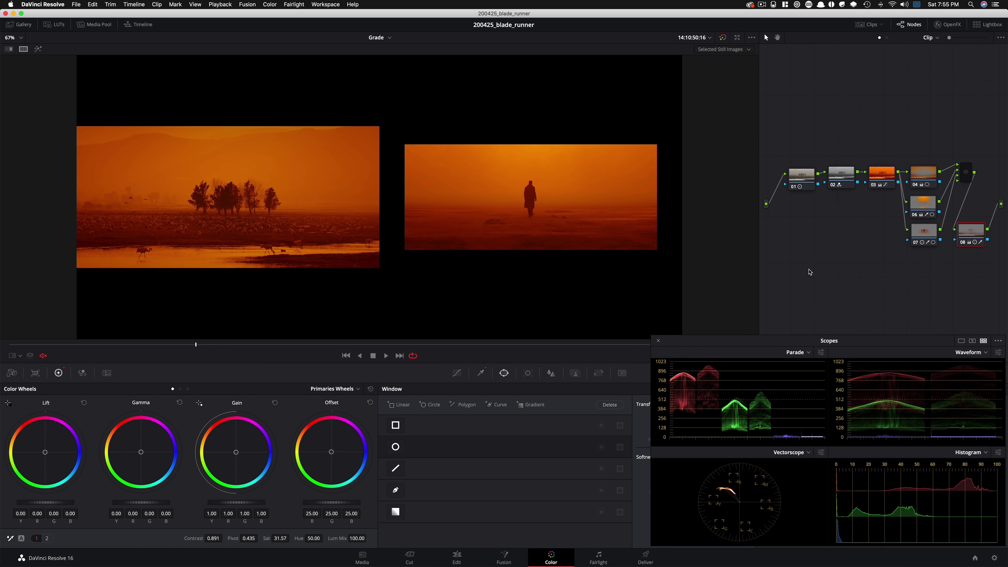
Check node 08 on and off, return its saturation to 50, and set its lift to Y 0.02, R -0.01, G 0.04, B 0.05.
{"action": "key", "text": "super+d"}
{"action": "key", "text": "super+d"}
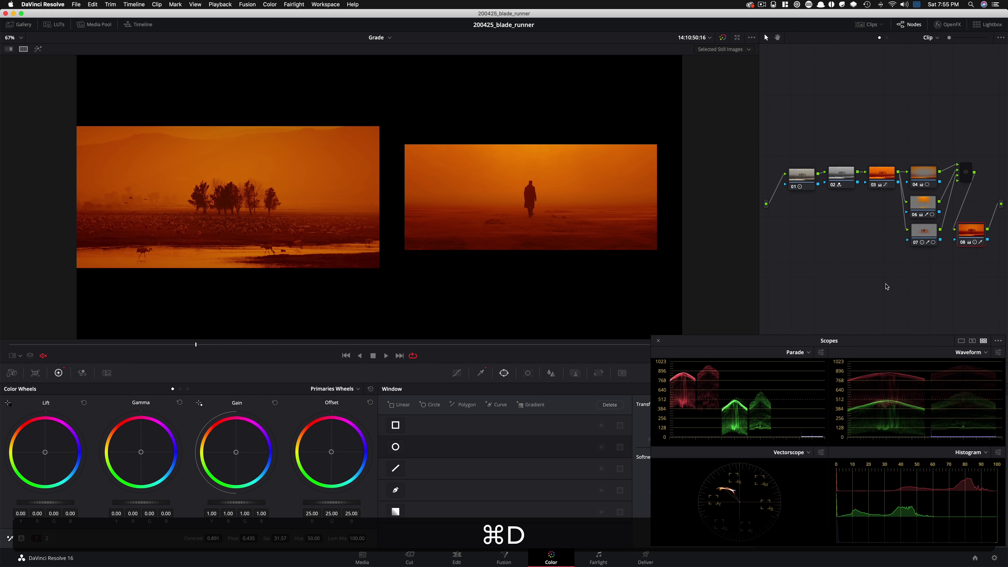
{"action": "key", "text": "super+d"}
{"action": "key", "text": "super+d"}
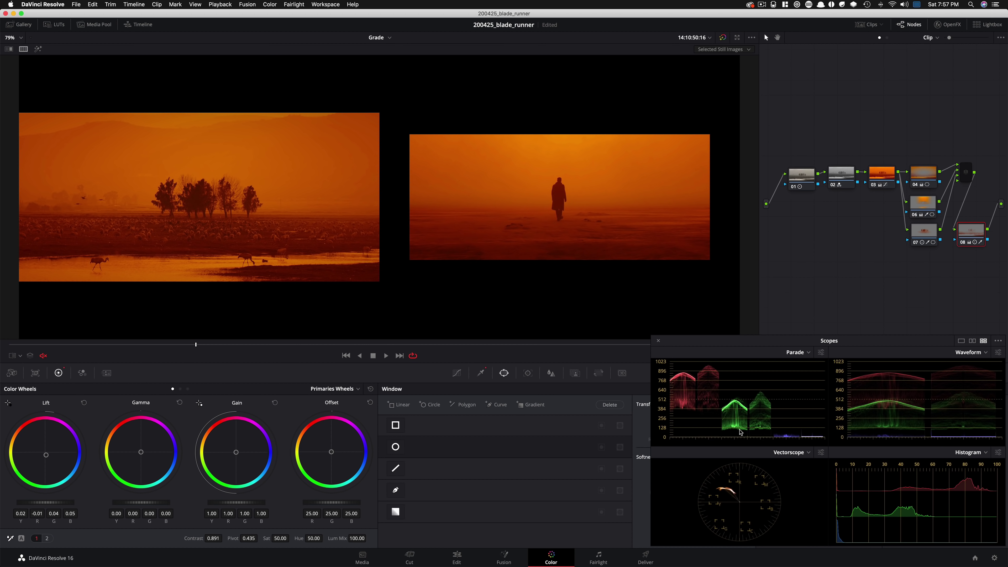
Toggle node 08 repeatedly to compare its shadows with the reference on the parade and in the split-screen view.
{"action": "key", "text": "ctrl+d"}
{"action": "key", "text": "ctrl+d"}
{"action": "key", "text": "ctrl+d"}
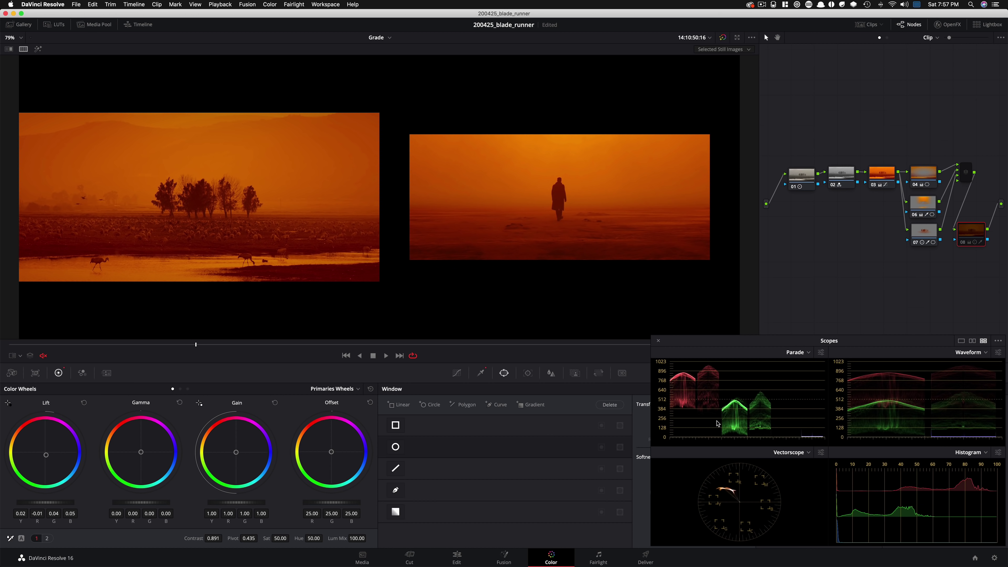
{"action": "key", "text": "ctrl+d"}
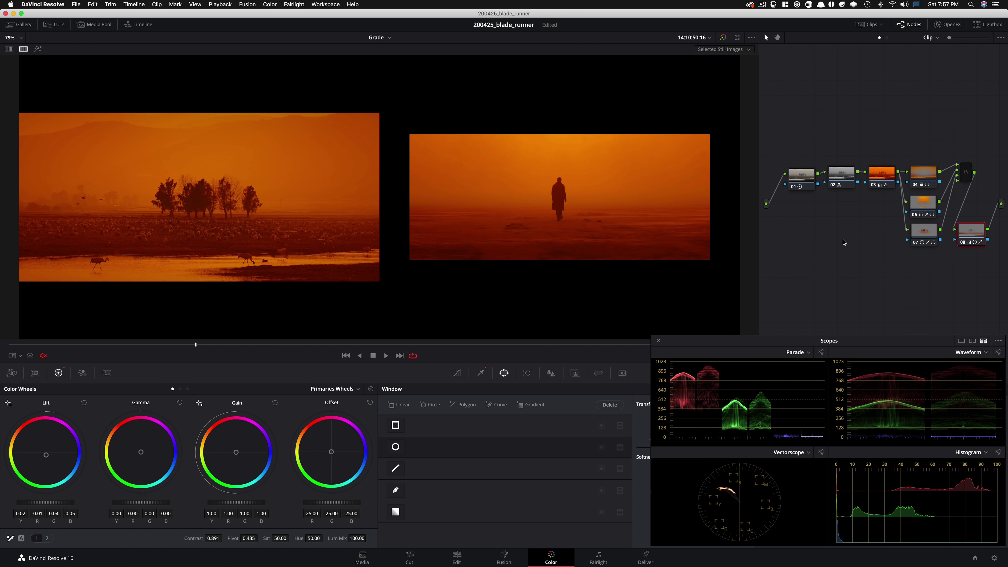
{"action": "key", "text": "ctrl+d"}
{"action": "key", "text": "ctrl+d"}
{"action": "key", "text": "ctrl+d"}
{"action": "key", "text": "ctrl+d"}
{"action": "key", "text": "super+w"}
{"action": "key", "text": "alt+super+w"}
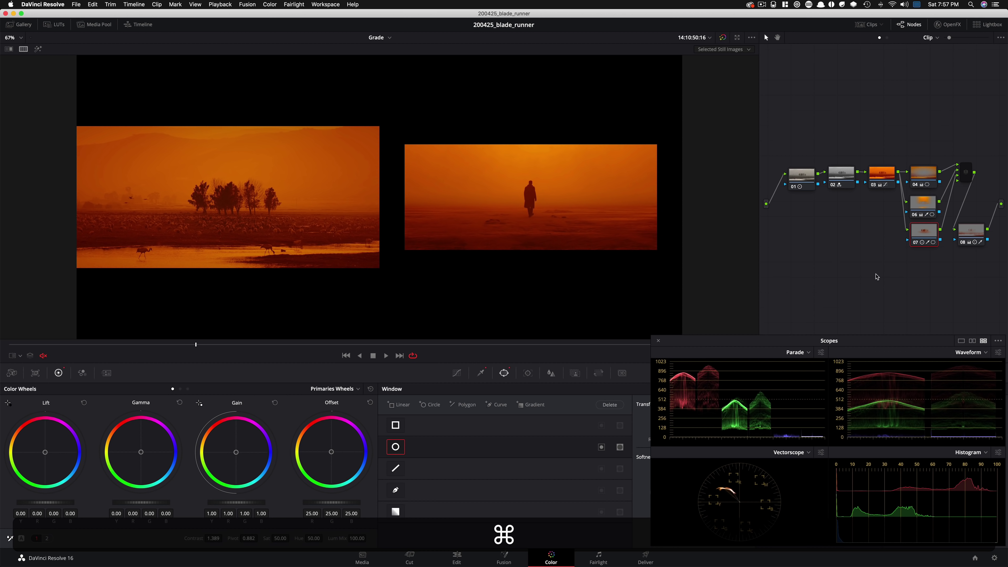
Bypass all the nodes to reveal the ungraded shot and examine the clip's RED Camera Raw settings.
{"action": "left_click_drag", "start_coordinate": [795, 151], "coordinate": [978, 279]}
{"action": "key", "text": "super+d"}
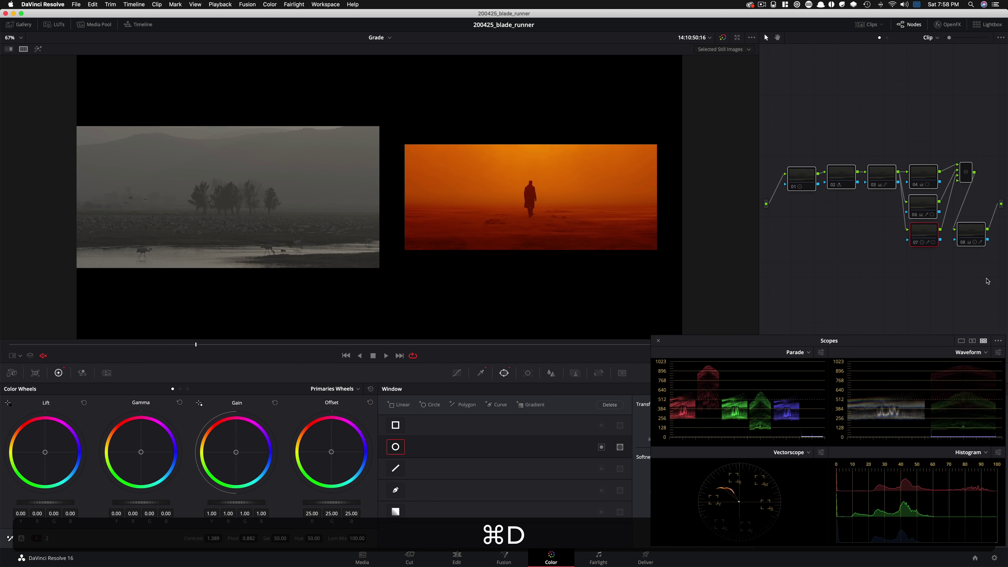
{"action": "left_click", "coordinate": [62, 374]}
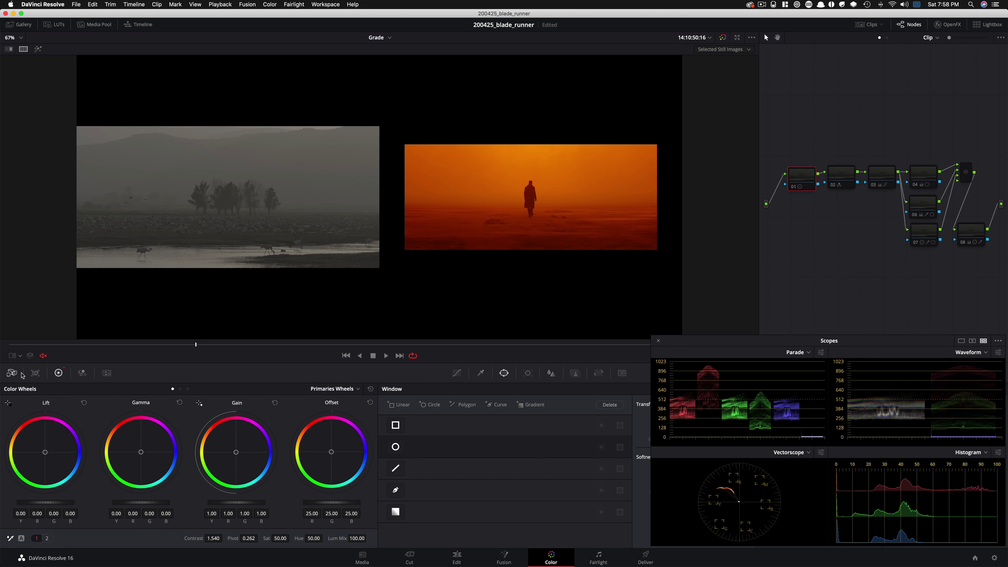
{"action": "left_click", "coordinate": [12, 373]}
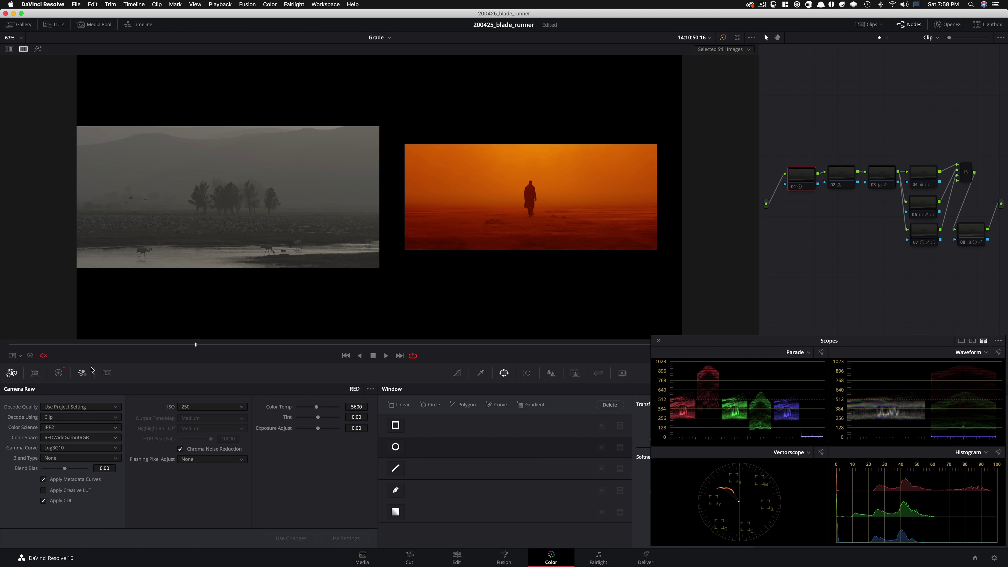
Return to the primary wheels and re-enable nodes 01 and 02 one by one to review the contrast and monochrome stages.
{"action": "left_click", "coordinate": [59, 373]}
{"action": "key", "text": "super+d"}
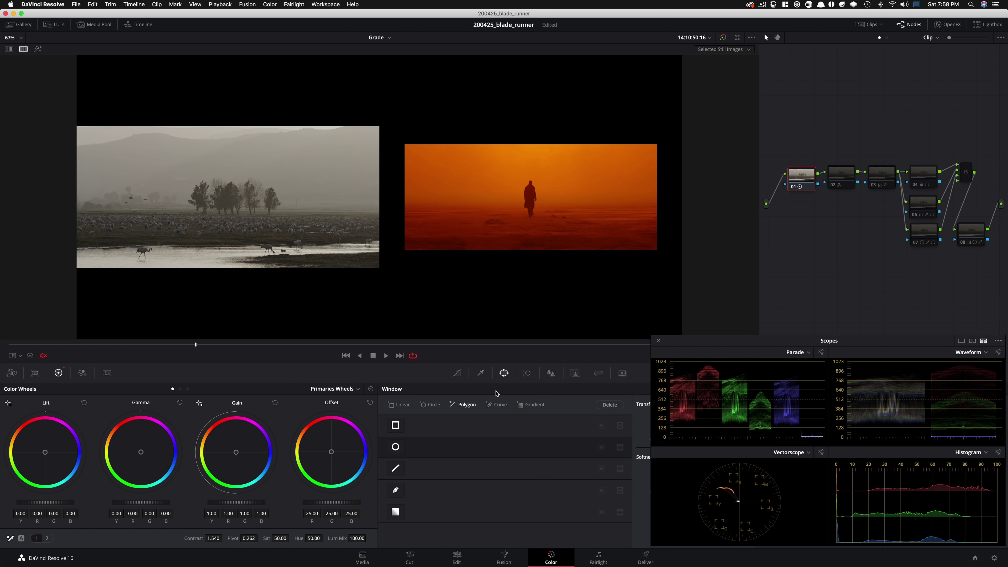
{"action": "left_click", "coordinate": [840, 177]}
{"action": "key", "text": "ctrl+d"}
{"action": "left_click", "coordinate": [181, 389]}
{"action": "left_click", "coordinate": [172, 389]}
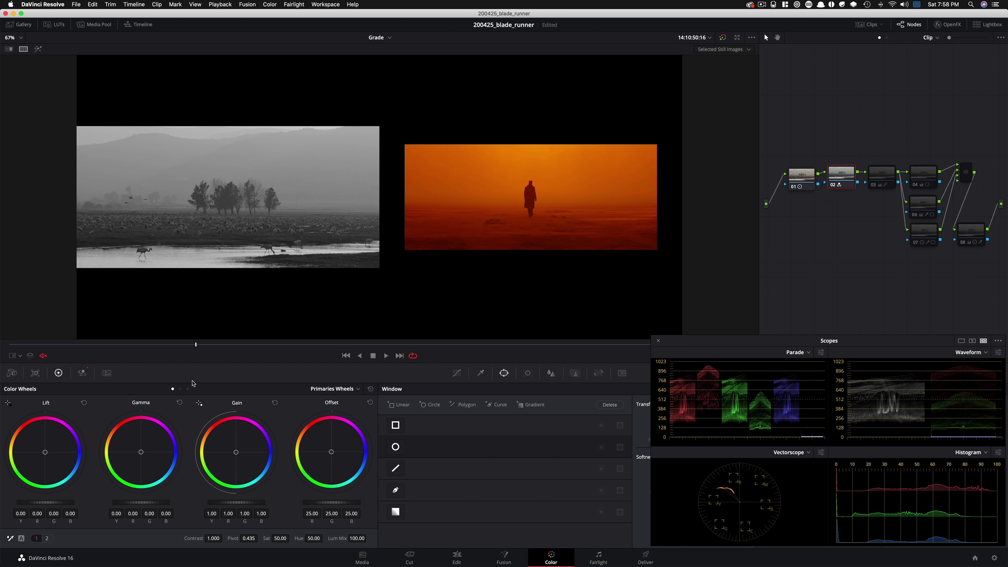
Re-enable node 03 and toggle it repeatedly to review the orange tint against the reference still.
{"action": "left_click", "coordinate": [882, 182]}
{"action": "key", "text": "super+d"}
{"action": "key", "text": "super+d"}
{"action": "key", "text": "super+d"}
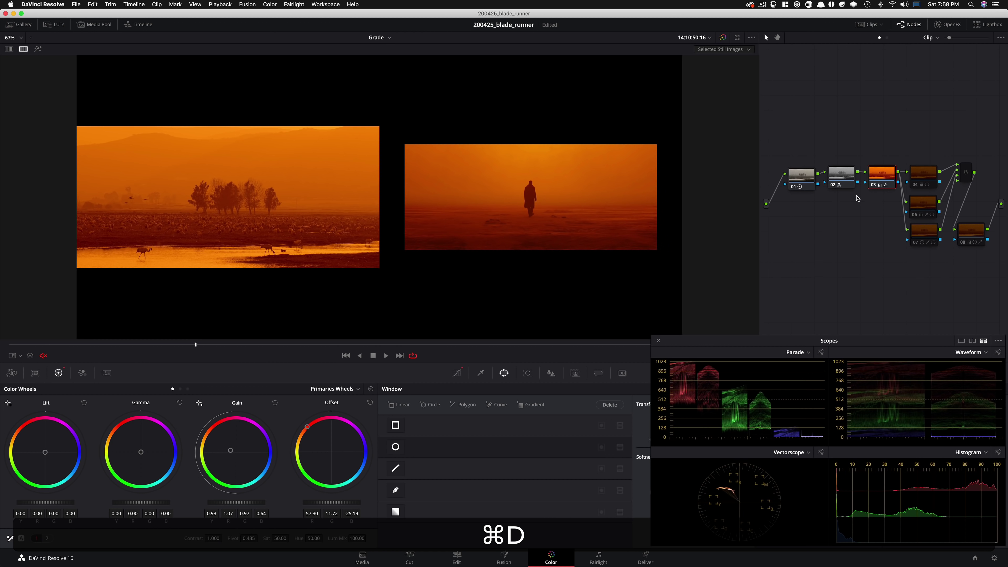
{"action": "key", "text": "super+d"}
{"action": "key", "text": "super+d"}
{"action": "key", "text": "super+d"}
{"action": "key", "text": "super+d"}
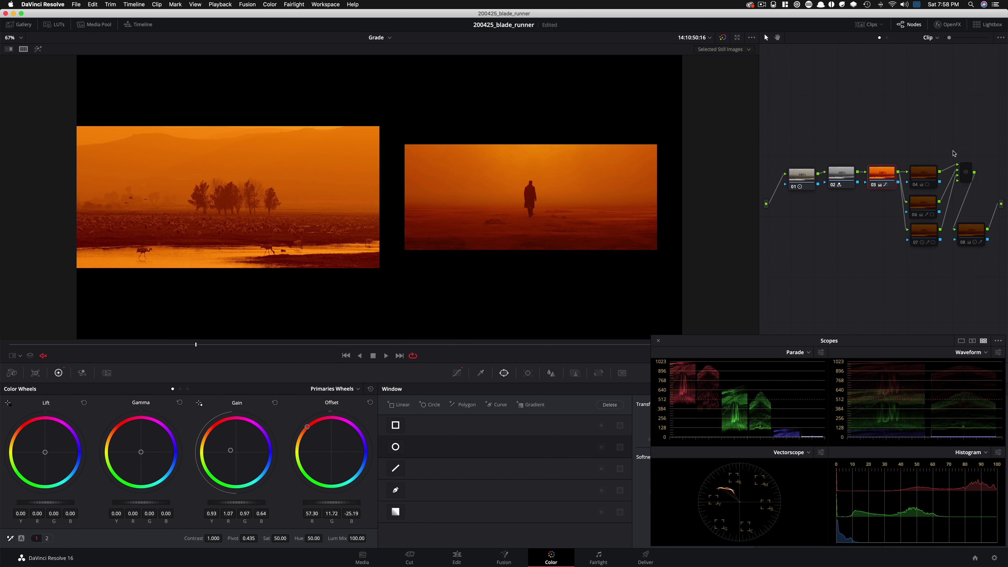
Re-enable node 04 and toggle it to review how the vignette darkens the frame edges.
{"action": "left_click", "coordinate": [927, 177]}
{"action": "key", "text": "super+d"}
{"action": "key", "text": "super+d"}
{"action": "key", "text": "super+d"}
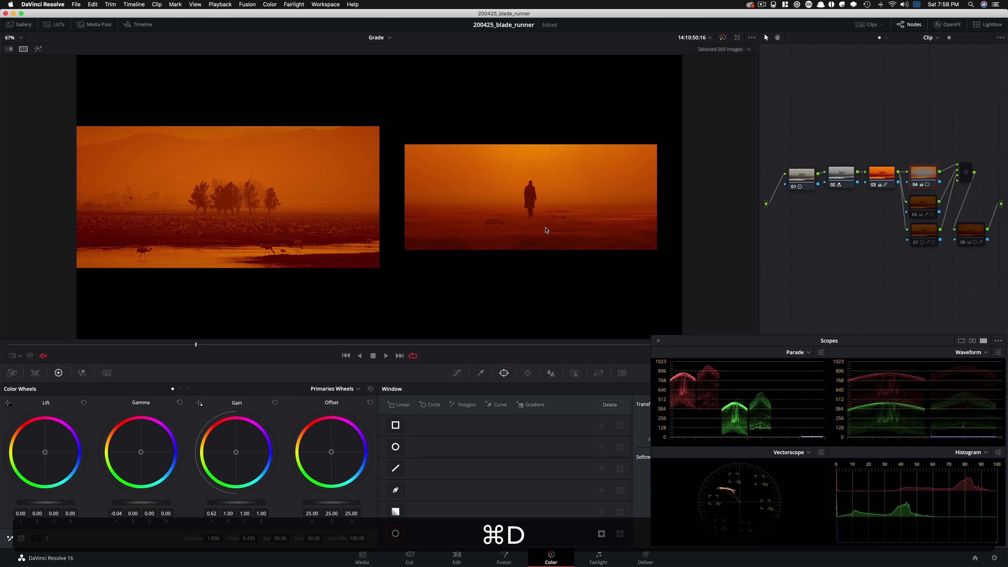
{"action": "key", "text": "super+d"}
{"action": "key", "text": "super+d"}
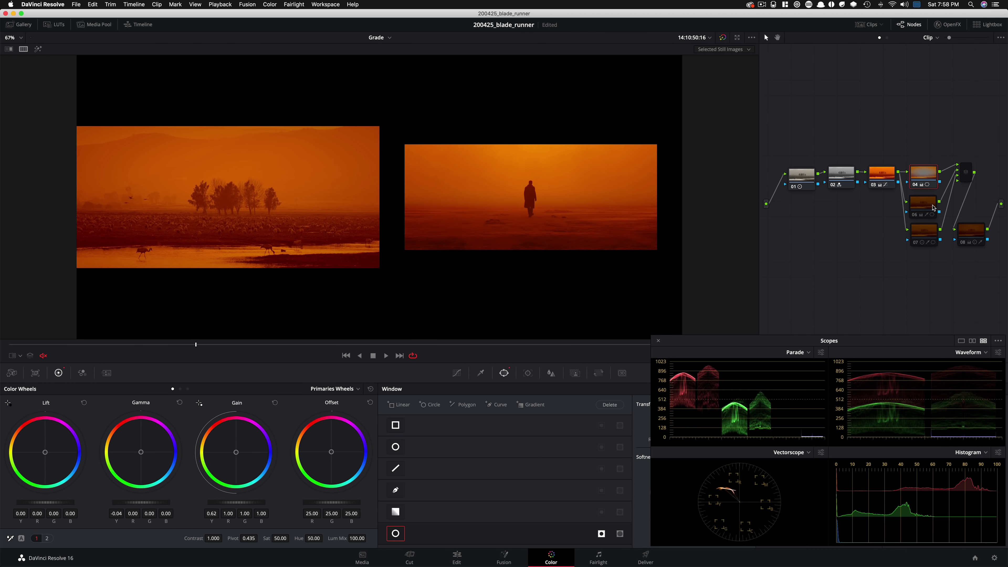
Re-enable node 06's windowed glow and node 07, toggling node 07 to review the trees against the reference silhouette.
{"action": "left_click", "coordinate": [933, 207]}
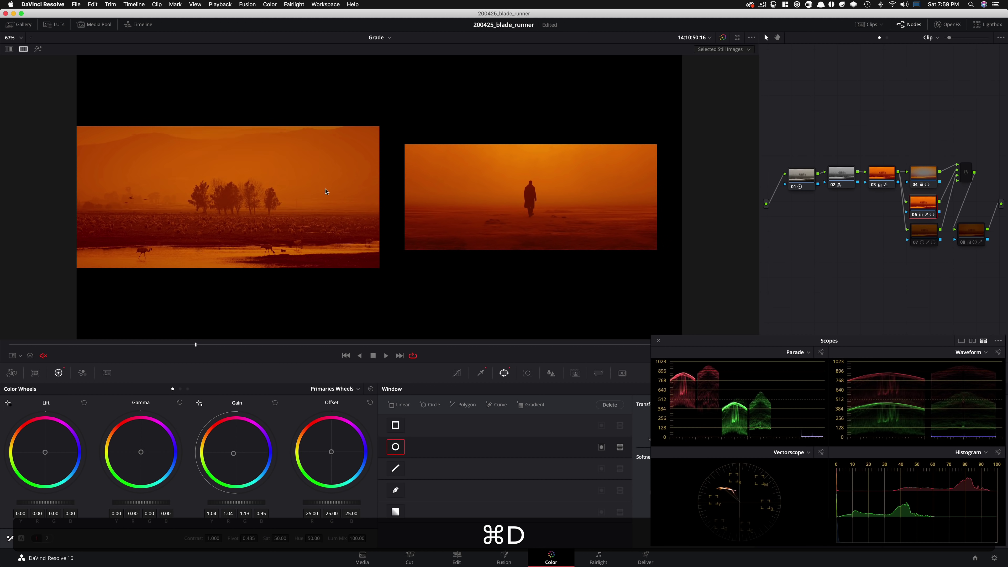
{"action": "left_click", "coordinate": [929, 232]}
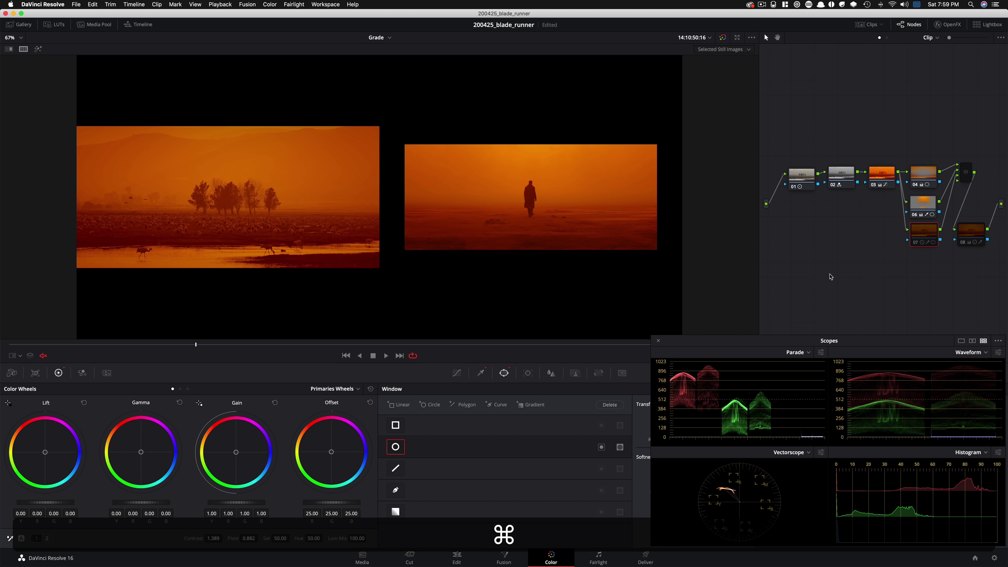
{"action": "key", "text": "super+d"}
{"action": "key", "text": "super+d"}
{"action": "key", "text": "super+d"}
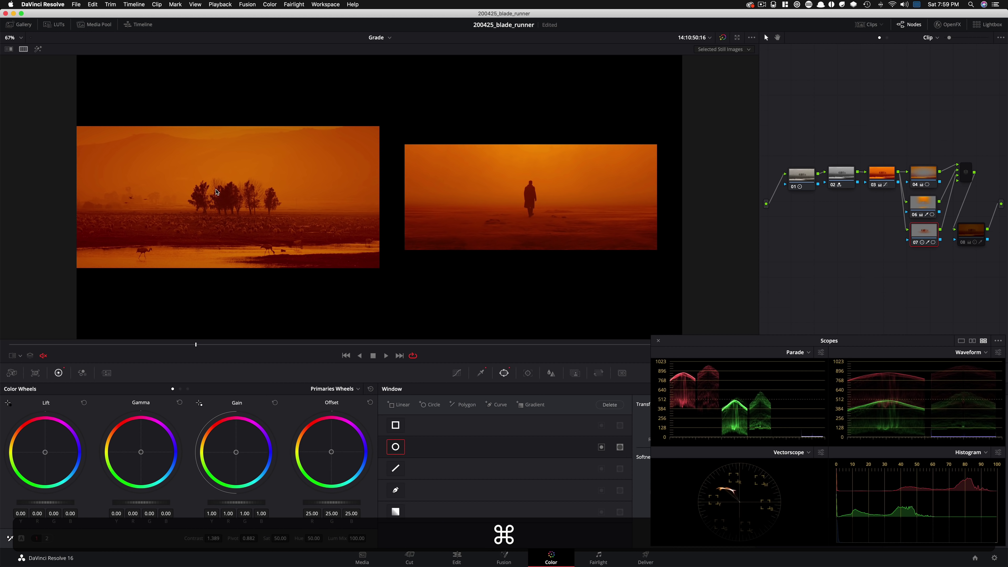
{"action": "key", "text": "super+d"}
{"action": "key", "text": "super+d"}
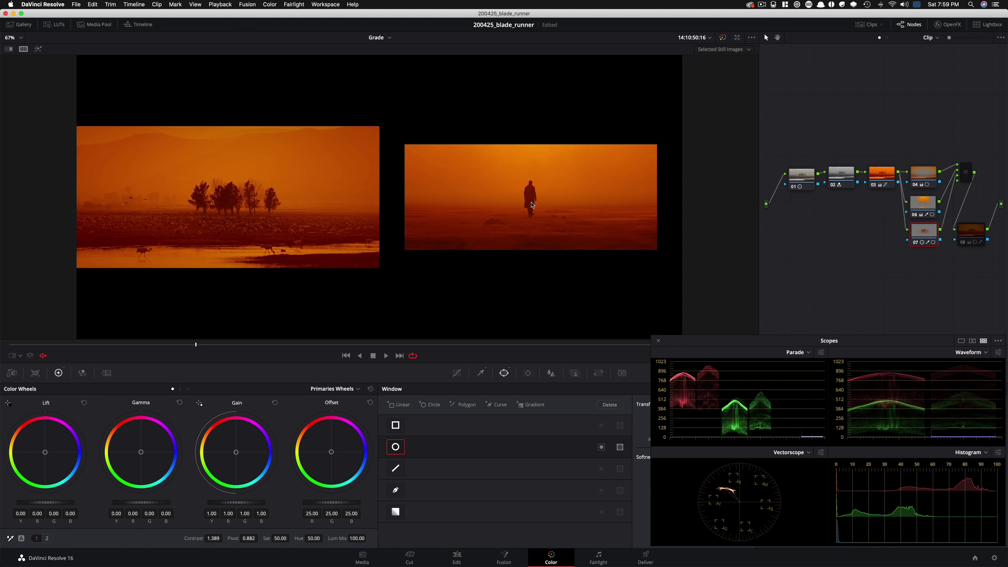
{"action": "key", "text": "super+d"}
{"action": "key", "text": "super+d"}
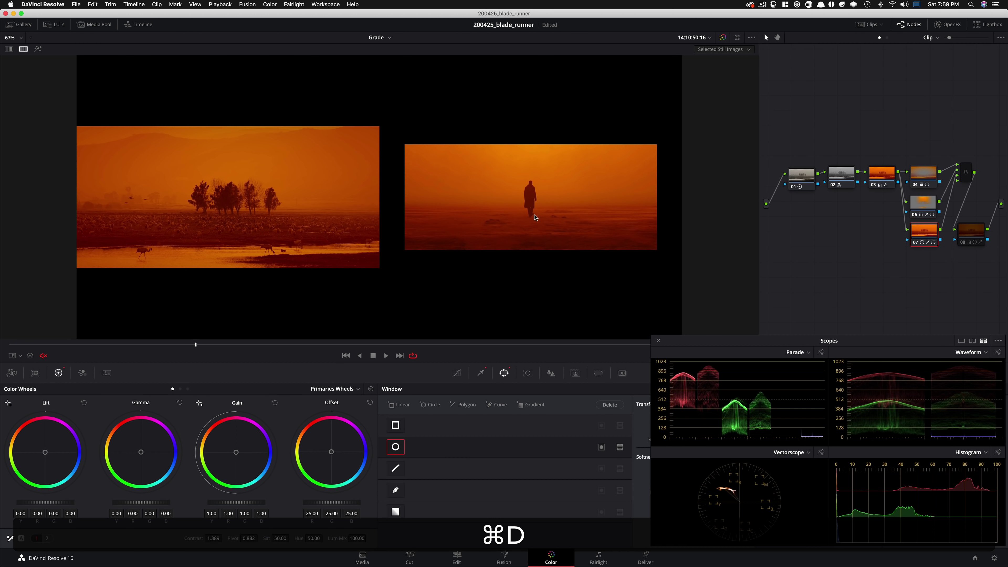
Toggle node 08 to review its effect on the foreground shadows in the image and on the parade.
{"action": "left_click", "coordinate": [977, 237]}
{"action": "key", "text": "super+d"}
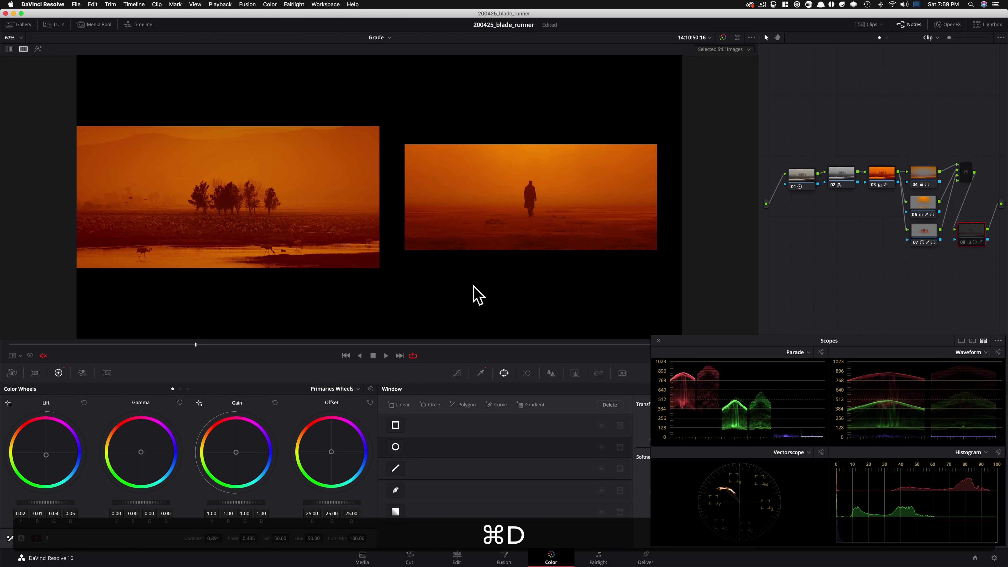
{"action": "key", "text": "super+d"}
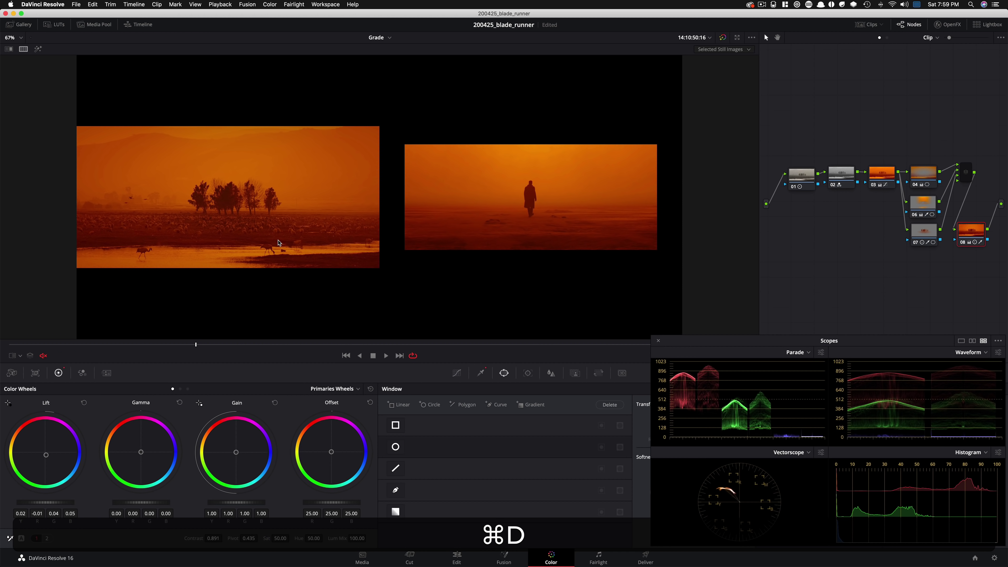
{"action": "key", "text": "super+d"}
{"action": "key", "text": "super+d"}
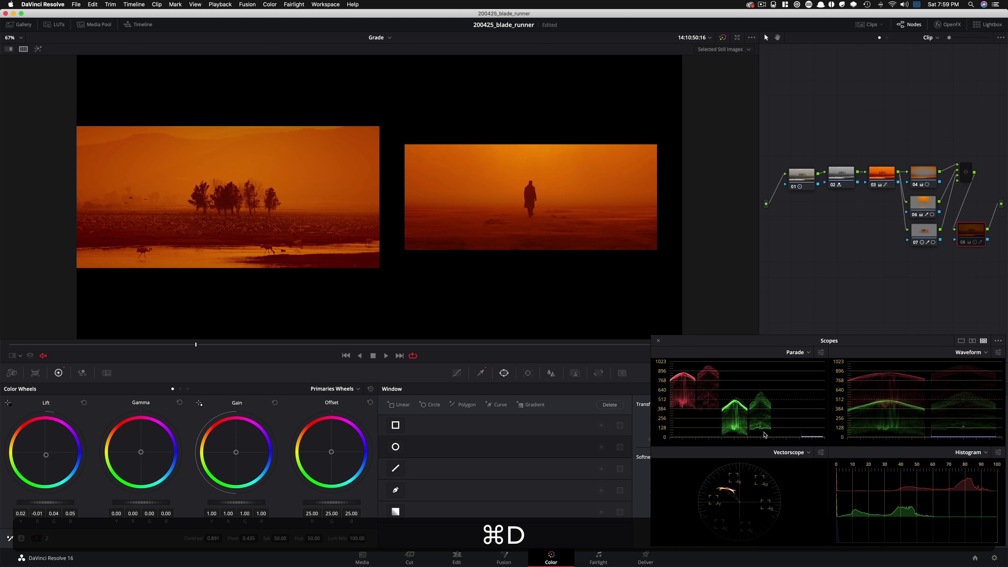
Toggle node 08 repeatedly in the split view to compare its blue-channel shadows with the reference still on the parade.
{"action": "key", "text": "super+d"}
{"action": "key", "text": "super+d"}
{"action": "key", "text": "super+d"}
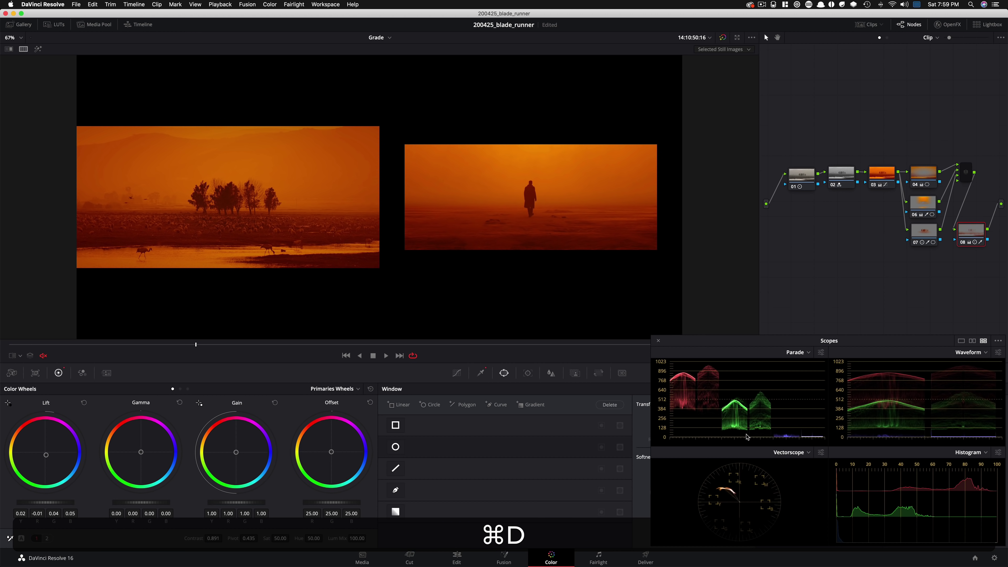
{"action": "key", "text": "super+d"}
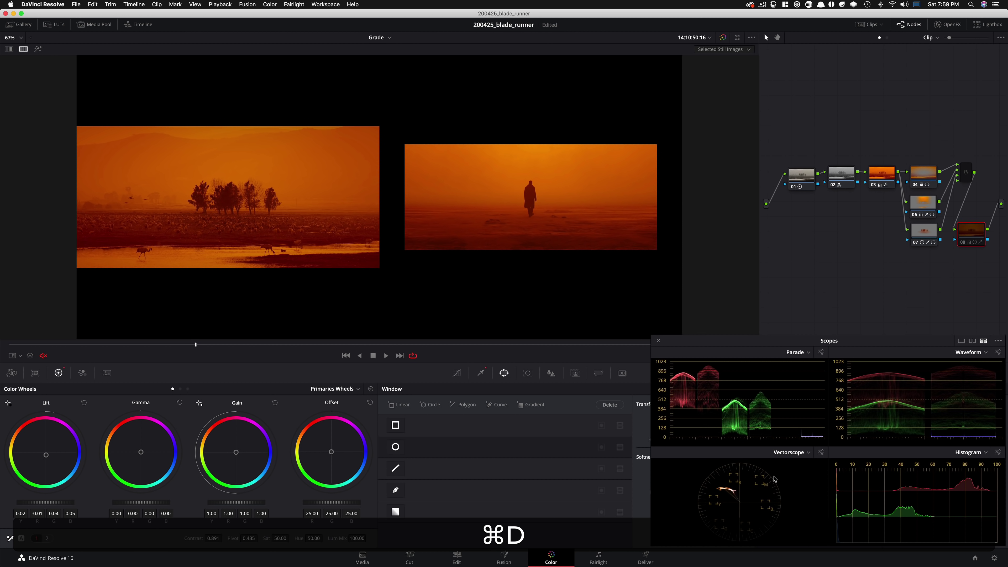
{"action": "key", "text": "super+d"}
Leave the split view, toggle node 08 on the full-frame clip, and flip between the reference still and the grade to compare their vectorscope traces.
{"action": "key", "text": "super+w"}
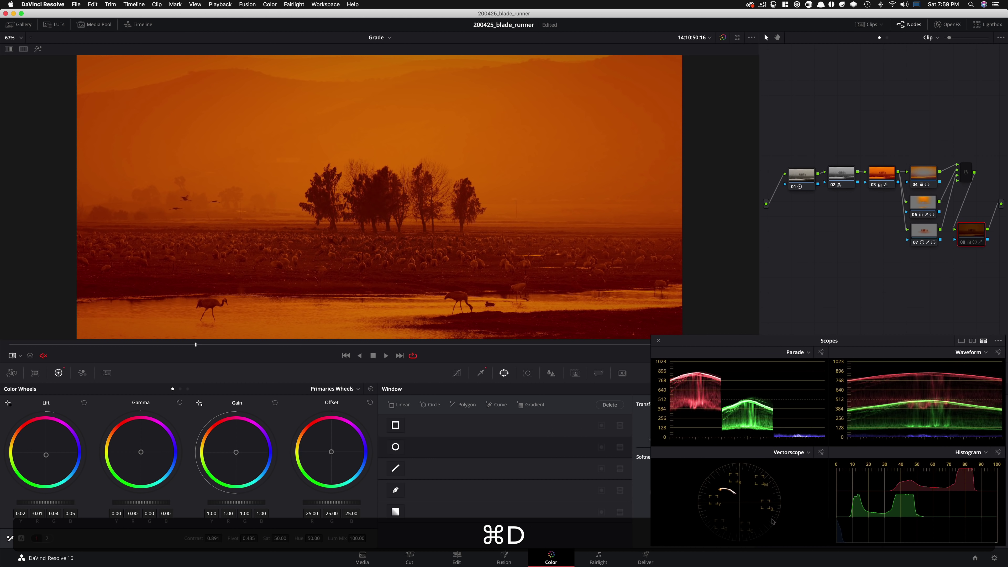
{"action": "key", "text": "super+d"}
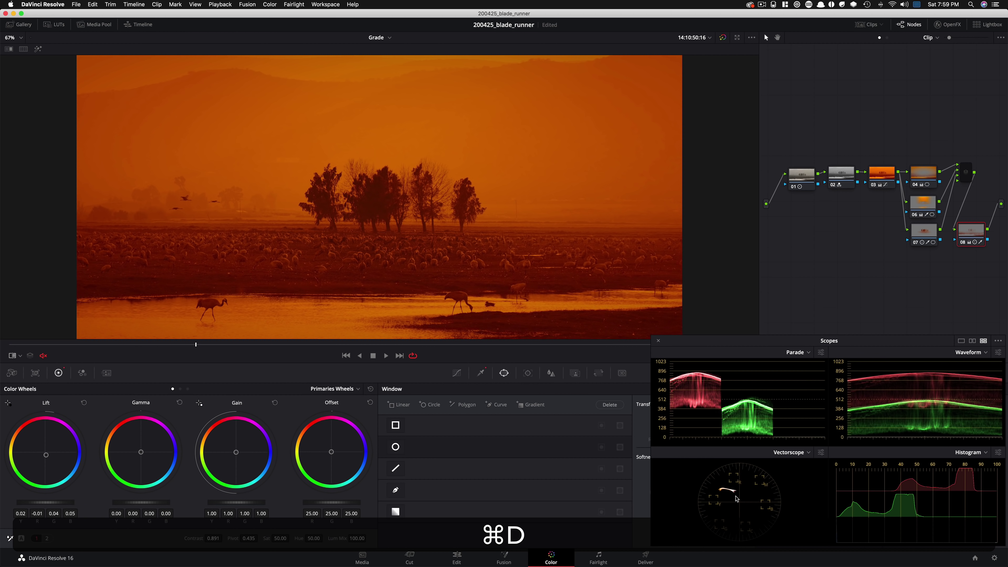
{"action": "key", "text": "super+w"}
{"action": "key", "text": "super+w"}
{"action": "key", "text": "super+w"}
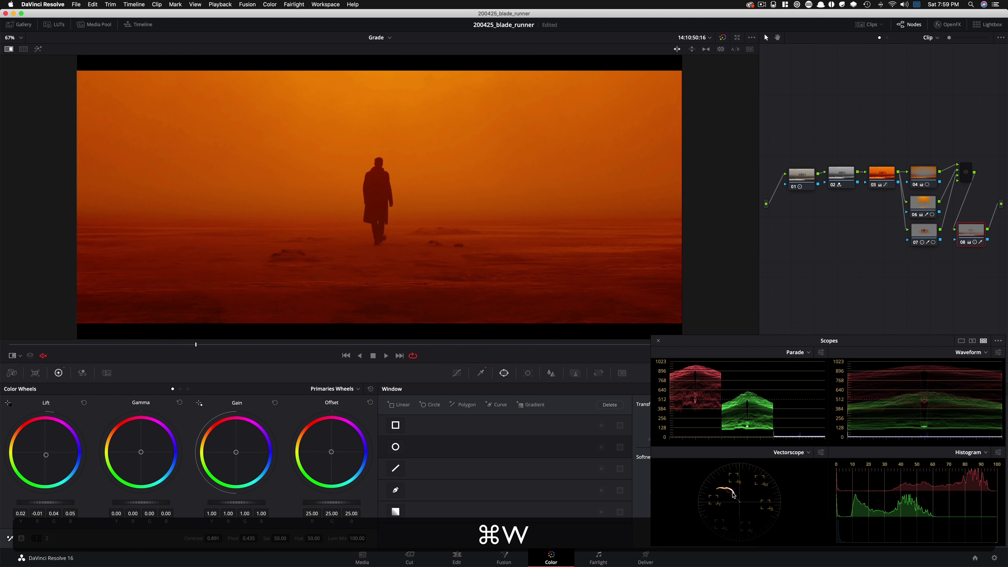
{"action": "key", "text": "super+w"}
Toggle node 08 off and back on over the full-frame clip, and select the mixer node that combines nodes 04, 06 and 07.
{"action": "key", "text": "super+d"}
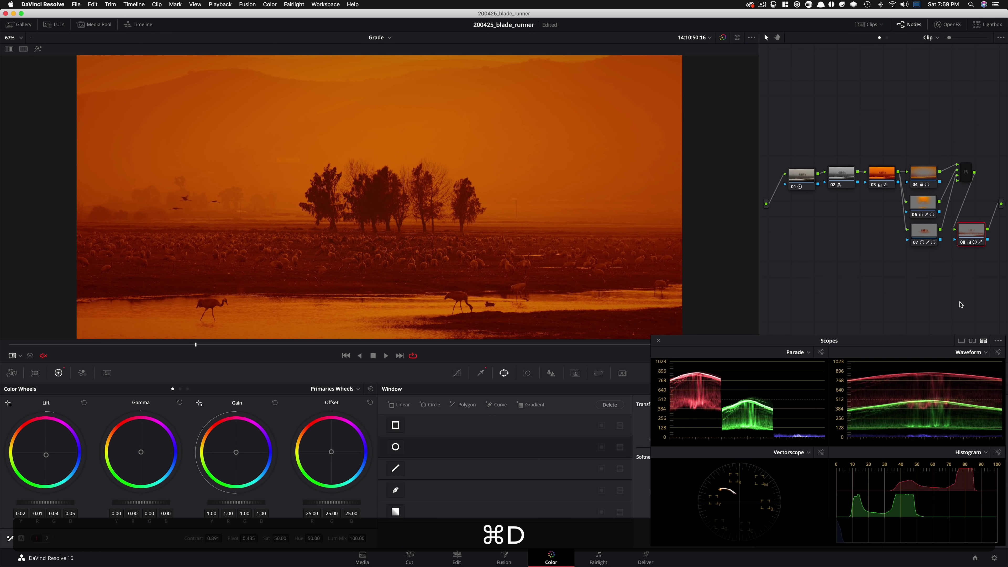
{"action": "key", "text": "super+d"}
{"action": "left_click", "coordinate": [967, 171]}
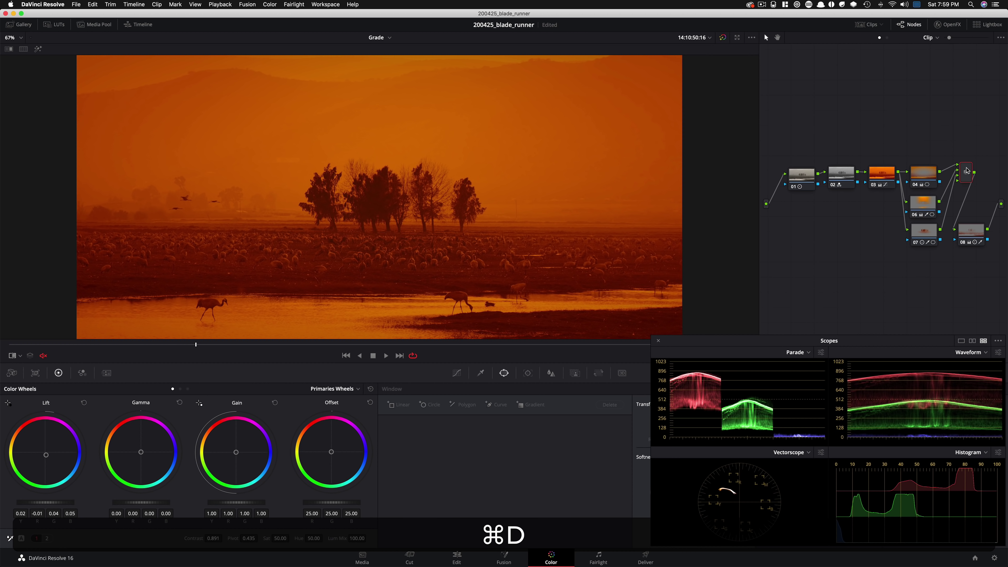